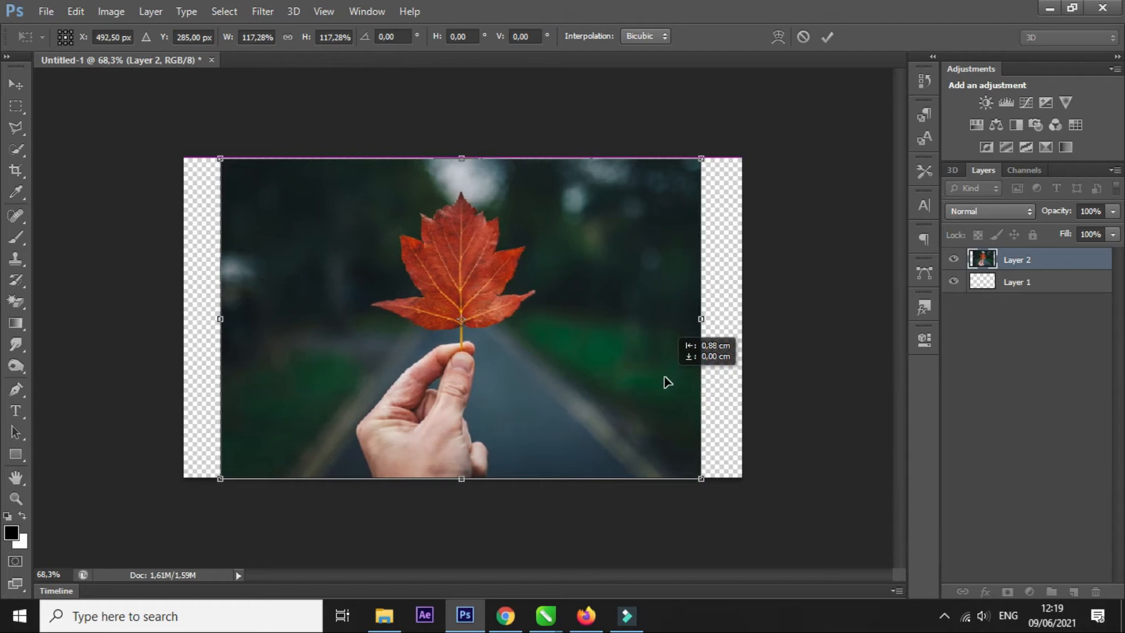
Scale the leaf photo to about 124% and place its centre at X 495 px, Y 277.5 px on the canvas
{"action": "left_click_drag", "start_coordinate": [703, 158], "coordinate": [728, 139]}
{"action": "left_click_drag", "start_coordinate": [685, 226], "coordinate": [675, 233]}
{"action": "left_click", "coordinate": [463, 274]}
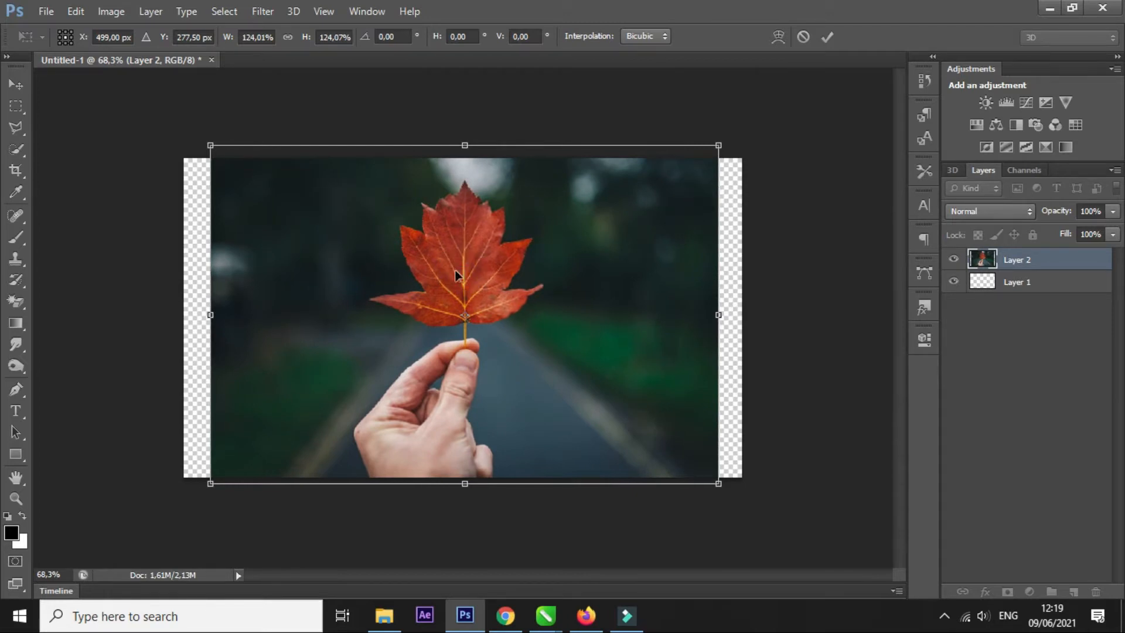
{"action": "key", "text": "Left"}
{"action": "key", "text": "Left"}
{"action": "key", "text": "Left"}
{"action": "key", "text": "Left"}
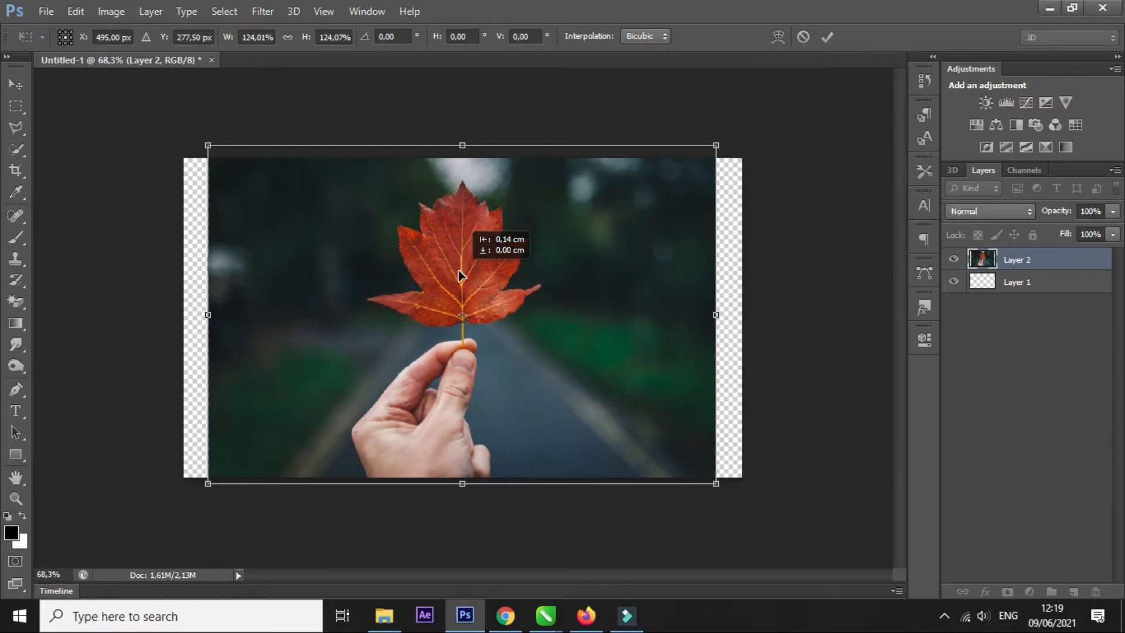
{"action": "left_click", "coordinate": [828, 37]}
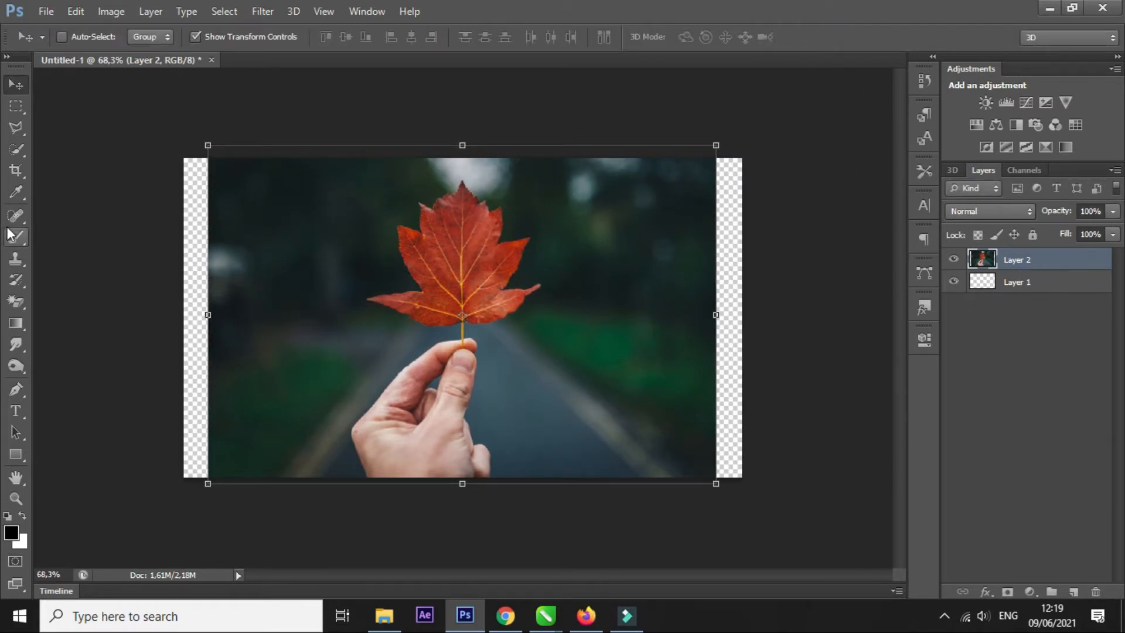
Select the empty strip along the photo's left edge with a slight image overlap and fill it using Content-Aware
{"action": "left_click", "coordinate": [16, 106]}
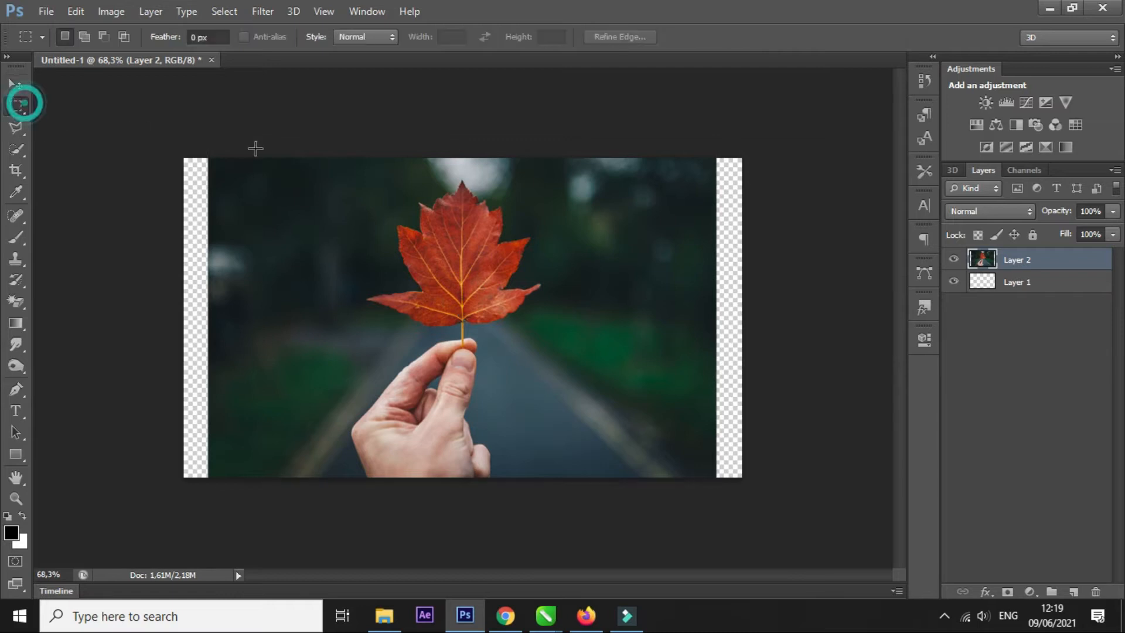
{"action": "left_click_drag", "start_coordinate": [177, 154], "coordinate": [230, 504]}
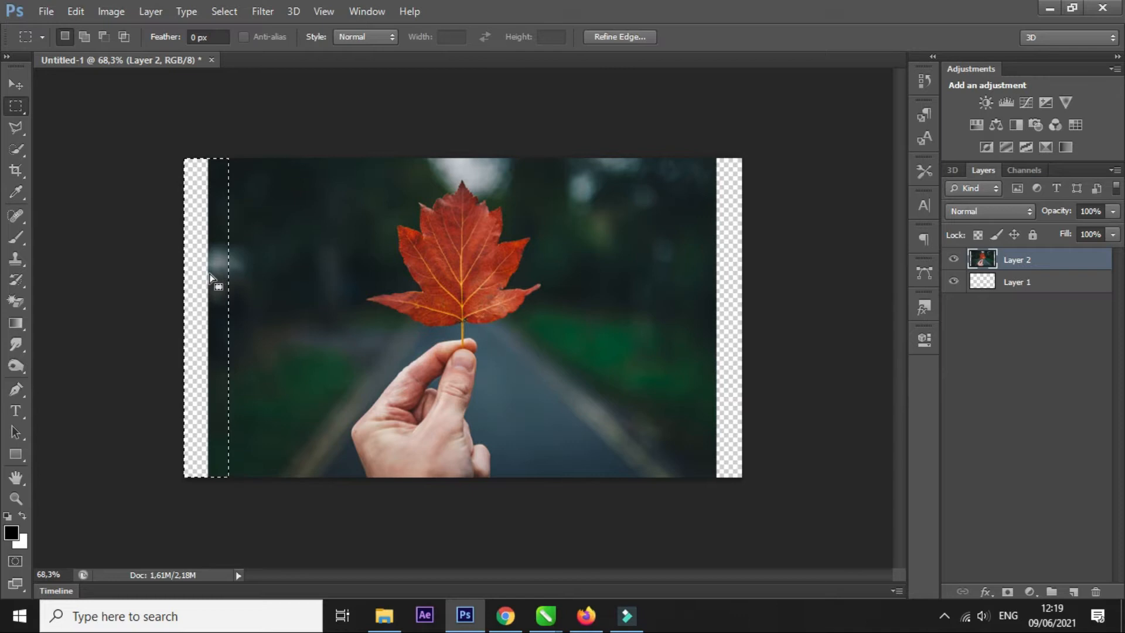
{"action": "right_click", "coordinate": [219, 303]}
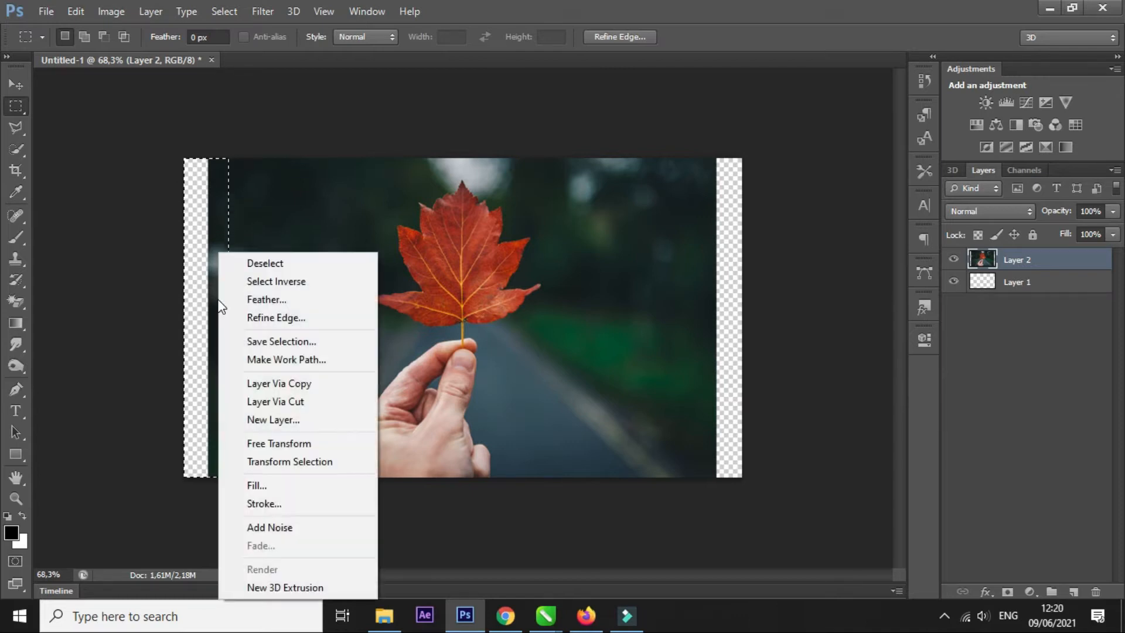
{"action": "left_click", "coordinate": [253, 484]}
{"action": "left_click", "coordinate": [652, 166]}
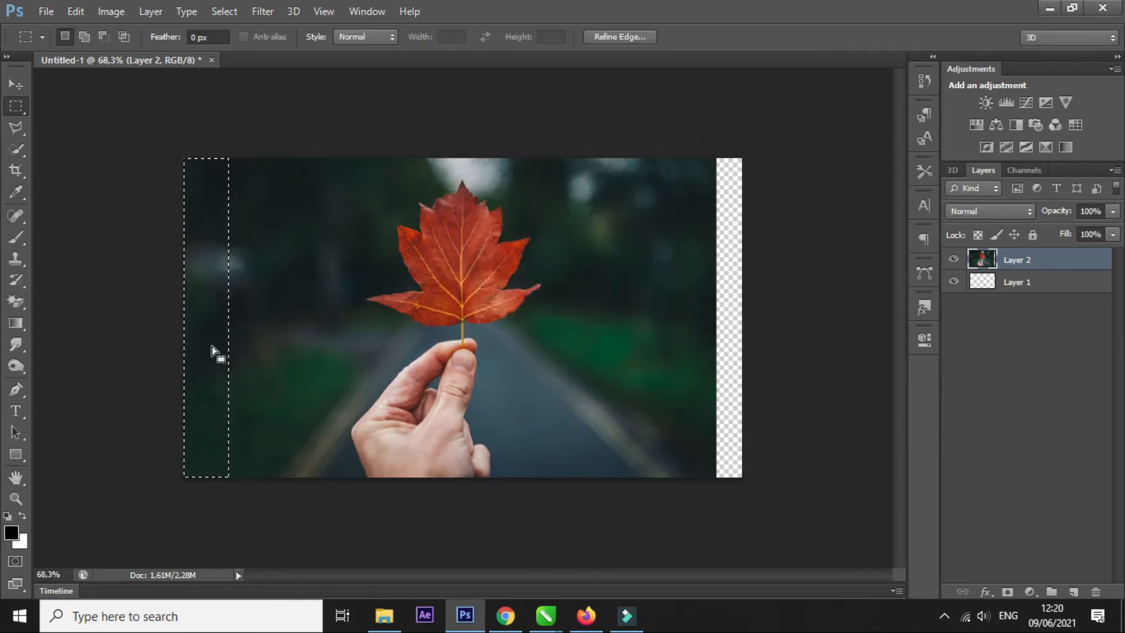
Select the empty strip along the photo's right edge with a slight overlap, fill it using Content-Aware, and deselect
{"action": "left_click_drag", "start_coordinate": [701, 157], "coordinate": [746, 499]}
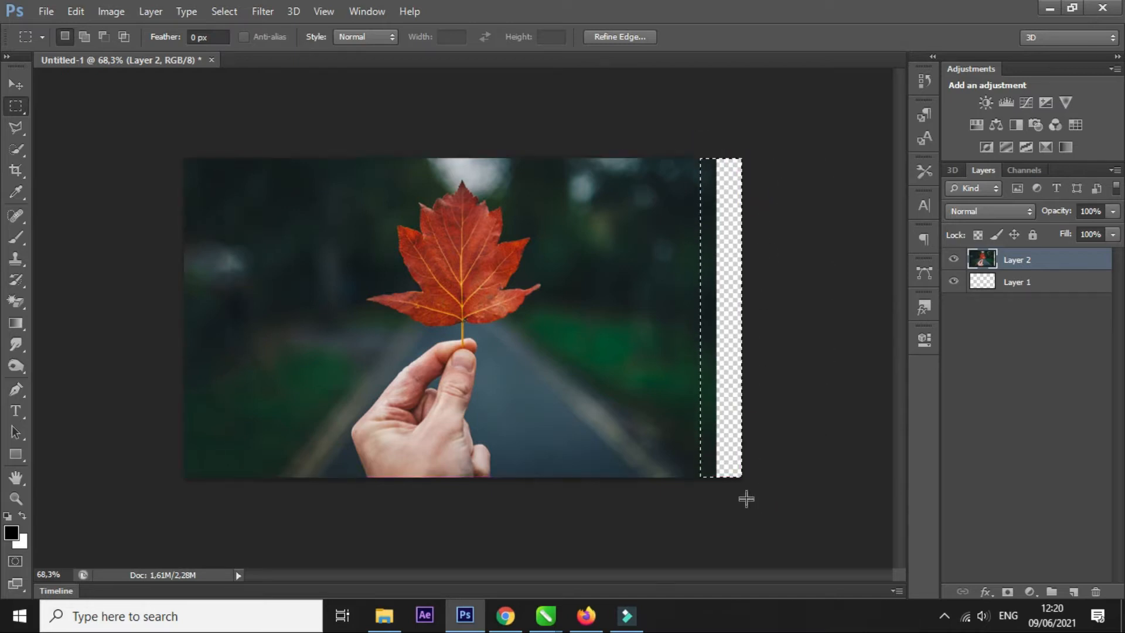
{"action": "right_click", "coordinate": [711, 307]}
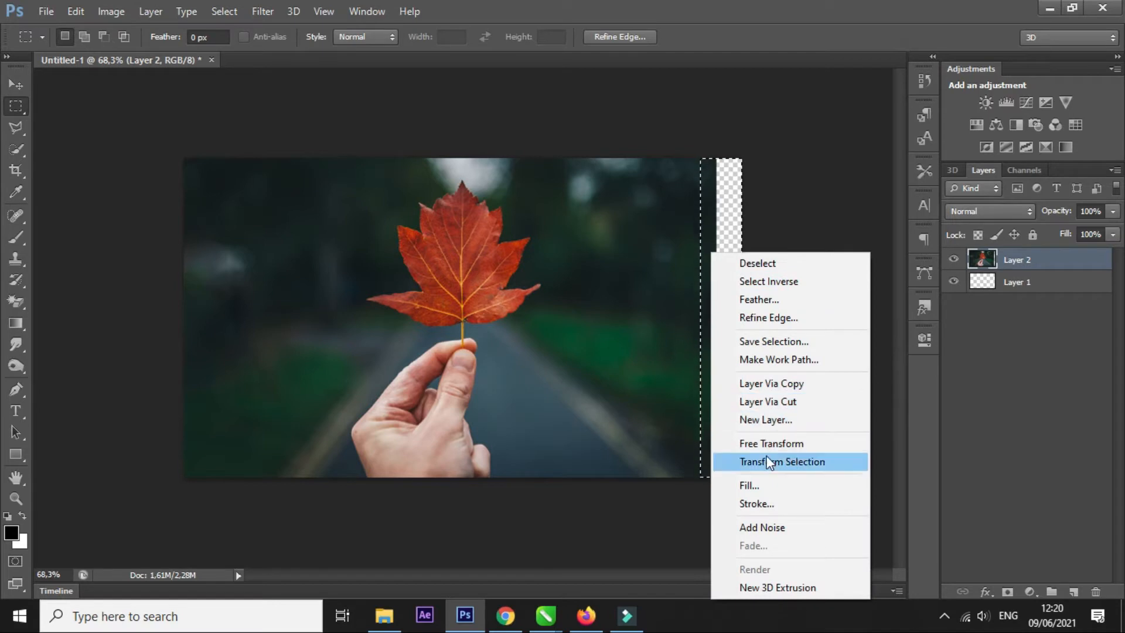
{"action": "left_click", "coordinate": [763, 484]}
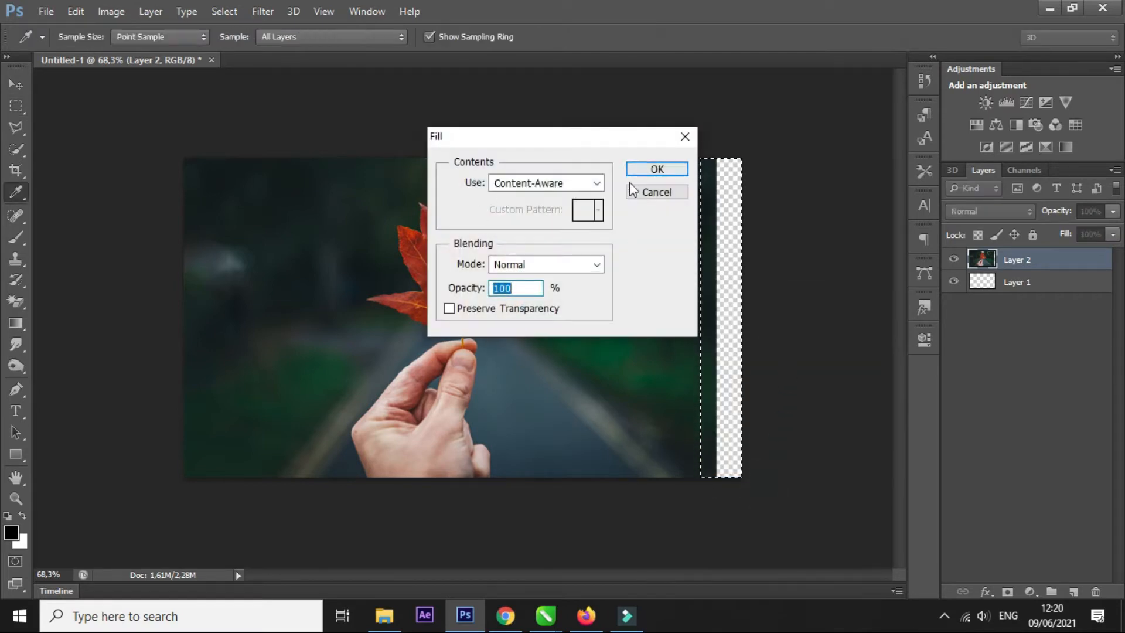
{"action": "left_click", "coordinate": [601, 182]}
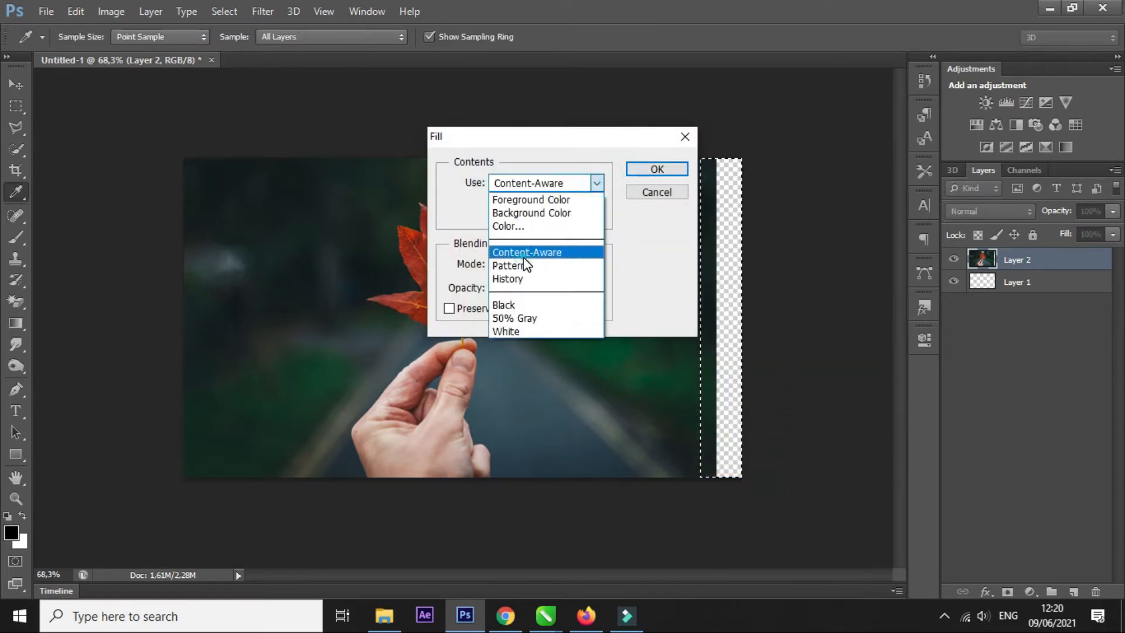
{"action": "left_click", "coordinate": [523, 255]}
{"action": "left_click", "coordinate": [657, 169]}
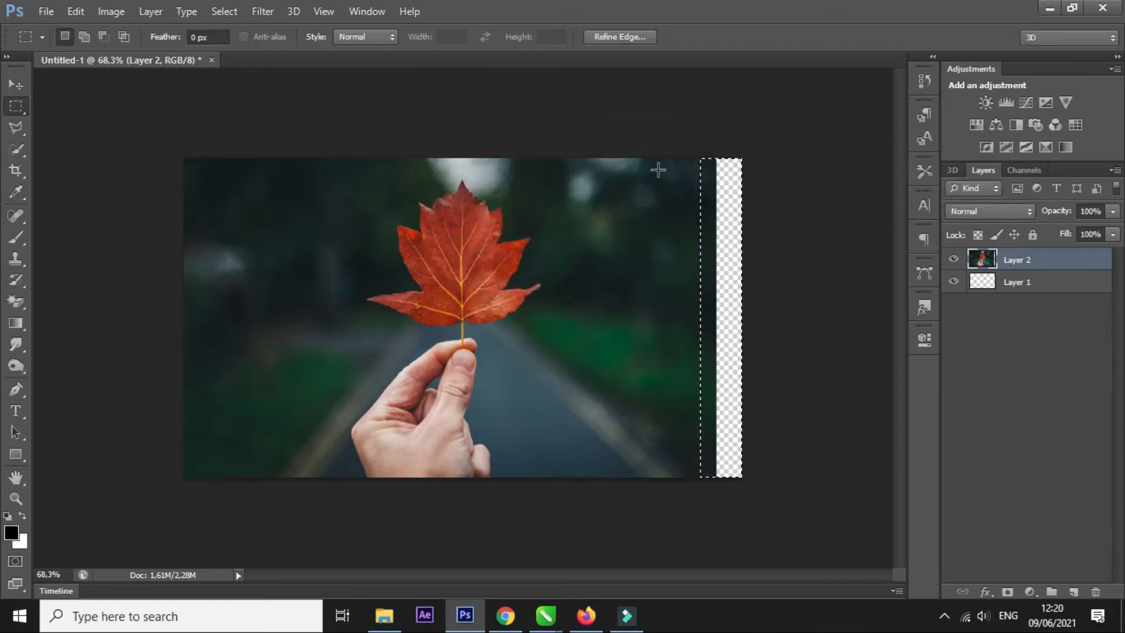
{"action": "left_click", "coordinate": [762, 276]}
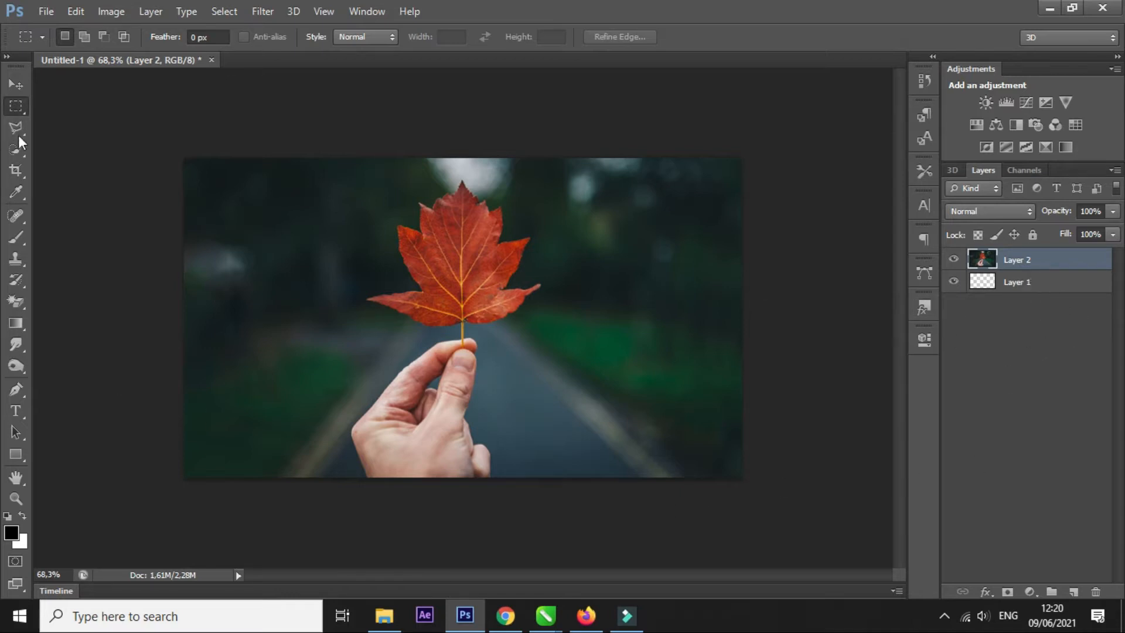
Select the whole red leaf blade, including both side lobes, with the Quick Selection tool at brush size 15
{"action": "left_click", "coordinate": [21, 161]}
{"action": "left_click", "coordinate": [23, 152]}
{"action": "scroll", "coordinate": [493, 214], "scroll_direction": "up", "scroll_amount": 4}
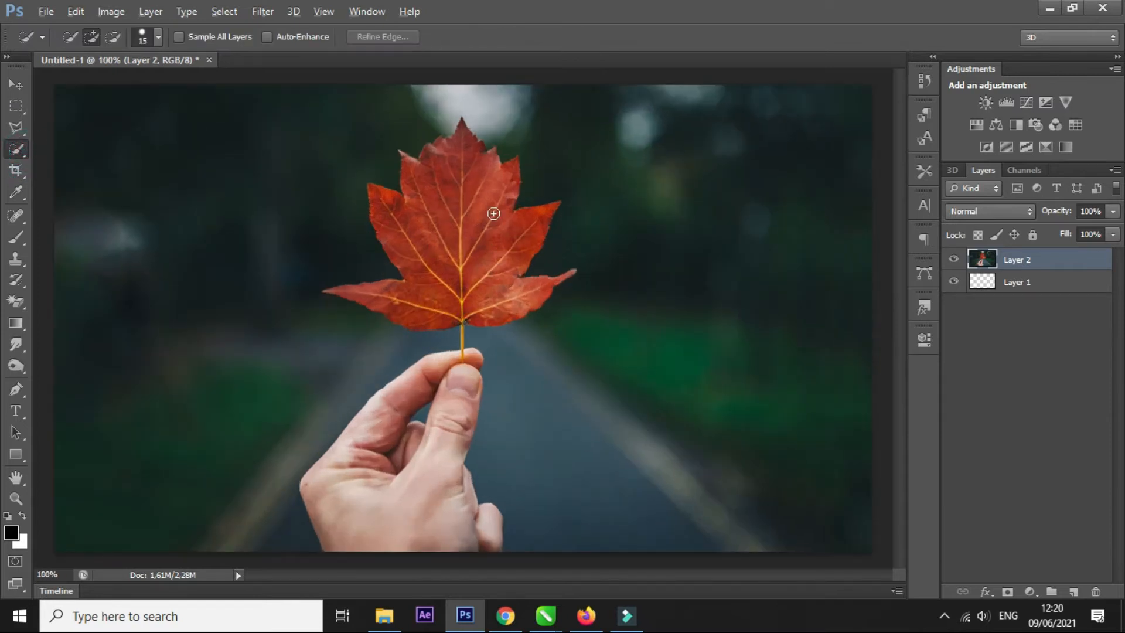
{"action": "scroll", "coordinate": [494, 214], "scroll_direction": "up", "scroll_amount": 6}
{"action": "mouse_move", "coordinate": [479, 163]}
{"action": "left_mouse_down"}
{"action": "mouse_move", "coordinate": [473, 377]}
{"action": "mouse_move", "coordinate": [487, 326]}
{"action": "mouse_move", "coordinate": [516, 442]}
{"action": "left_mouse_up"}
{"action": "scroll", "coordinate": [487, 326], "scroll_direction": "down", "scroll_amount": 3}
{"action": "scroll", "coordinate": [510, 227], "scroll_direction": "down", "scroll_amount": 2}
{"action": "mouse_move", "coordinate": [424, 303]}
{"action": "left_mouse_down"}
{"action": "mouse_move", "coordinate": [328, 269]}
{"action": "mouse_move", "coordinate": [384, 402]}
{"action": "mouse_move", "coordinate": [399, 403]}
{"action": "mouse_move", "coordinate": [329, 414]}
{"action": "mouse_move", "coordinate": [295, 404]}
{"action": "left_mouse_up"}
{"action": "mouse_move", "coordinate": [535, 421]}
{"action": "left_mouse_down"}
{"action": "mouse_move", "coordinate": [590, 409]}
{"action": "mouse_move", "coordinate": [592, 346]}
{"action": "left_mouse_up"}
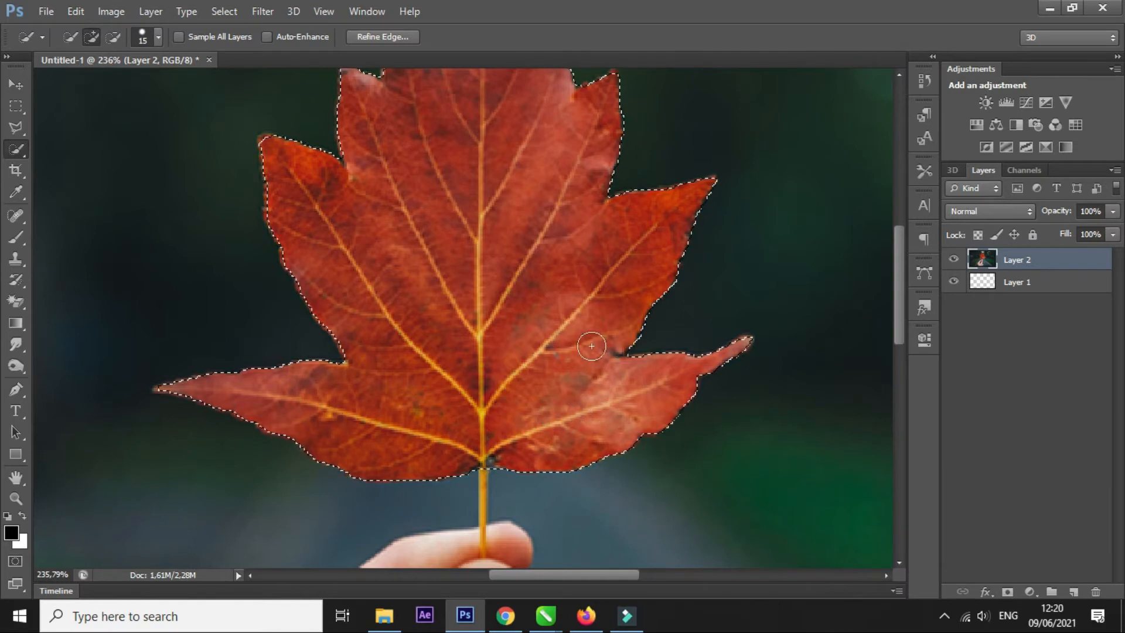
{"action": "scroll", "coordinate": [361, 247], "scroll_direction": "up", "scroll_amount": 3}
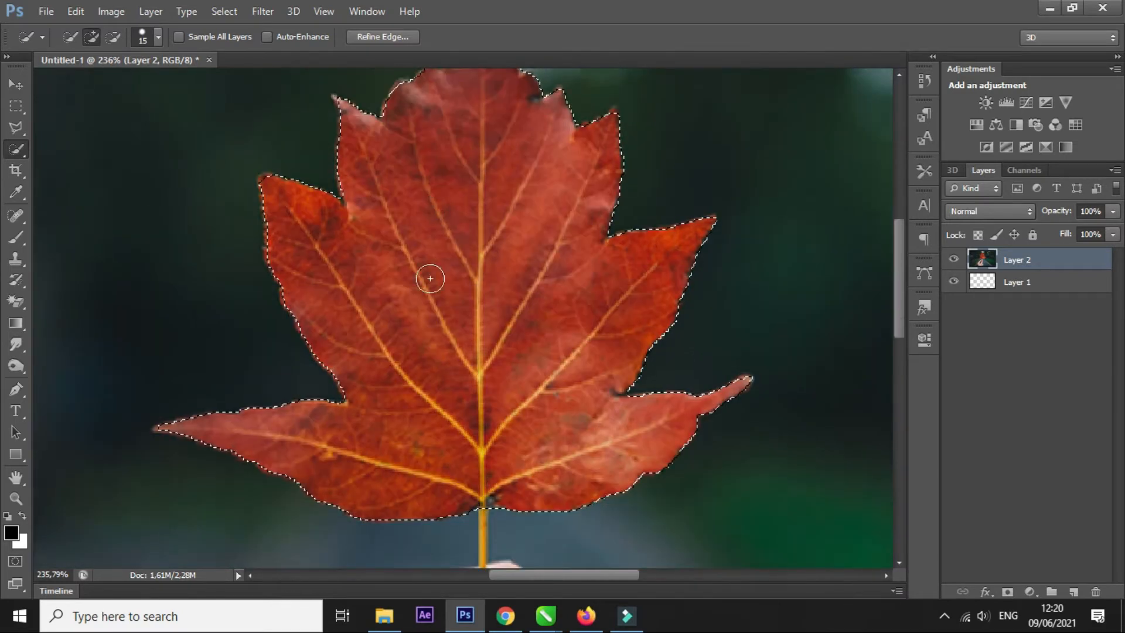
{"action": "scroll", "coordinate": [460, 384], "scroll_direction": "down", "scroll_amount": 3}
Reduce the selection brush to size 4 and add the stem section between the leaf base and the fingertip
{"action": "scroll", "coordinate": [504, 410], "scroll_direction": "up", "scroll_amount": 8}
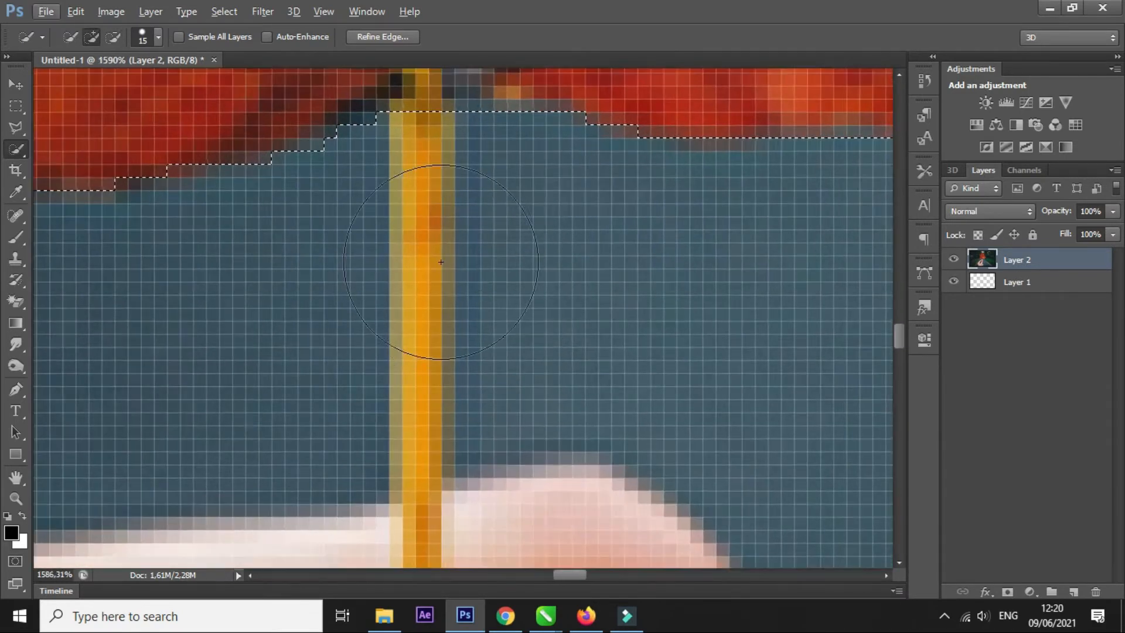
{"action": "key", "text": "bracketleft"}
{"action": "key", "text": "bracketleft"}
{"action": "key", "text": "bracketleft"}
{"action": "key", "text": "bracketleft"}
{"action": "key", "text": "bracketleft"}
{"action": "key", "text": "bracketleft"}
{"action": "key", "text": "bracketleft"}
{"action": "key", "text": "bracketleft"}
{"action": "key", "text": "bracketleft"}
{"action": "key", "text": "bracketleft"}
{"action": "key", "text": "bracketleft"}
{"action": "left_click_drag", "start_coordinate": [427, 147], "coordinate": [435, 248]}
{"action": "scroll", "coordinate": [454, 226], "scroll_direction": "down", "scroll_amount": 2}
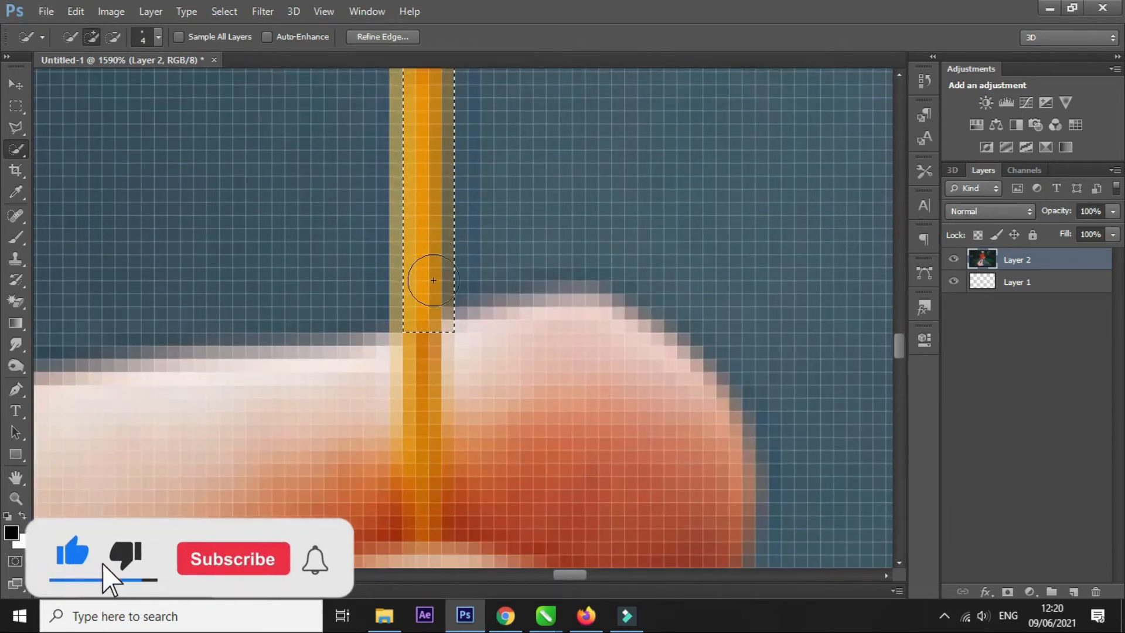
Reduce the selection brush to size 2 and extend the selection down the stem where it crosses the finger
{"action": "key", "text": "bracketleft"}
{"action": "key", "text": "bracketleft"}
{"action": "left_click_drag", "start_coordinate": [424, 387], "coordinate": [428, 529]}
{"action": "left_click", "coordinate": [424, 498]}
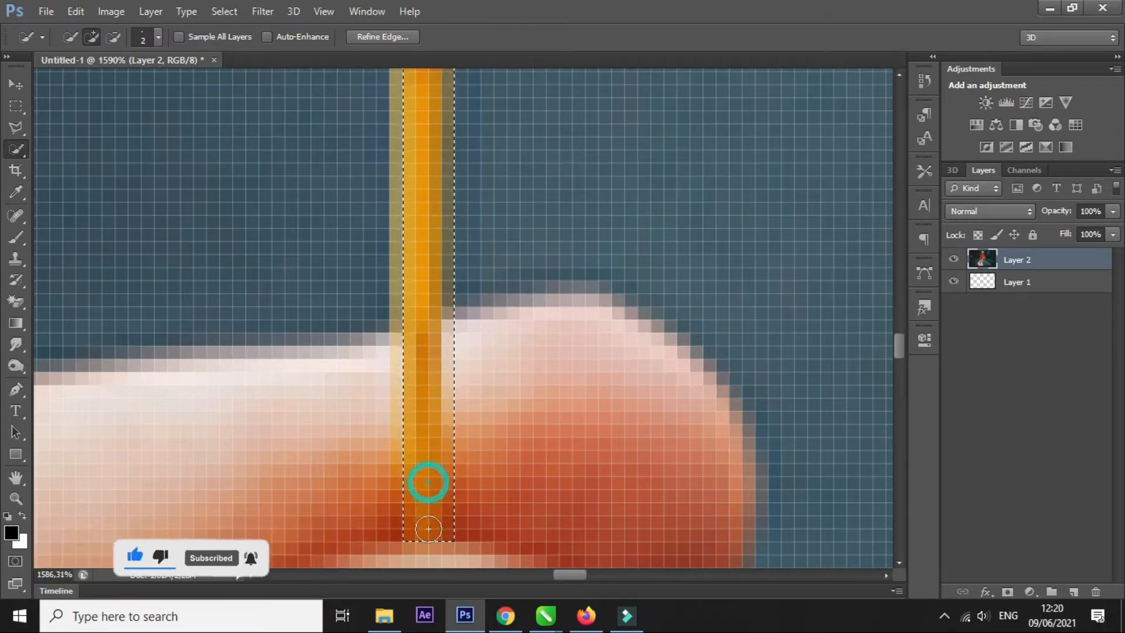
Clean up the selection where the stem meets the leaf, subtracting stray background and adding the stem's missed edge
{"action": "scroll", "coordinate": [439, 452], "scroll_direction": "up", "scroll_amount": 5}
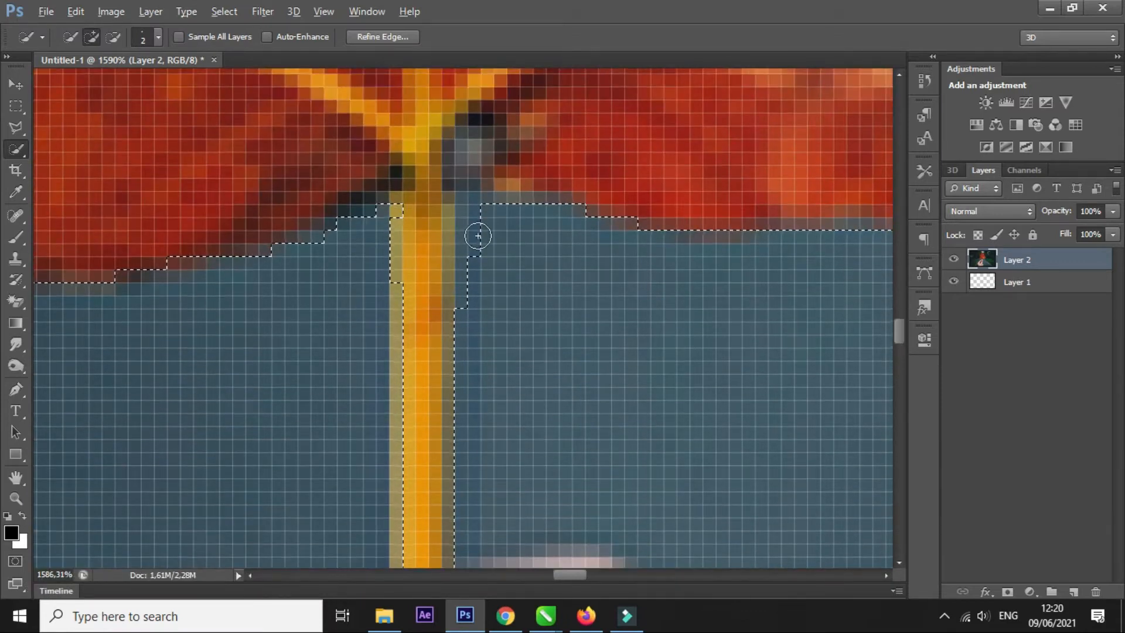
{"action": "left_click_drag", "start_coordinate": [477, 217], "coordinate": [473, 322]}
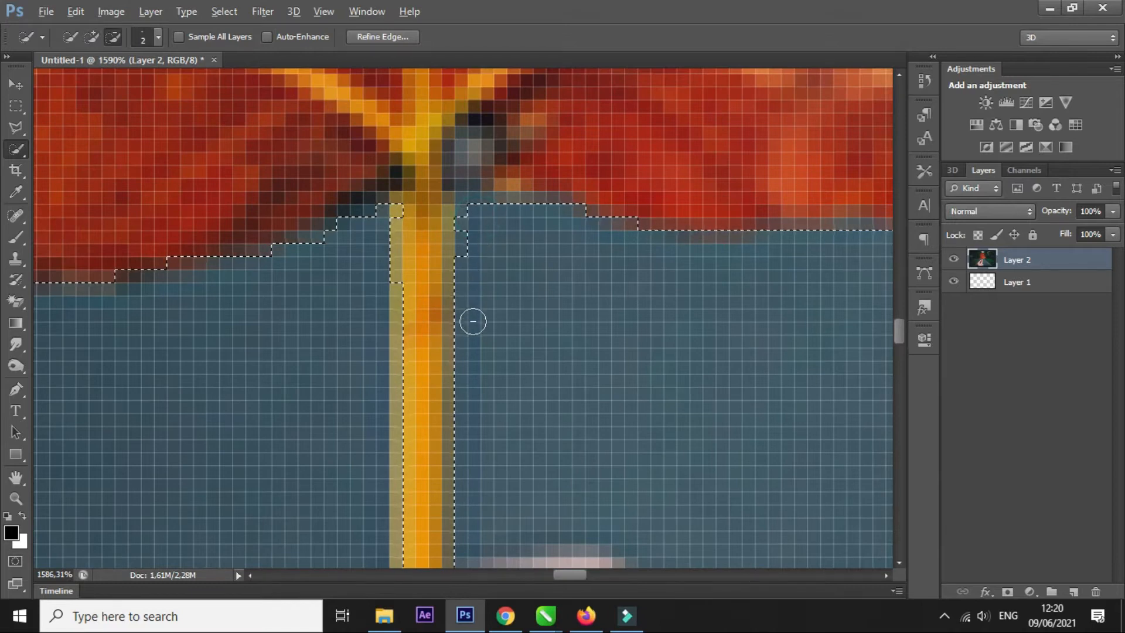
{"action": "left_click", "coordinate": [477, 244]}
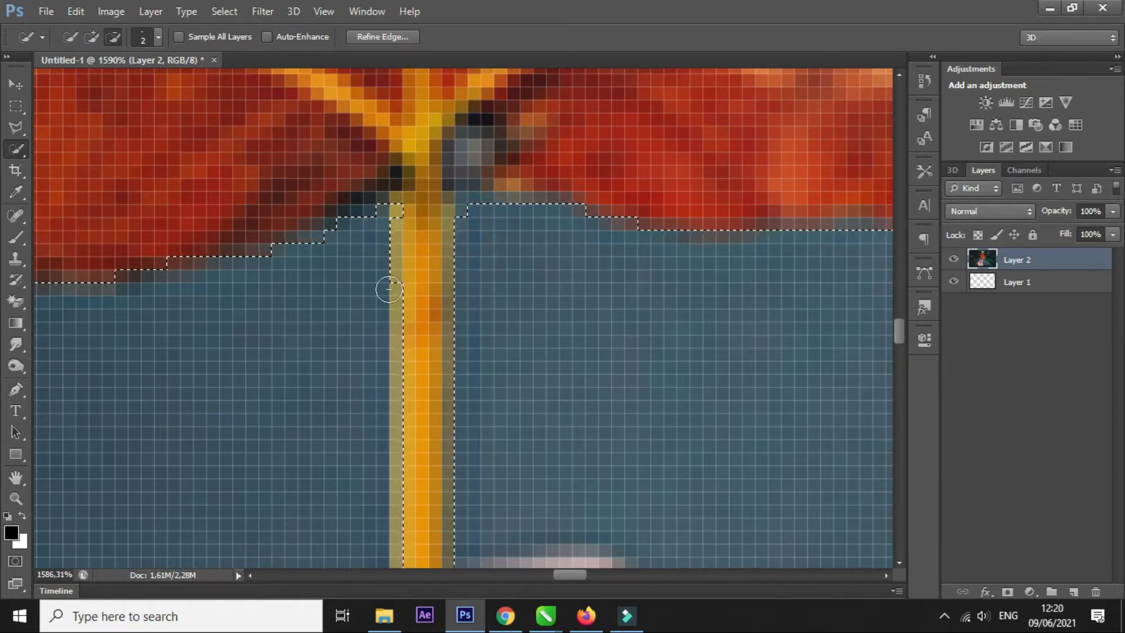
{"action": "left_click", "coordinate": [409, 303]}
{"action": "scroll", "coordinate": [406, 346], "scroll_direction": "down", "scroll_amount": 1}
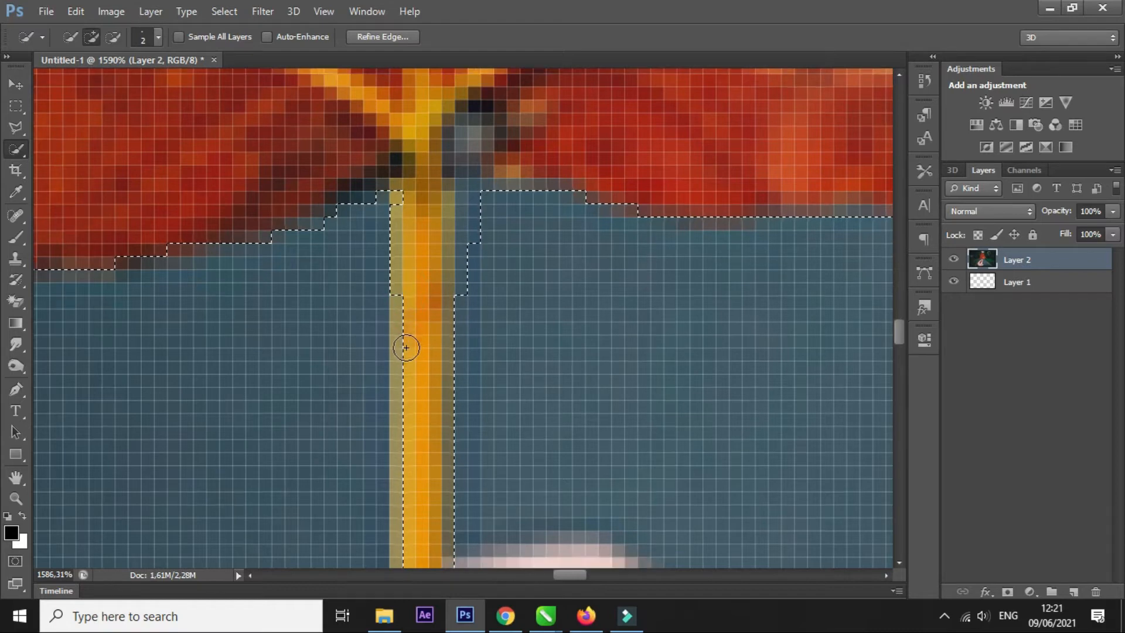
{"action": "left_click_drag", "start_coordinate": [475, 262], "coordinate": [484, 234]}
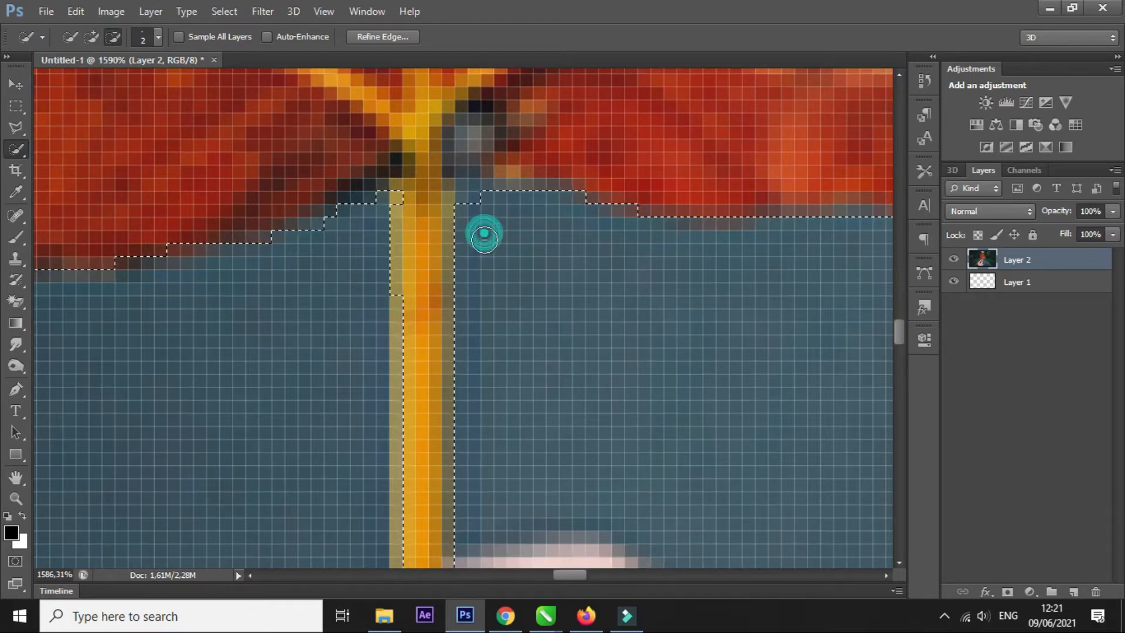
{"action": "scroll", "coordinate": [384, 293], "scroll_direction": "down", "scroll_amount": 2}
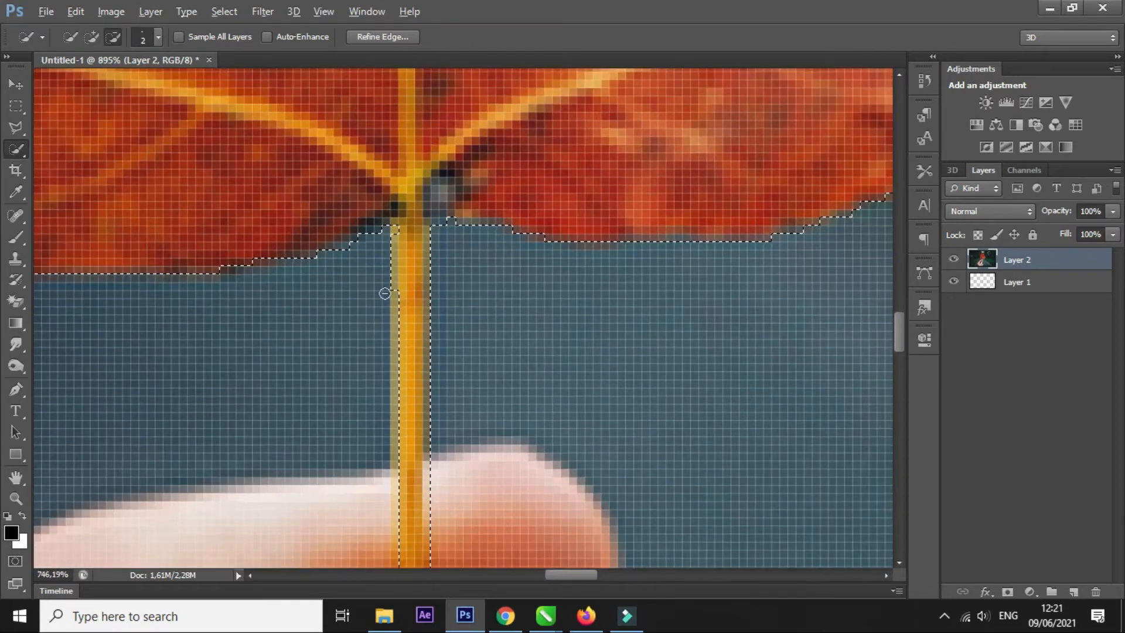
{"action": "scroll", "coordinate": [384, 293], "scroll_direction": "down", "scroll_amount": 6}
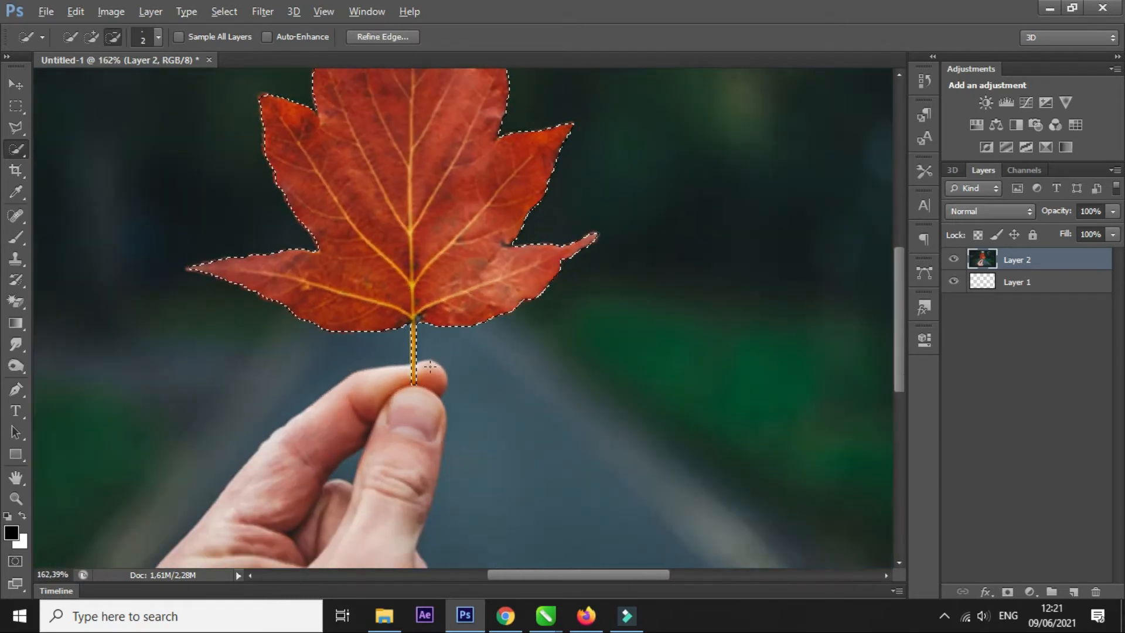
{"action": "scroll", "coordinate": [429, 366], "scroll_direction": "down", "scroll_amount": 2}
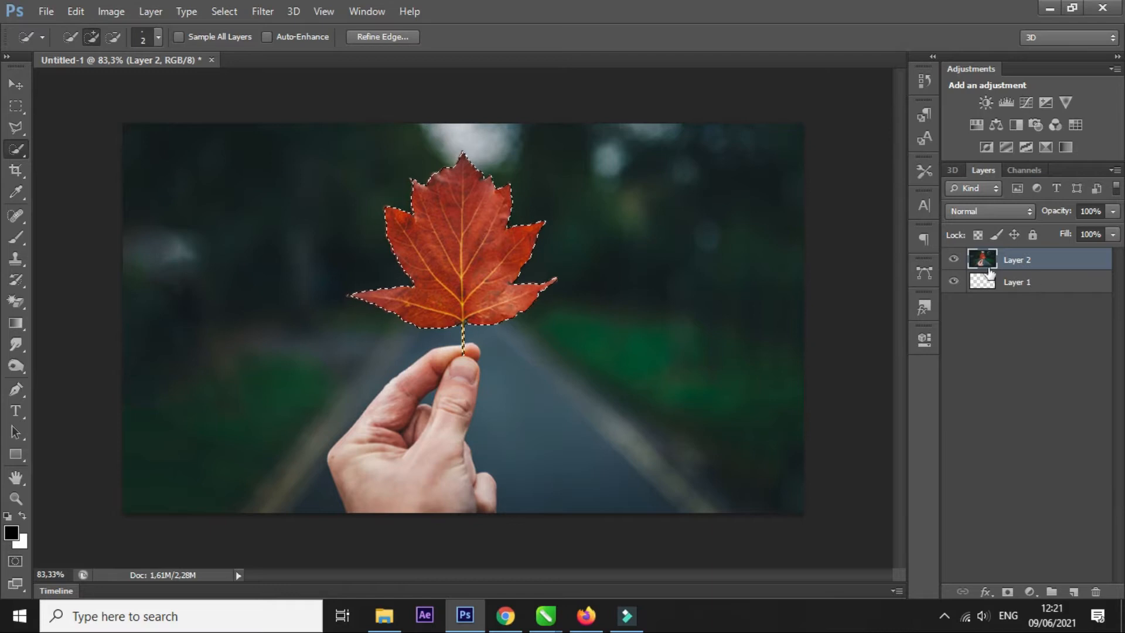
Copy the selected leaf and stem to a new layer and check the cutout with the photo layer hidden
{"action": "key", "text": "ctrl+j"}
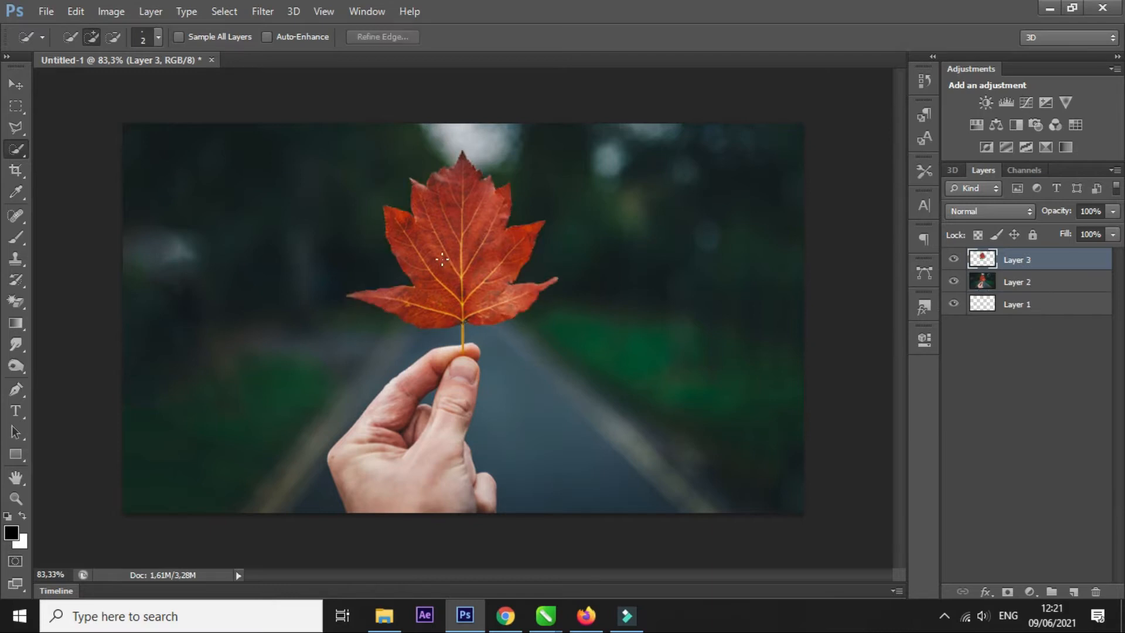
{"action": "left_click", "coordinate": [954, 282]}
{"action": "left_click", "coordinate": [954, 281]}
Convert the cut-out leaf layer to a smart object and place it in a new expanded layer group
{"action": "right_click", "coordinate": [1039, 258]}
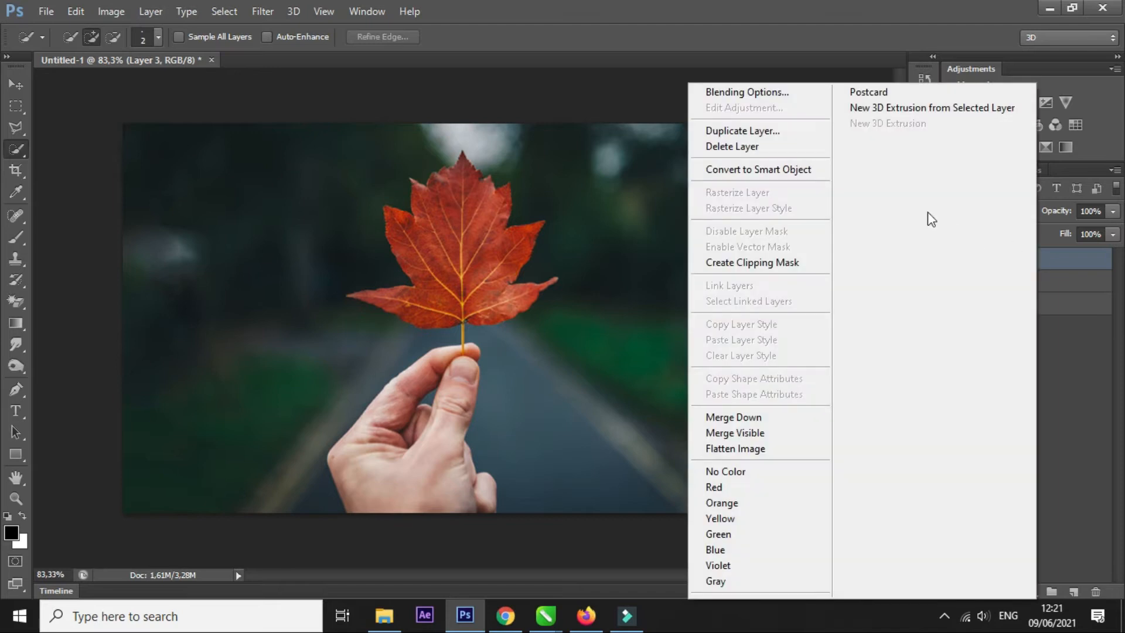
{"action": "left_click", "coordinate": [775, 168]}
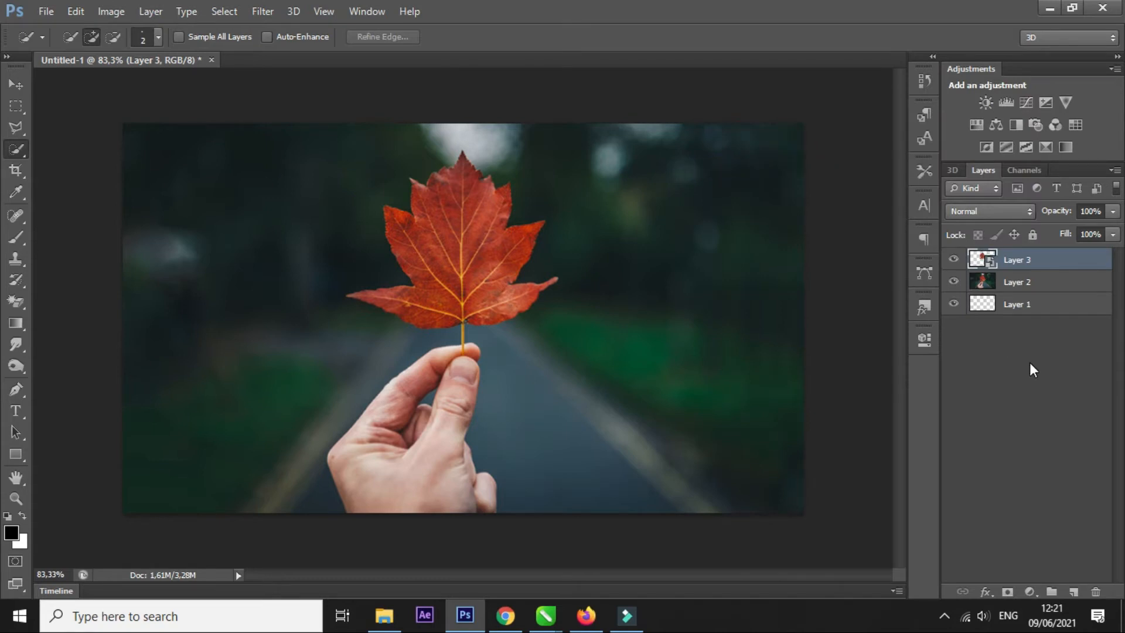
{"action": "key", "text": "ctrl+g"}
{"action": "left_click", "coordinate": [1041, 285]}
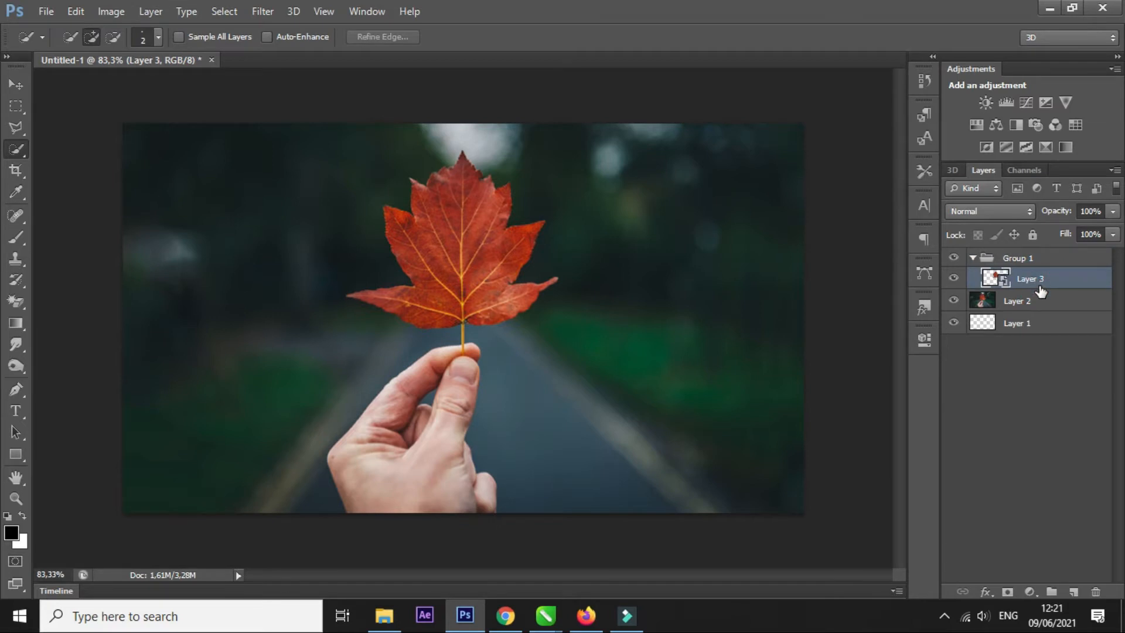
Duplicate the leaf smart object inside the group and set the copy's blend mode to Screen
{"action": "key", "text": "ctrl+j"}
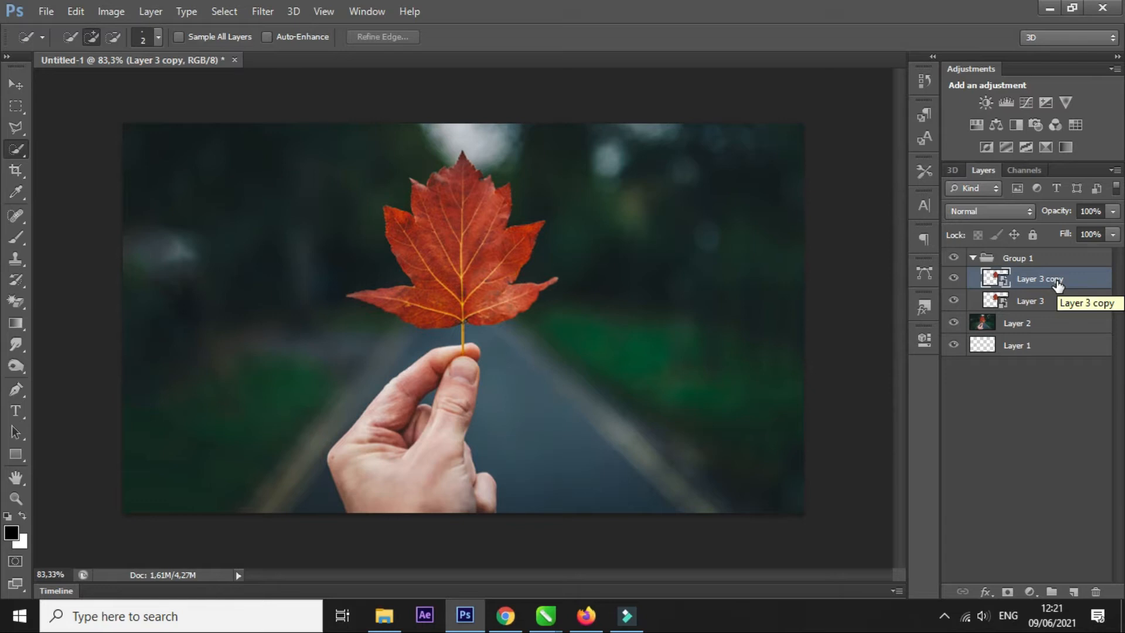
{"action": "left_click", "coordinate": [1000, 208]}
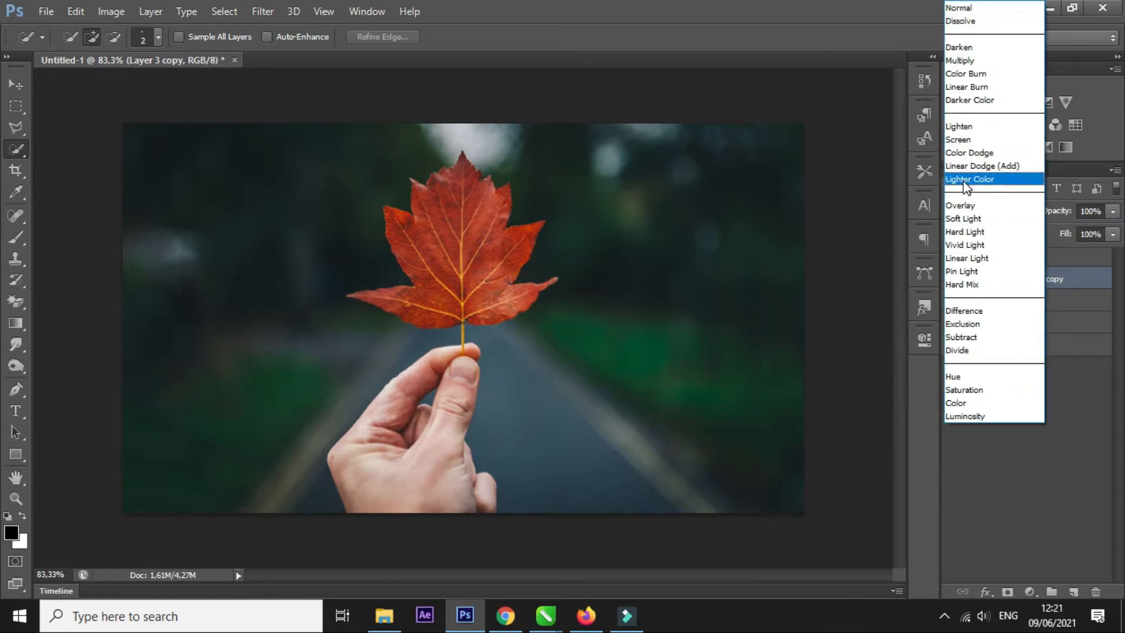
{"action": "left_click", "coordinate": [963, 143]}
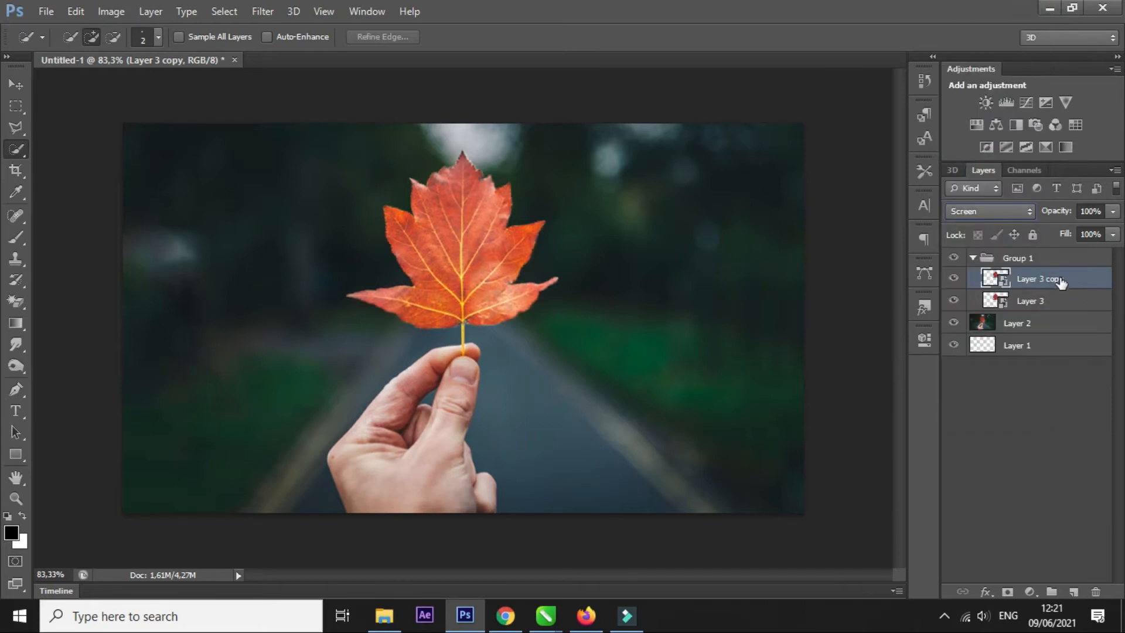
{"action": "right_click", "coordinate": [1061, 281]}
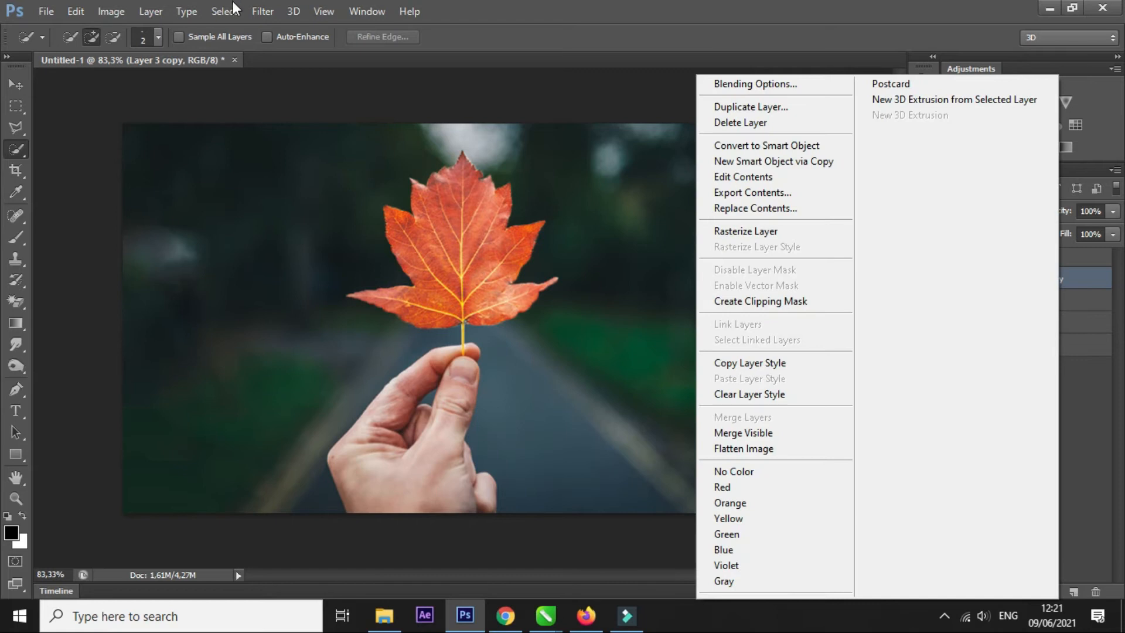
Apply a Gaussian Blur with a 5-pixel radius to the Screen-mode leaf copy
{"action": "left_click", "coordinate": [258, 14]}
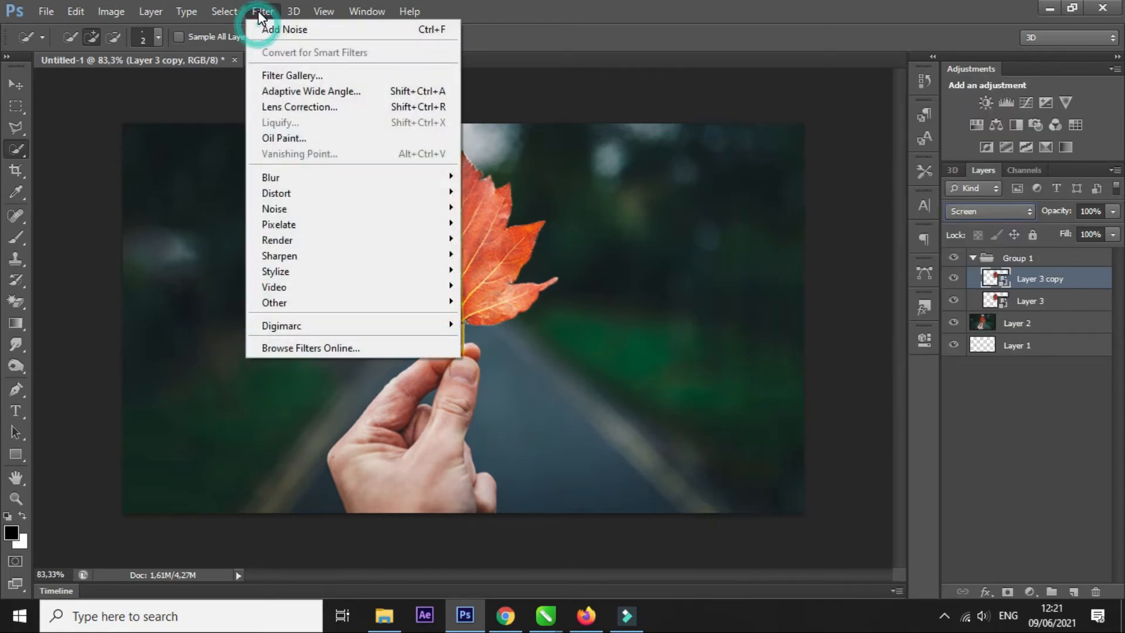
{"action": "left_click", "coordinate": [371, 176]}
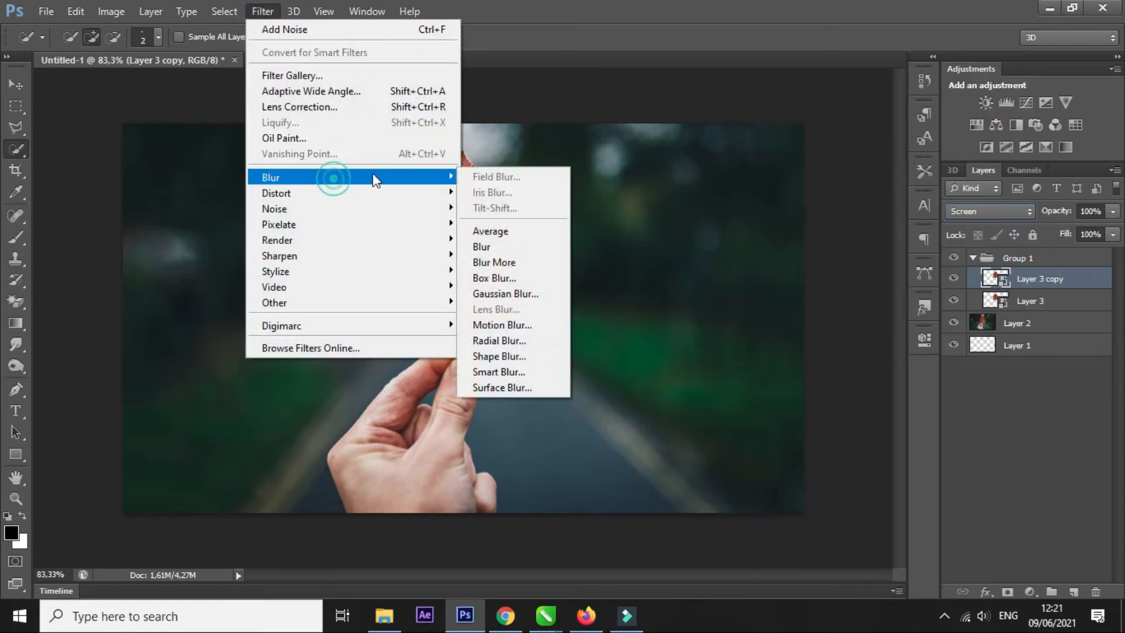
{"action": "left_click", "coordinate": [545, 291]}
{"action": "left_click", "coordinate": [656, 478]}
{"action": "type", "text": "5"}
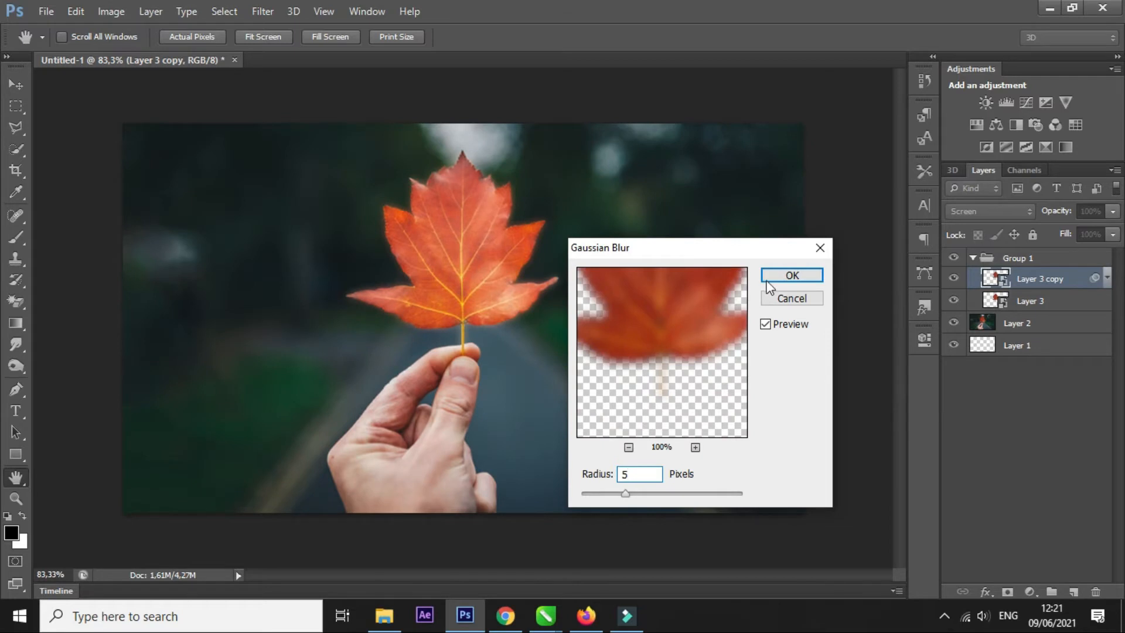
{"action": "left_click", "coordinate": [769, 279]}
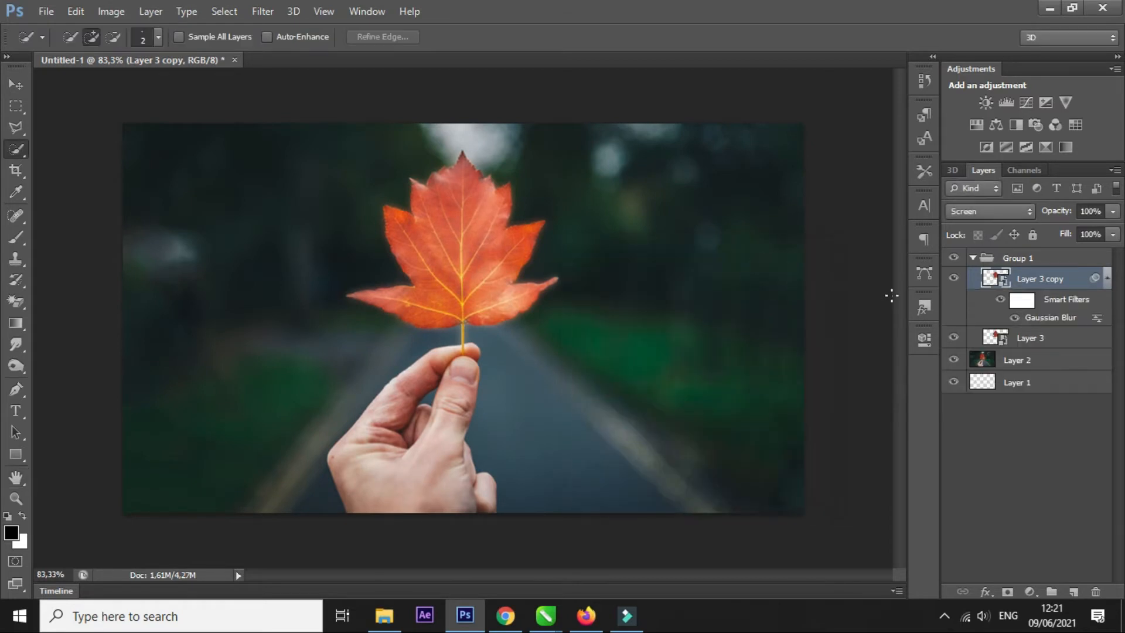
Duplicate the blurred leaf copy and set the new copy's Gaussian Blur radius to 10 pixels
{"action": "key", "text": "ctrl+j"}
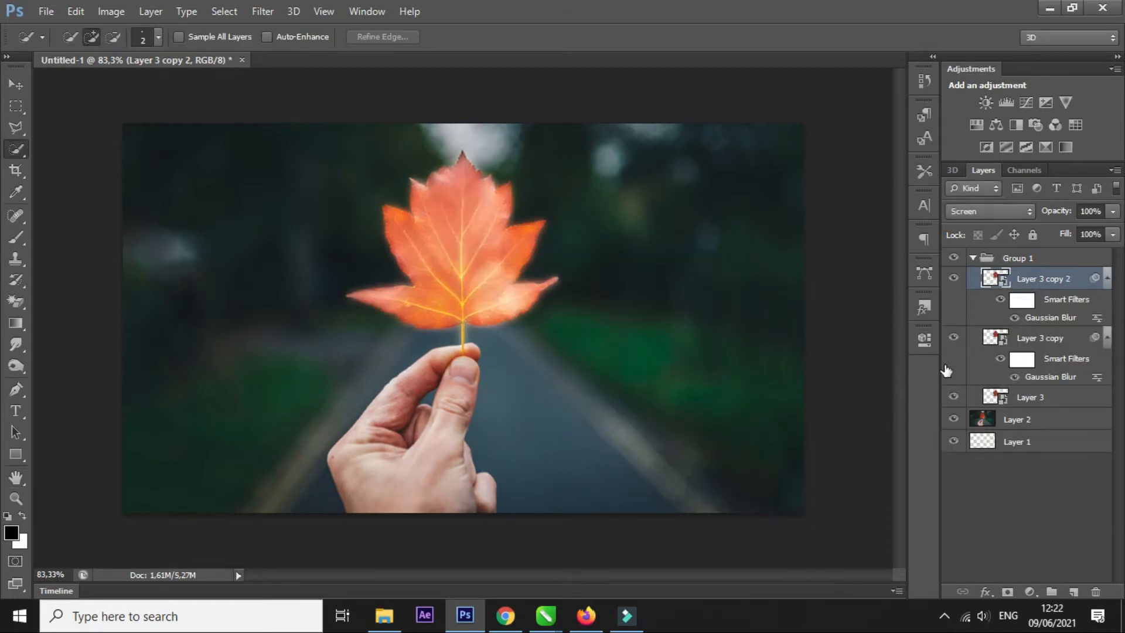
{"action": "double_click", "coordinate": [1064, 318]}
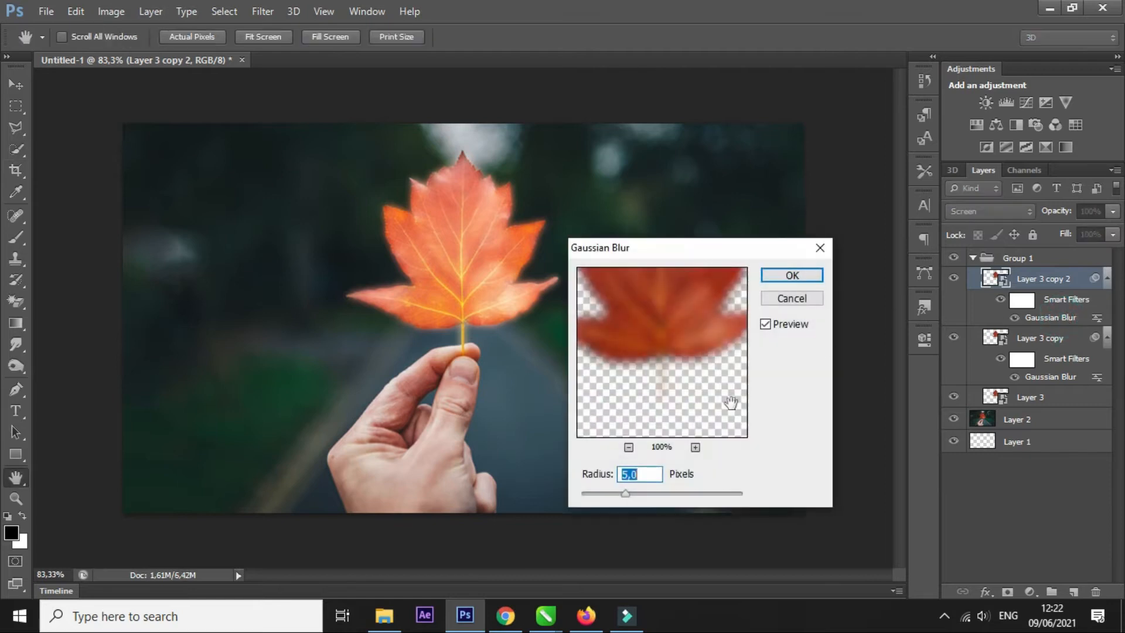
{"action": "left_click", "coordinate": [652, 474]}
{"action": "type", "text": "19"}
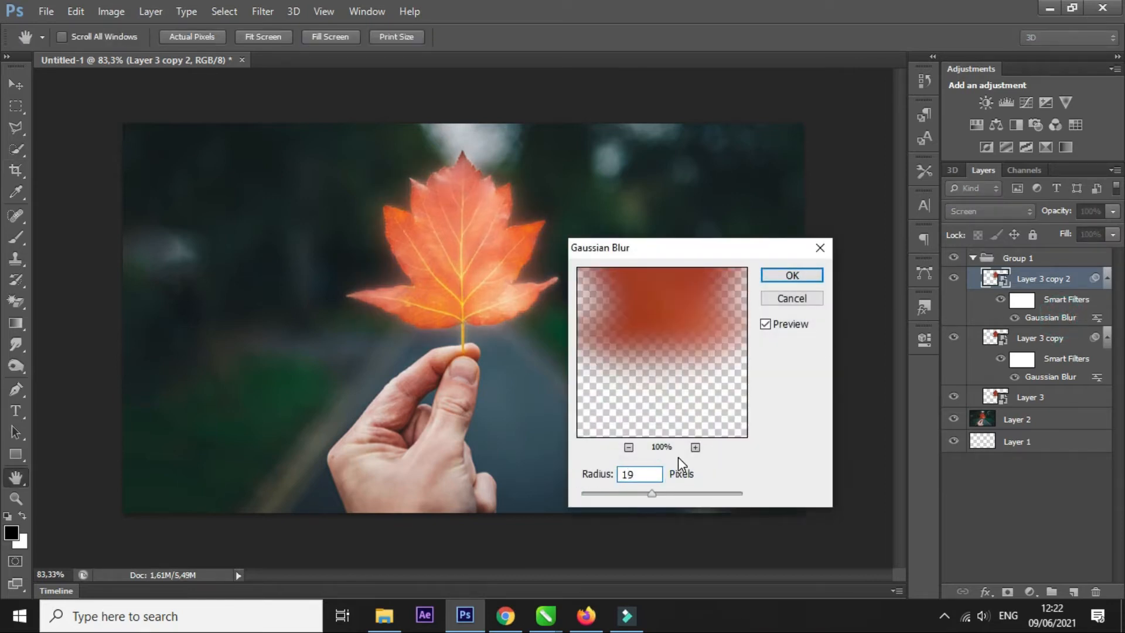
{"action": "key", "text": "BackSpace"}
{"action": "type", "text": "0"}
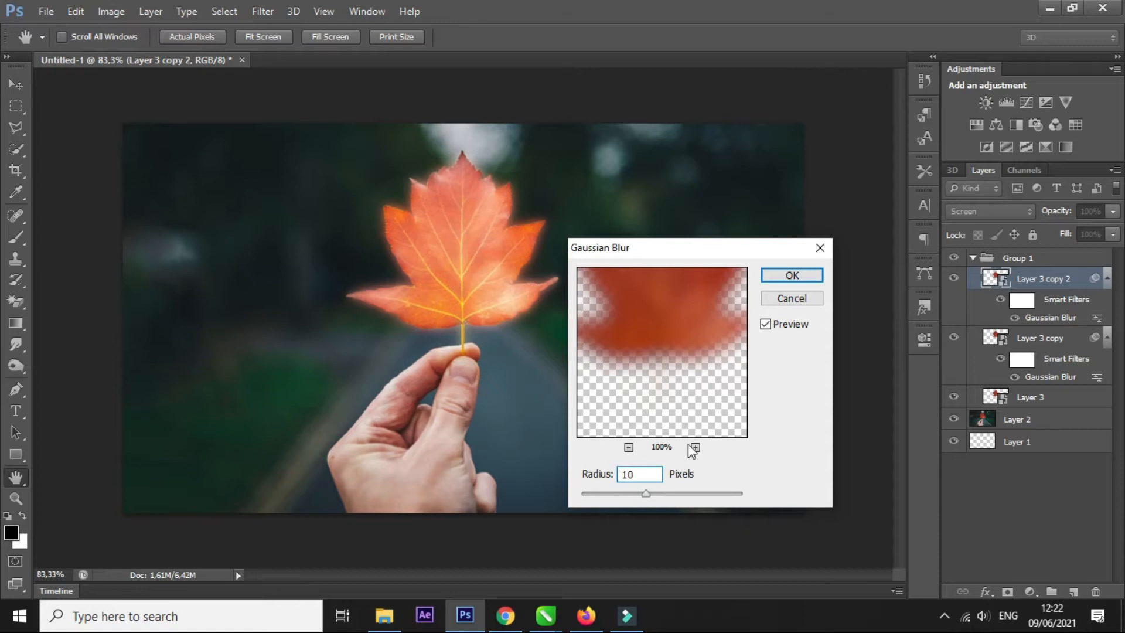
{"action": "left_click", "coordinate": [785, 277]}
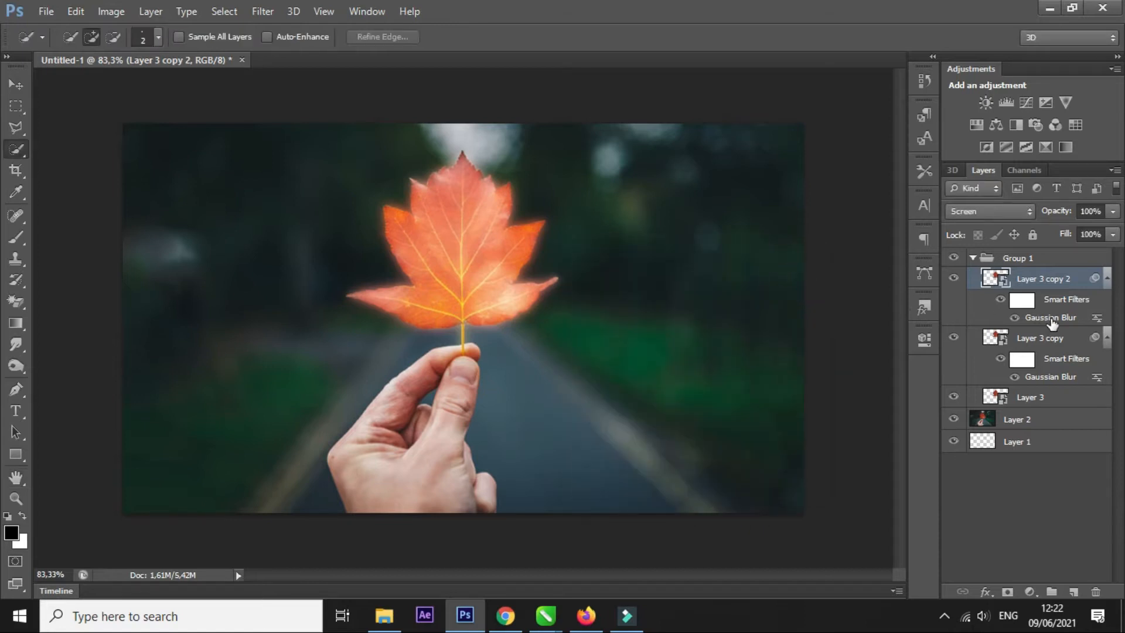
Duplicate the 10-pixel blurred leaf copy and set the duplicate's Gaussian Blur radius to 50 pixels
{"action": "key", "text": "ctrl+j"}
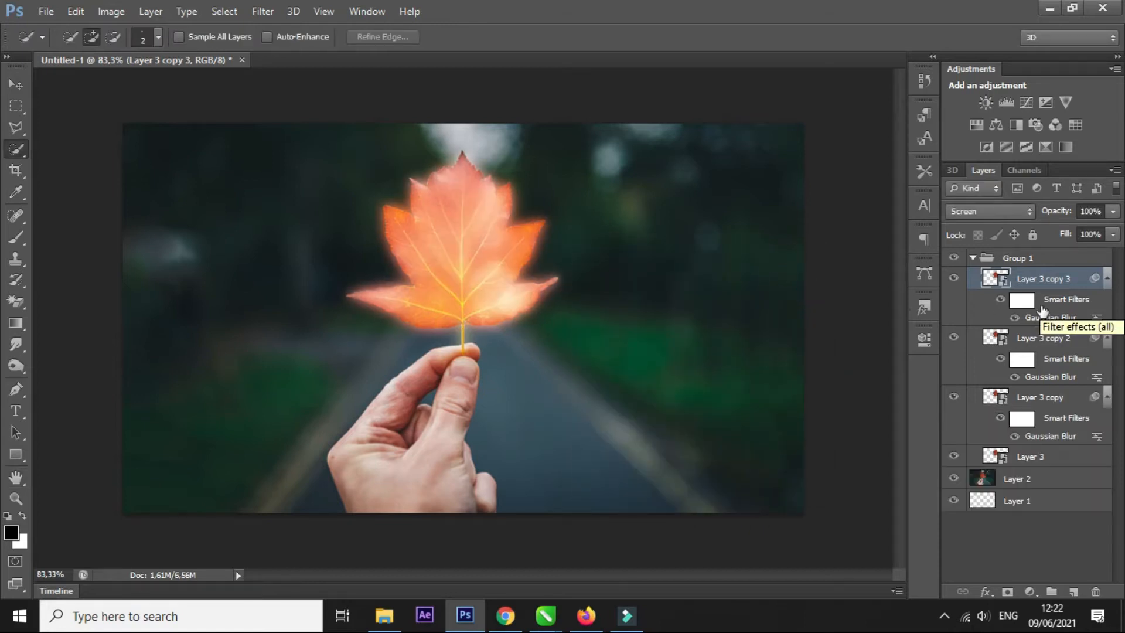
{"action": "double_click", "coordinate": [1065, 319]}
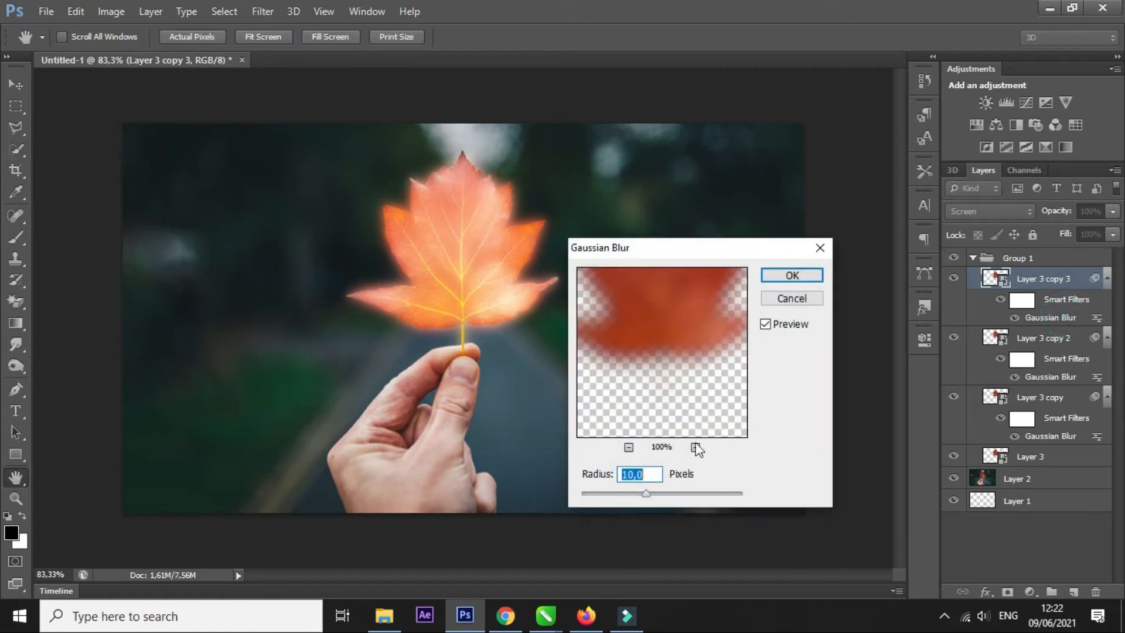
{"action": "double_click", "coordinate": [651, 474]}
{"action": "type", "text": "50"}
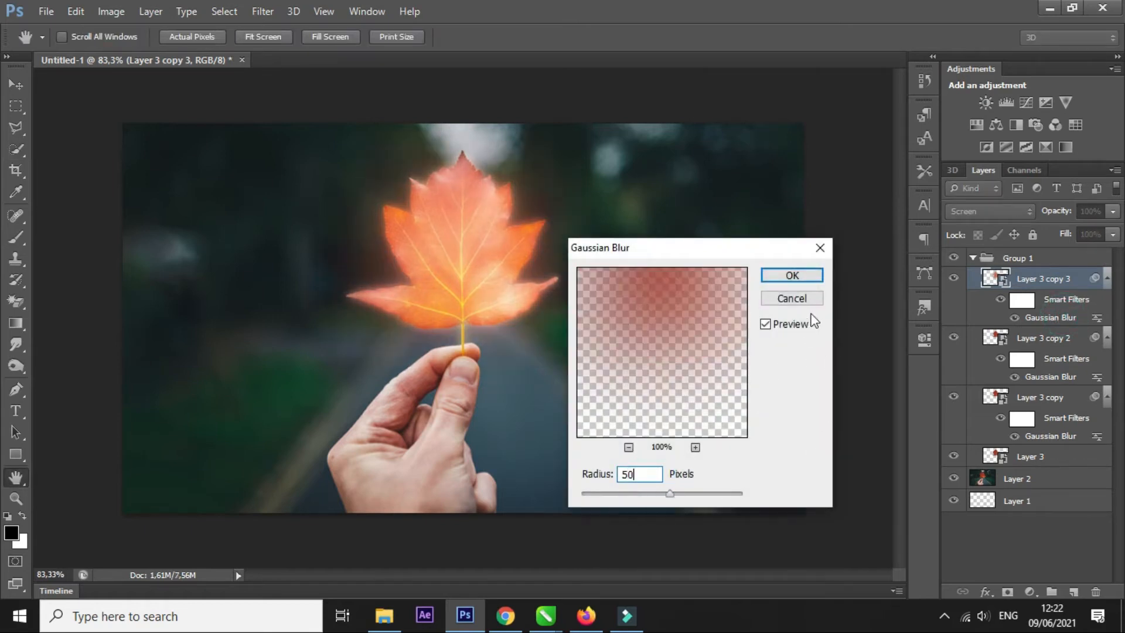
{"action": "left_click", "coordinate": [792, 275]}
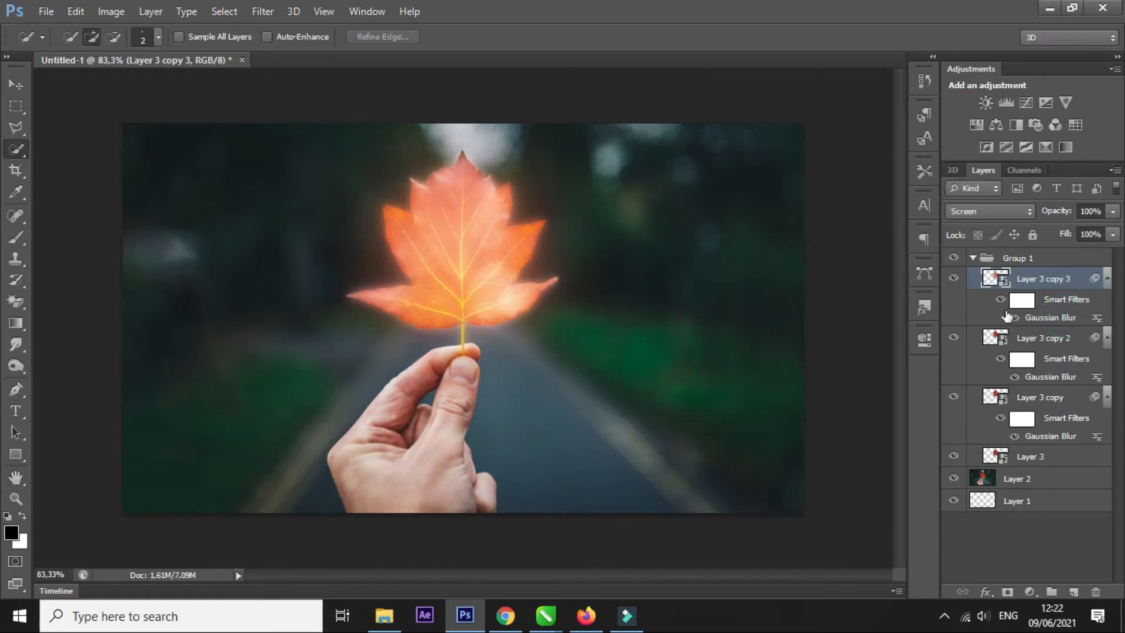
Duplicate the 50-pixel blurred leaf layer under its default name and set the duplicate's Gaussian Blur radius to 100 pixels
{"action": "right_click", "coordinate": [1056, 279]}
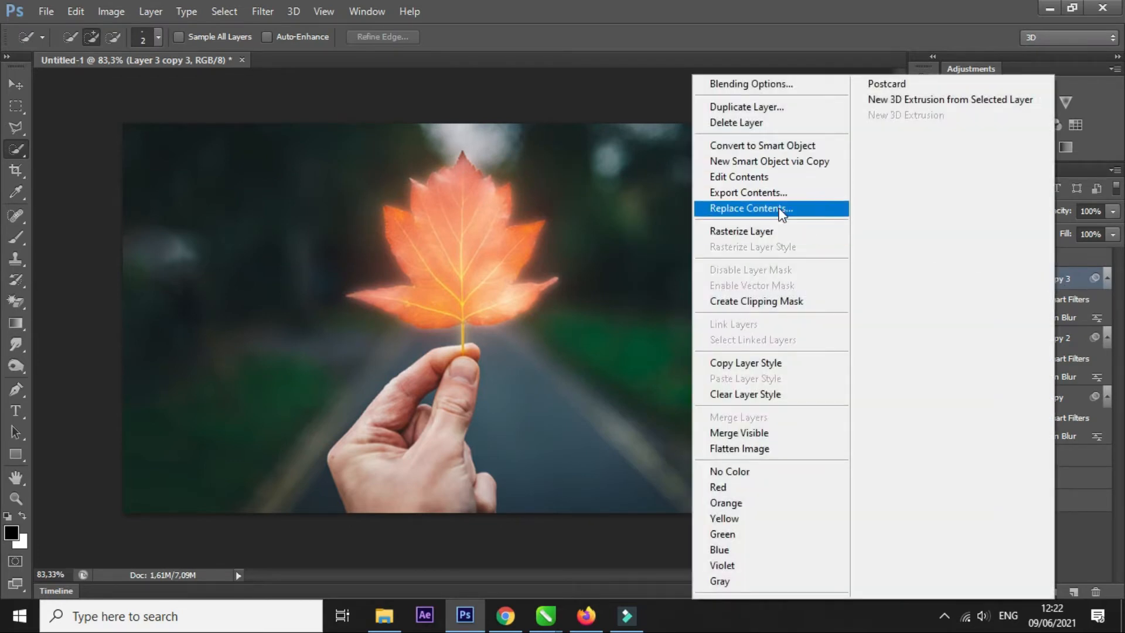
{"action": "left_click", "coordinate": [776, 114]}
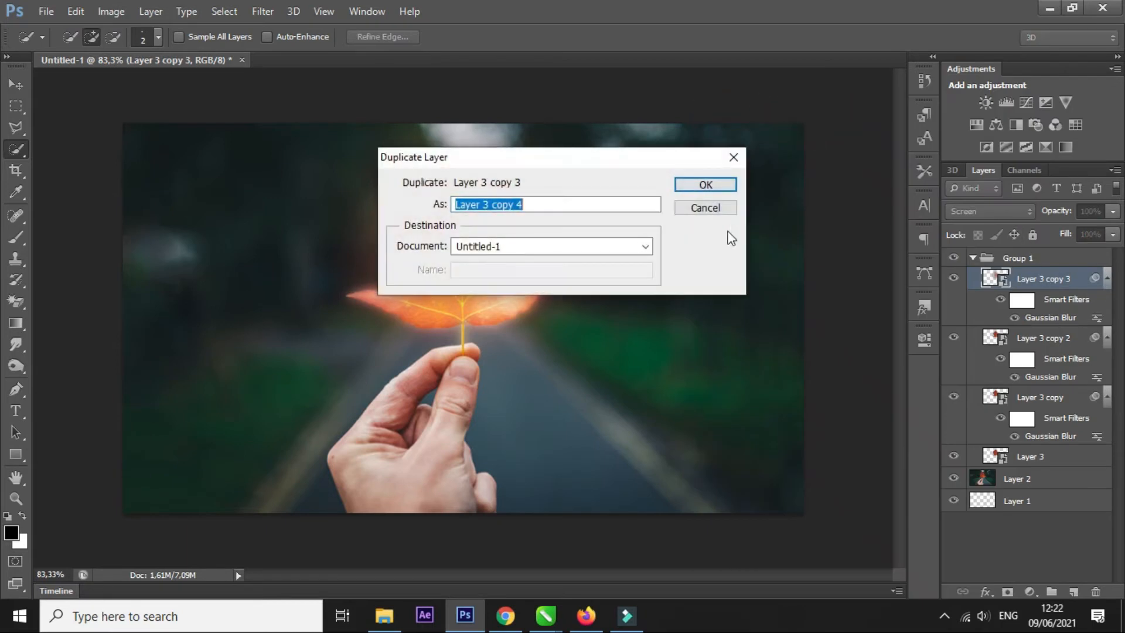
{"action": "left_click", "coordinate": [704, 185]}
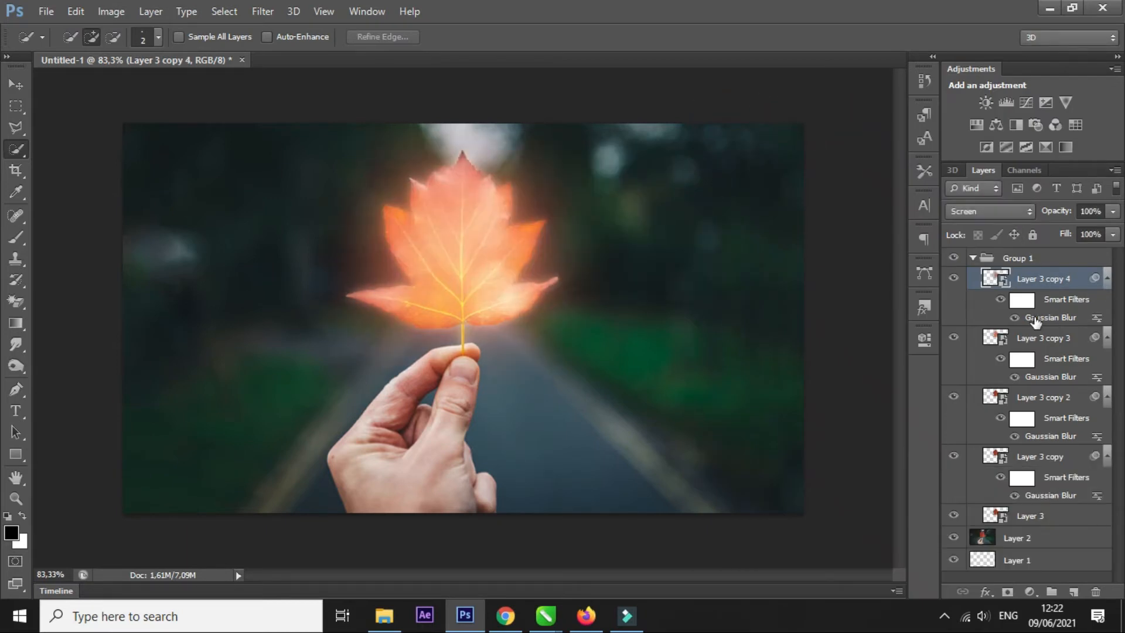
{"action": "double_click", "coordinate": [1035, 321]}
{"action": "left_click", "coordinate": [659, 472]}
{"action": "type", "text": "100"}
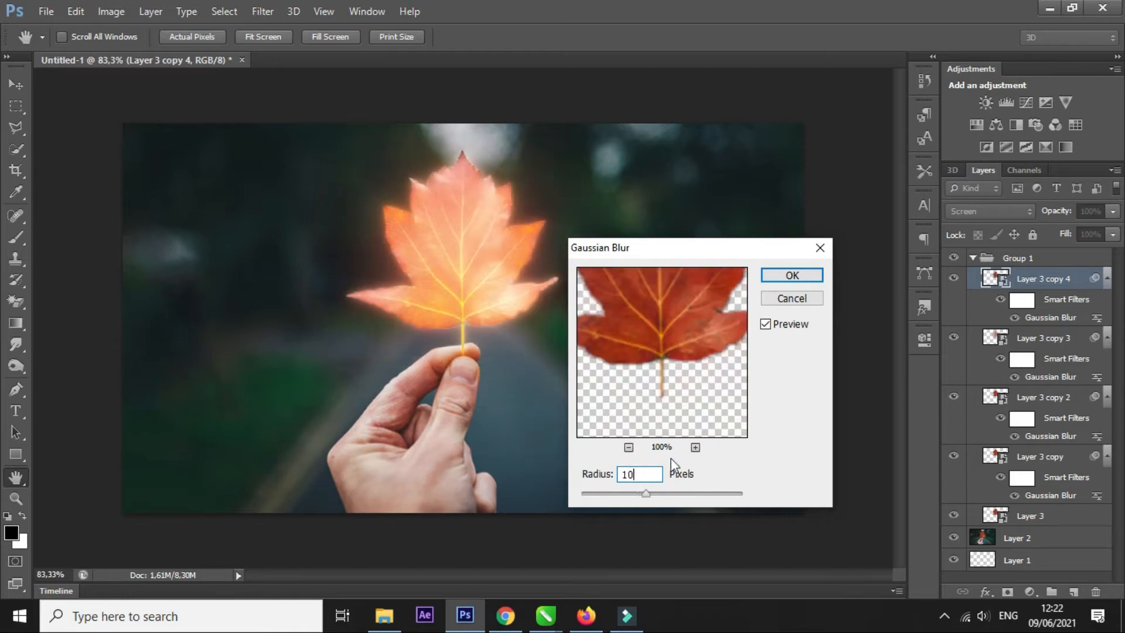
{"action": "left_click", "coordinate": [792, 275]}
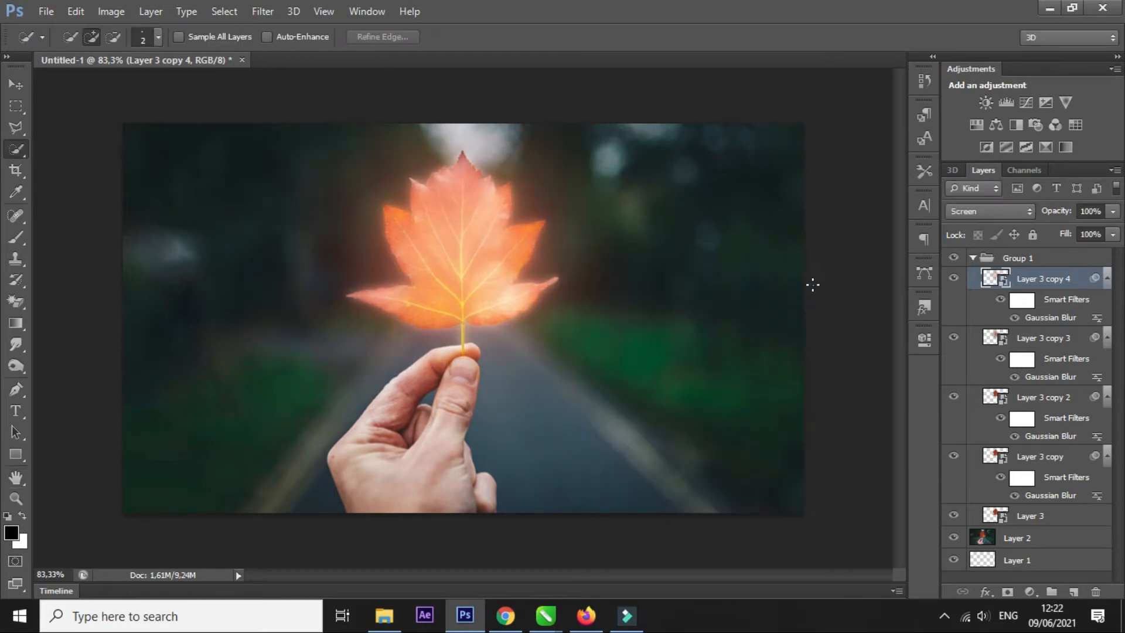
{"action": "double_click", "coordinate": [1041, 320]}
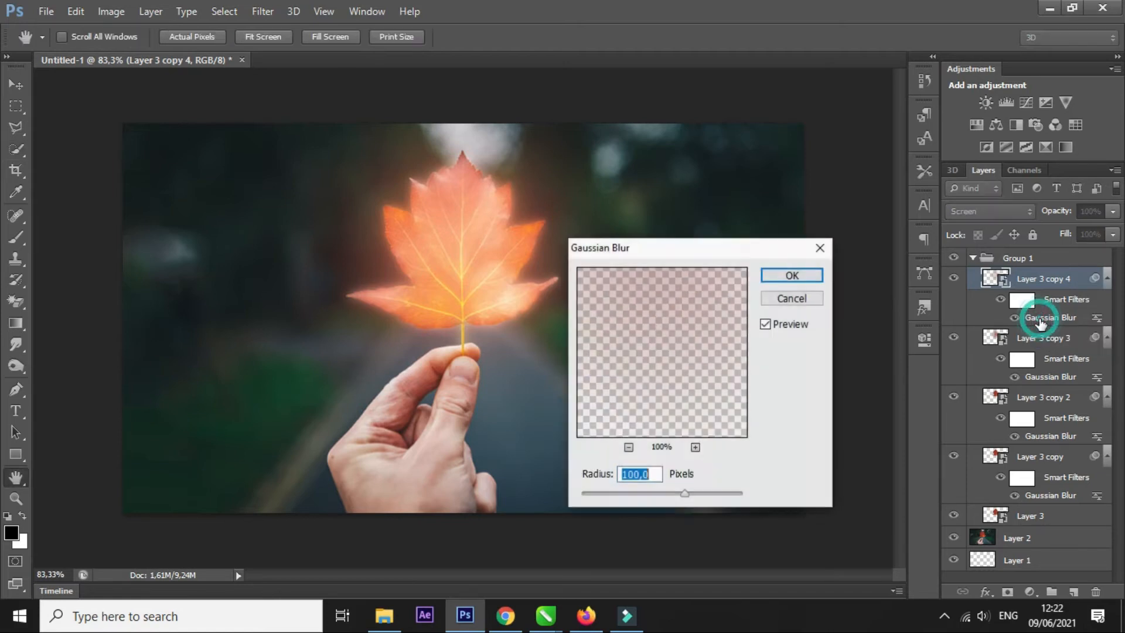
{"action": "left_click", "coordinate": [794, 277]}
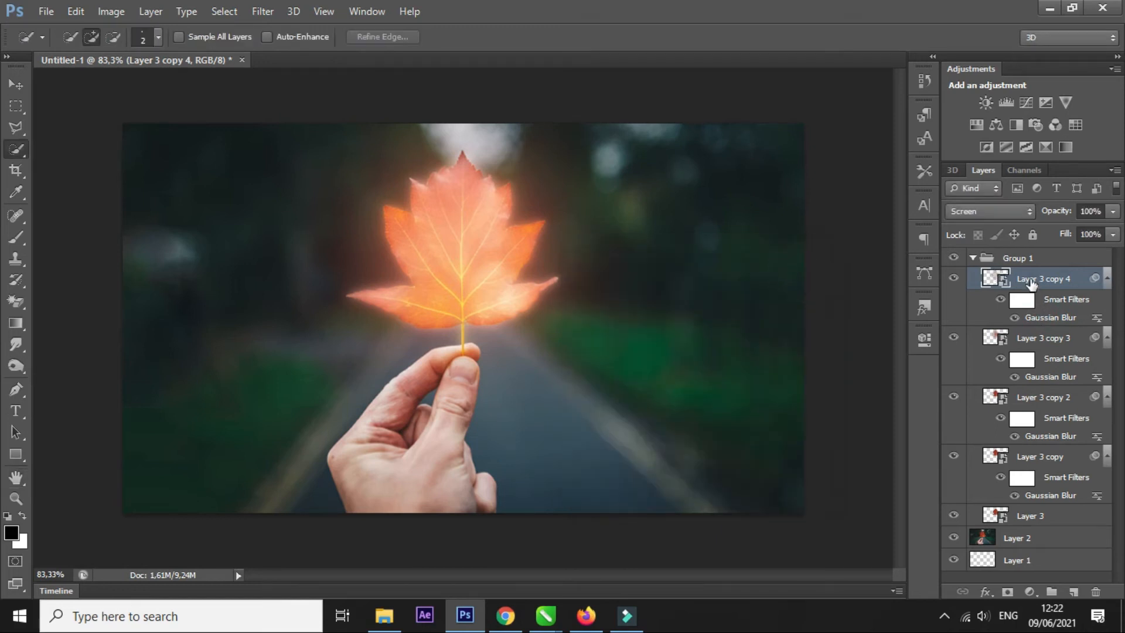
Duplicate the 100-pixel blurred leaf layer and set the duplicate's Gaussian Blur radius to 150 pixels
{"action": "key", "text": "ctrl+j"}
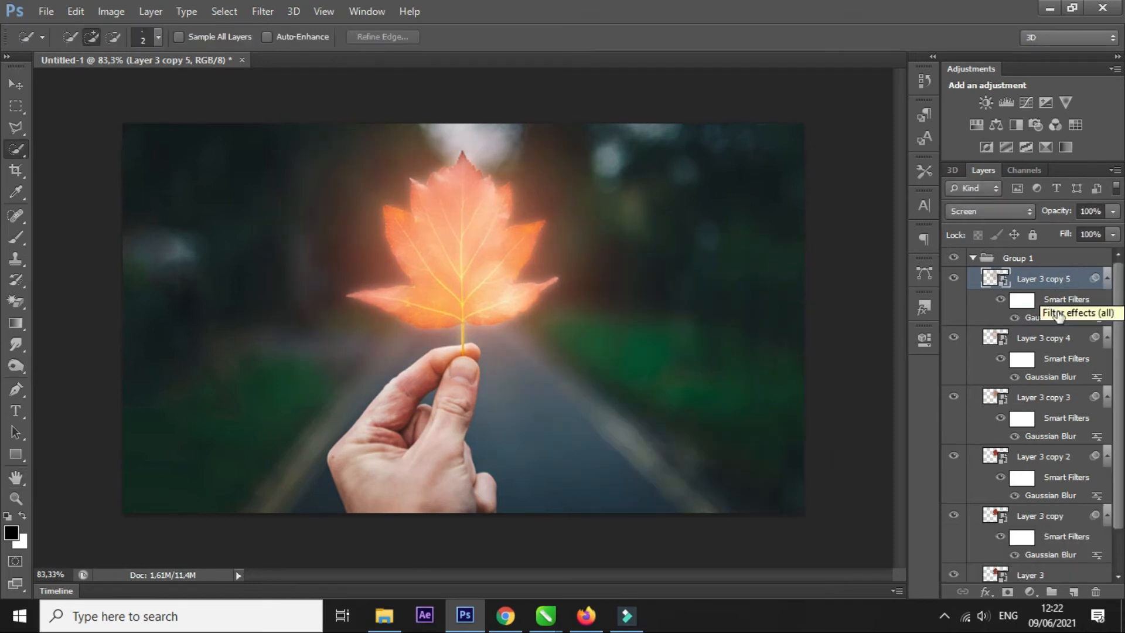
{"action": "double_click", "coordinate": [1053, 317]}
{"action": "double_click", "coordinate": [652, 473]}
{"action": "type", "text": "150"}
{"action": "left_click", "coordinate": [791, 276]}
{"action": "key", "text": "w"}
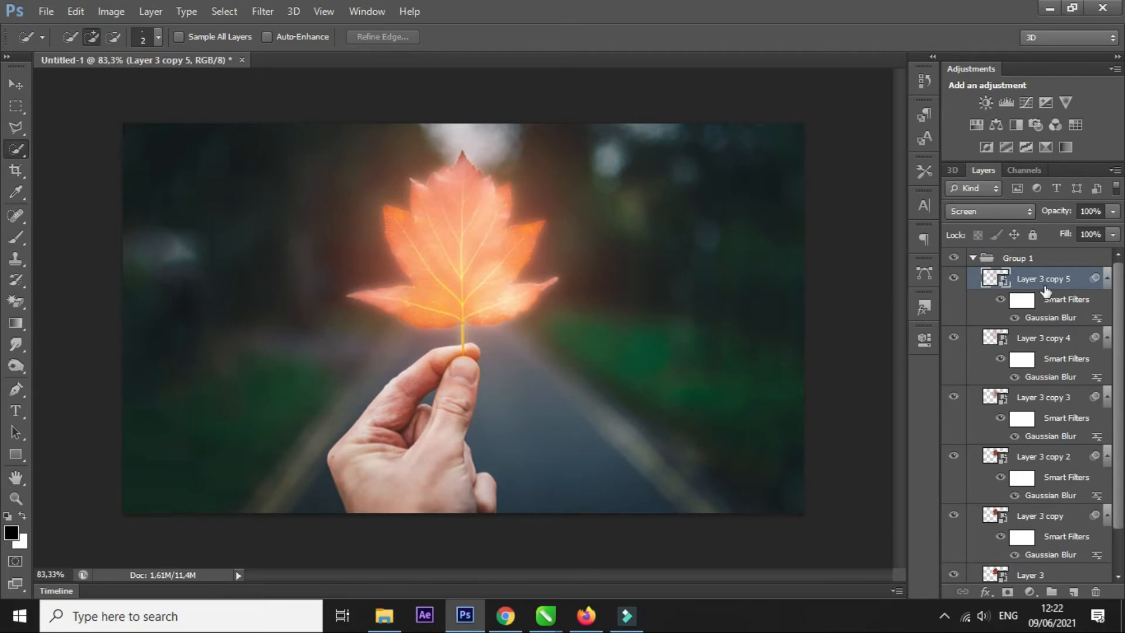
Collapse the leaf group and add a Hue/Saturation adjustment clipped to it with Colorize enabled
{"action": "left_click", "coordinate": [974, 258]}
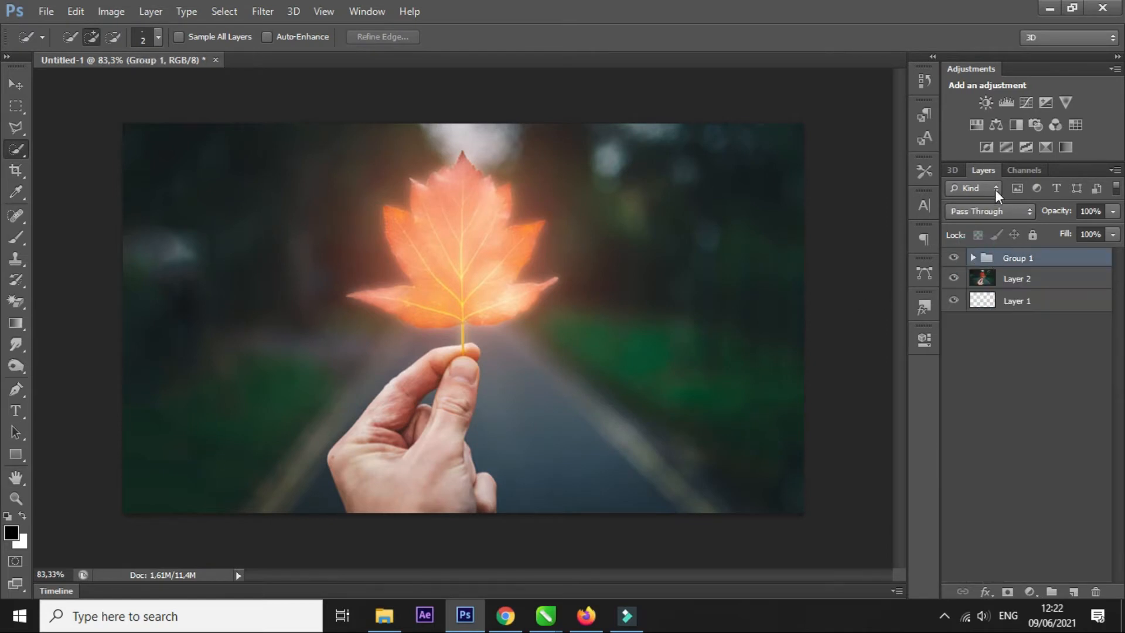
{"action": "left_click", "coordinate": [982, 124]}
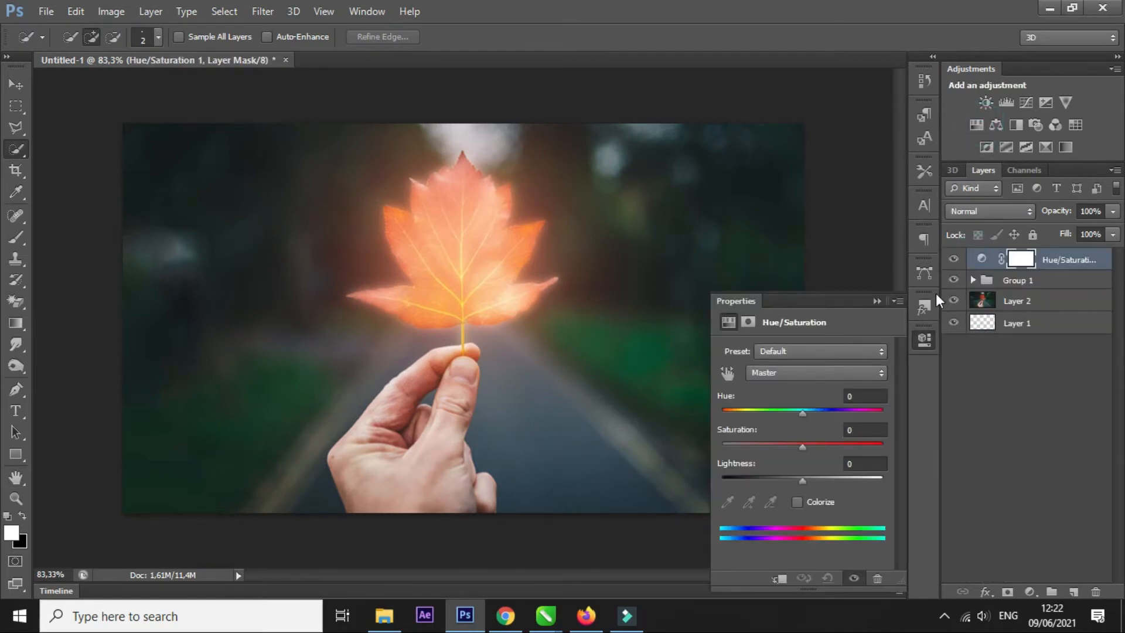
{"action": "left_click", "coordinate": [778, 580]}
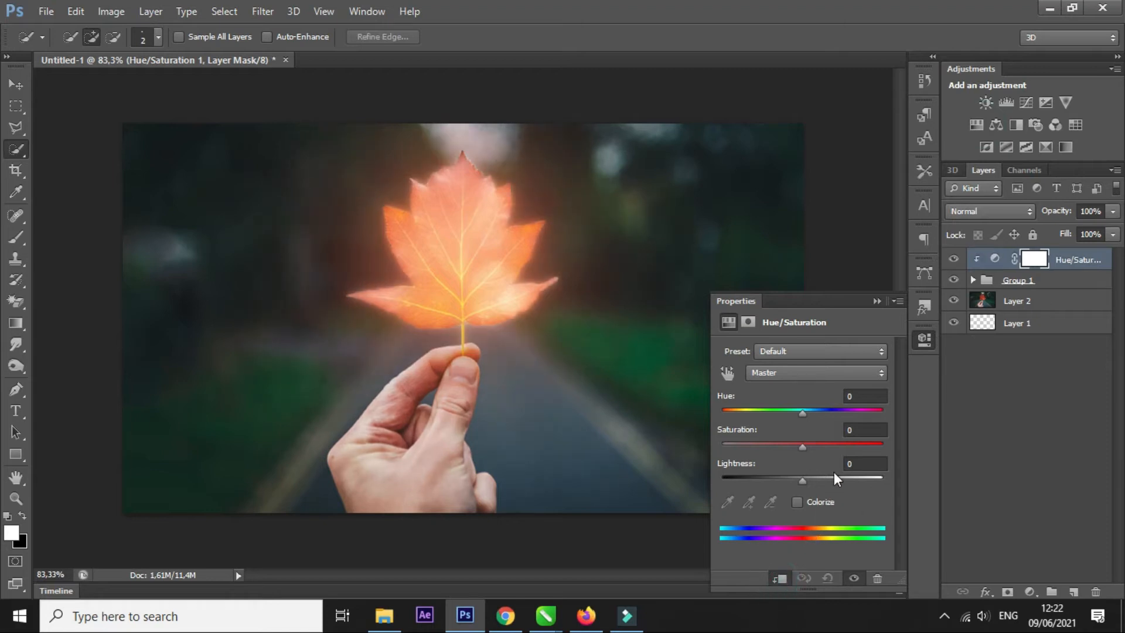
{"action": "left_click", "coordinate": [800, 500]}
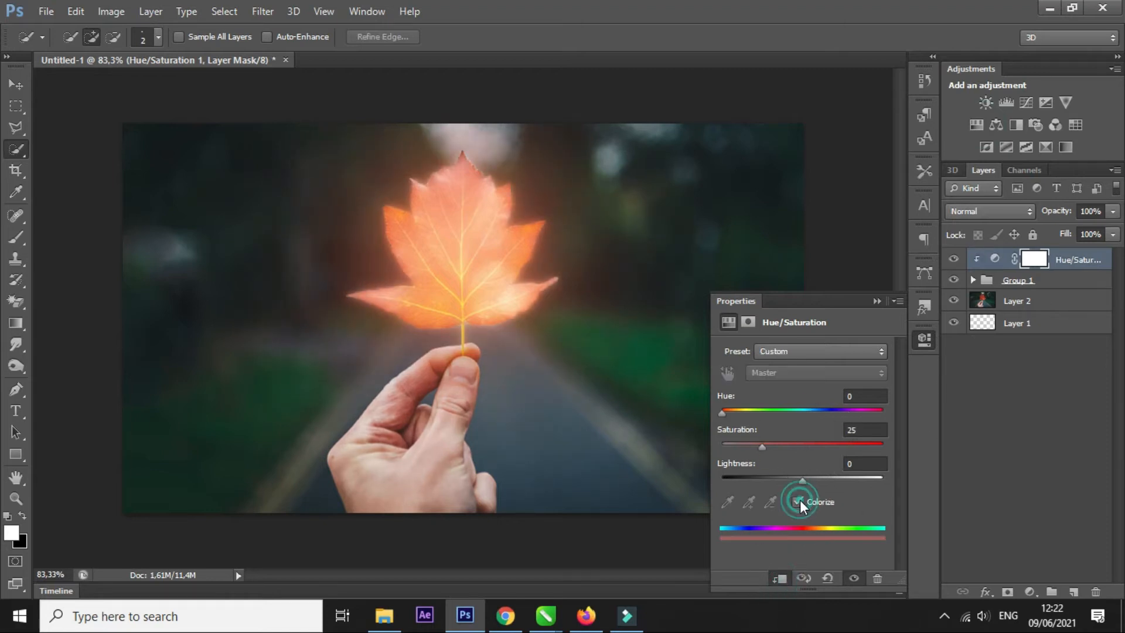
Raise the leaf glow's saturation to 77, try orange and pink hues, and settle on a cyan hue of about 184
{"action": "left_click", "coordinate": [812, 443]}
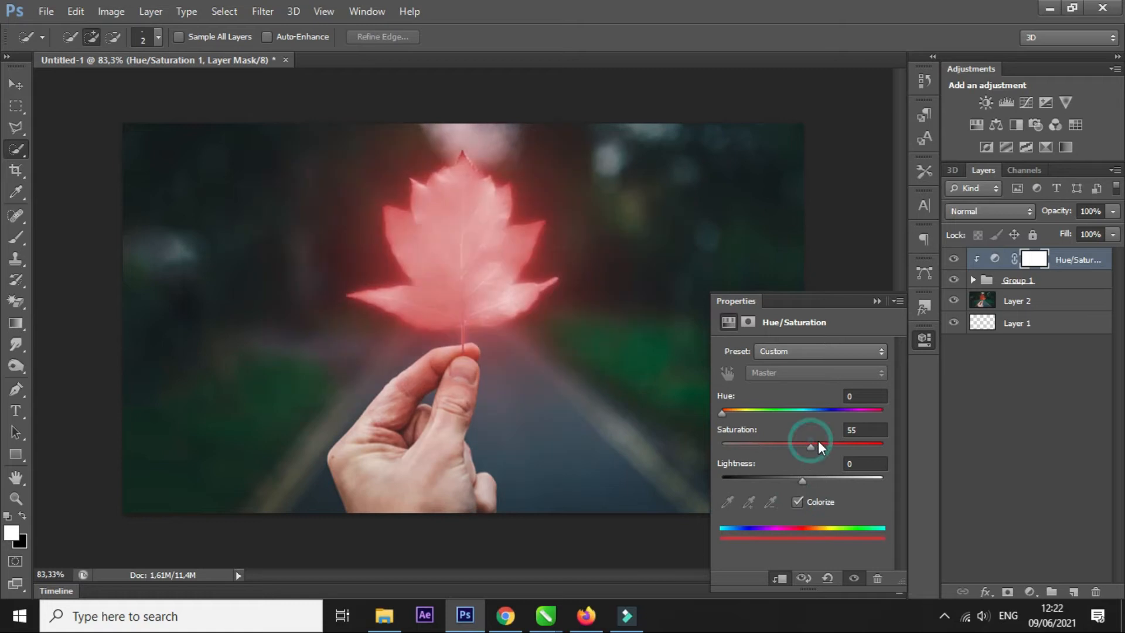
{"action": "left_click", "coordinate": [829, 443]}
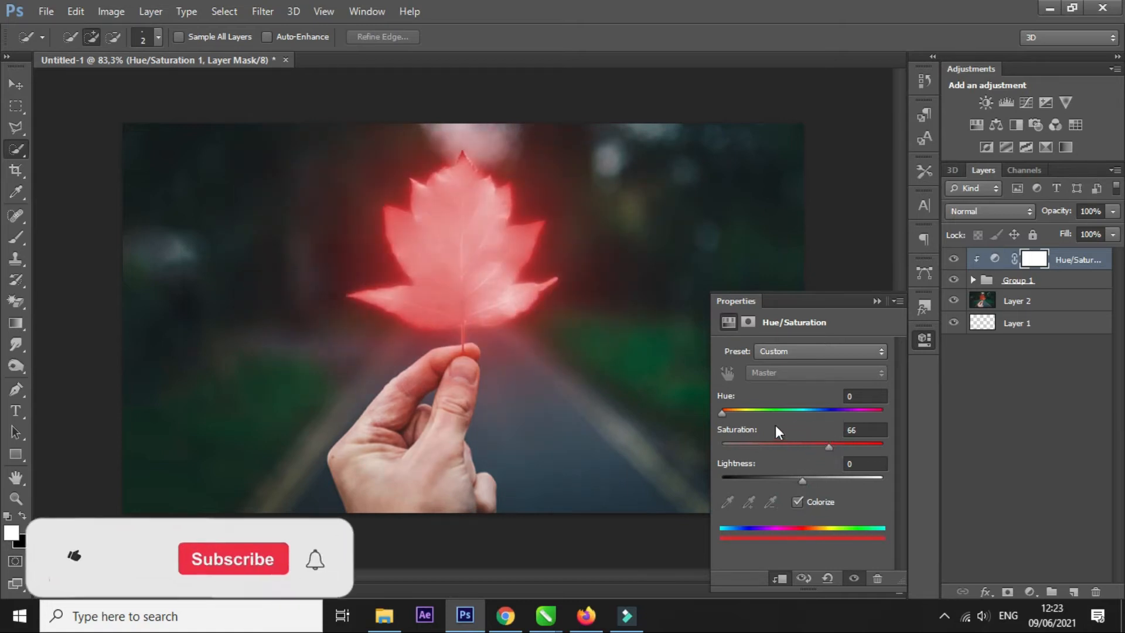
{"action": "left_click_drag", "start_coordinate": [725, 412], "coordinate": [737, 413]}
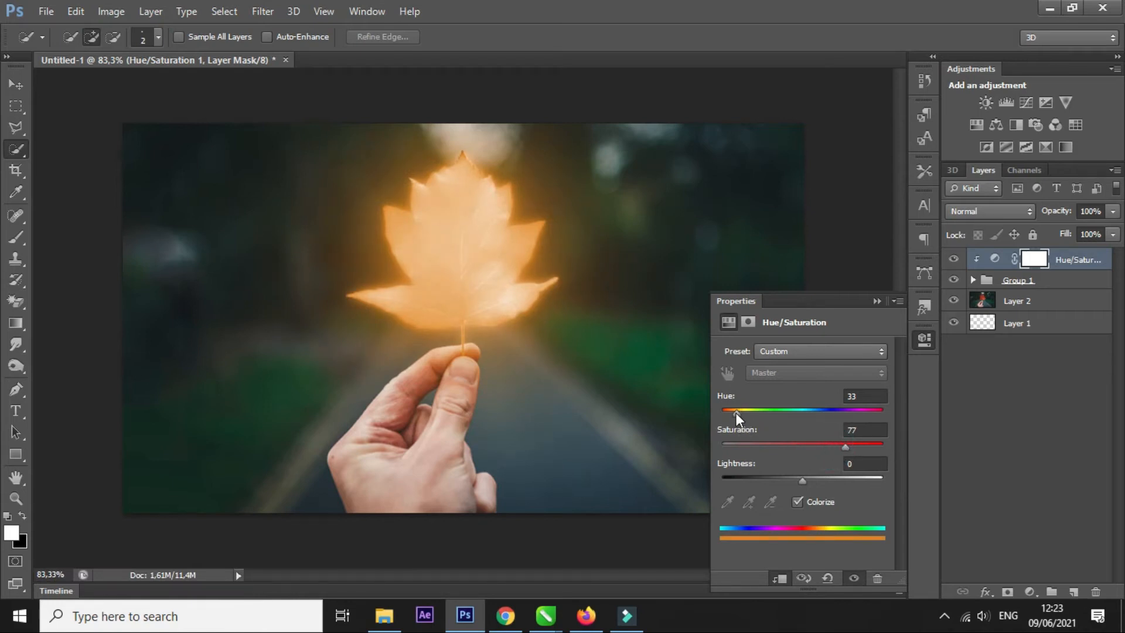
{"action": "left_click_drag", "start_coordinate": [741, 417], "coordinate": [864, 413]}
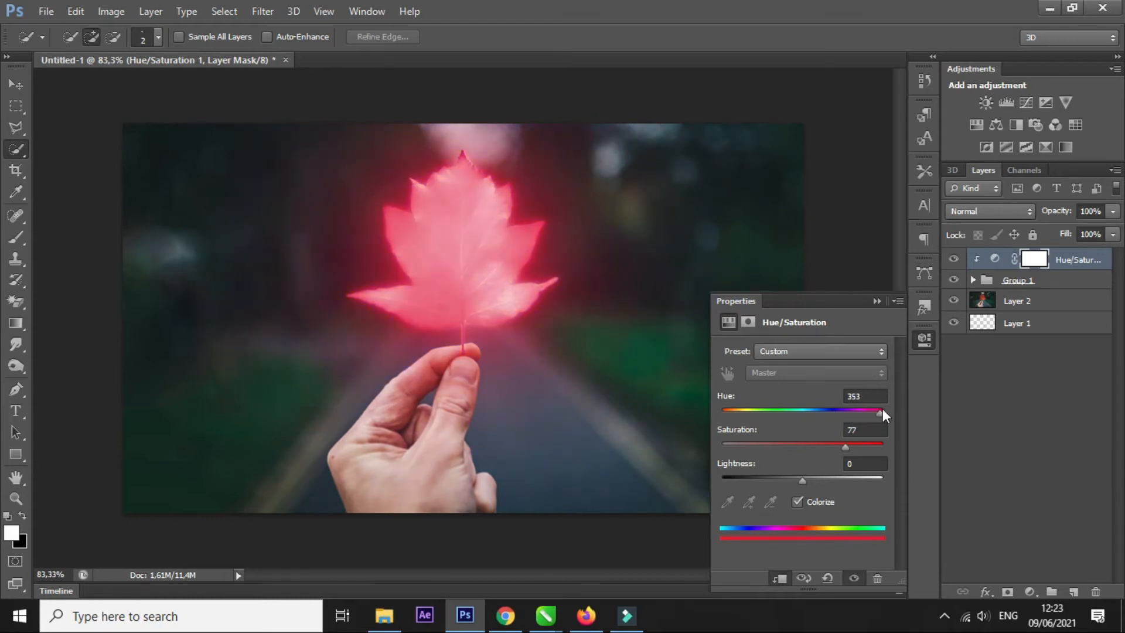
{"action": "left_click_drag", "start_coordinate": [884, 407], "coordinate": [804, 440]}
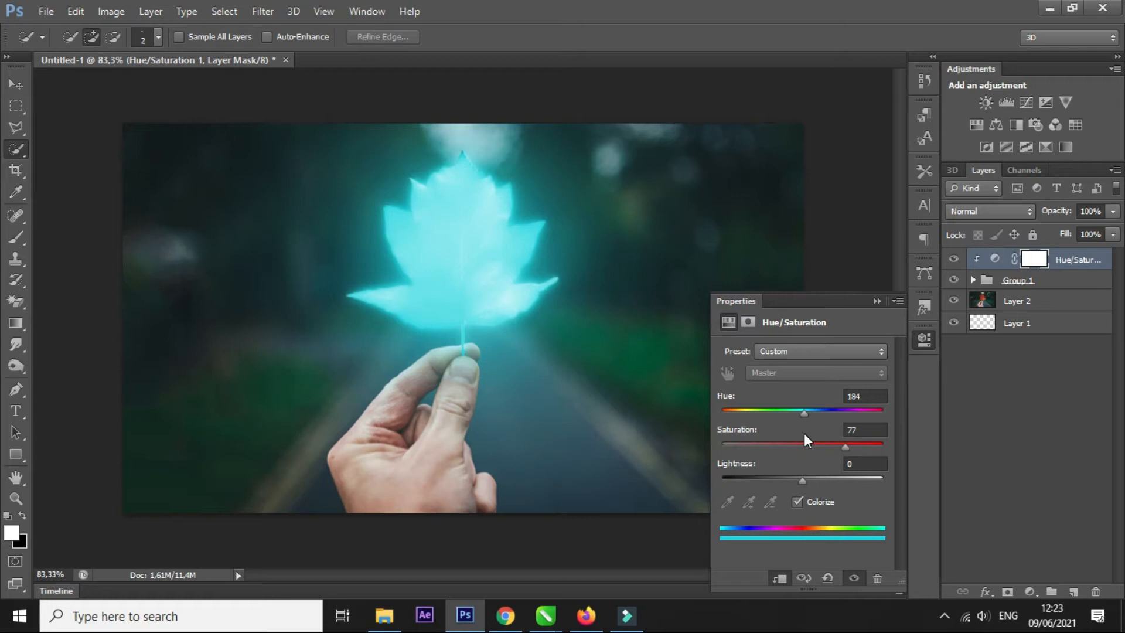
{"action": "left_click_drag", "start_coordinate": [804, 433], "coordinate": [806, 433]}
{"action": "left_click", "coordinate": [876, 301]}
Add an Exposure adjustment directly above the photo layer and lower the exposure to about -1.09
{"action": "left_click", "coordinate": [1043, 302]}
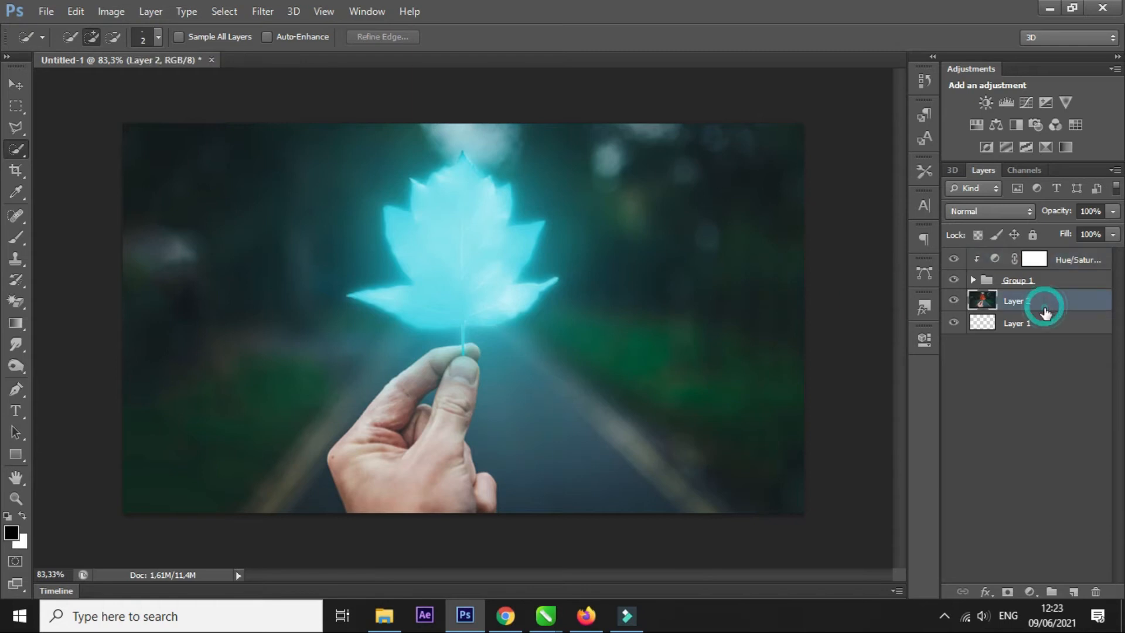
{"action": "left_click", "coordinate": [1031, 592]}
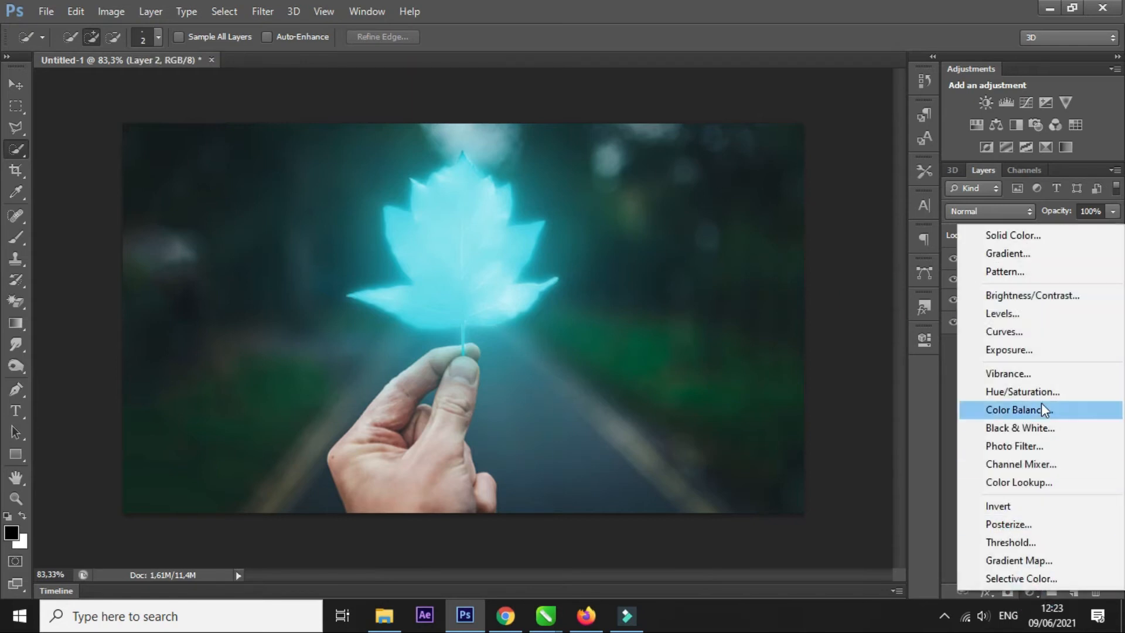
{"action": "left_click", "coordinate": [1039, 354]}
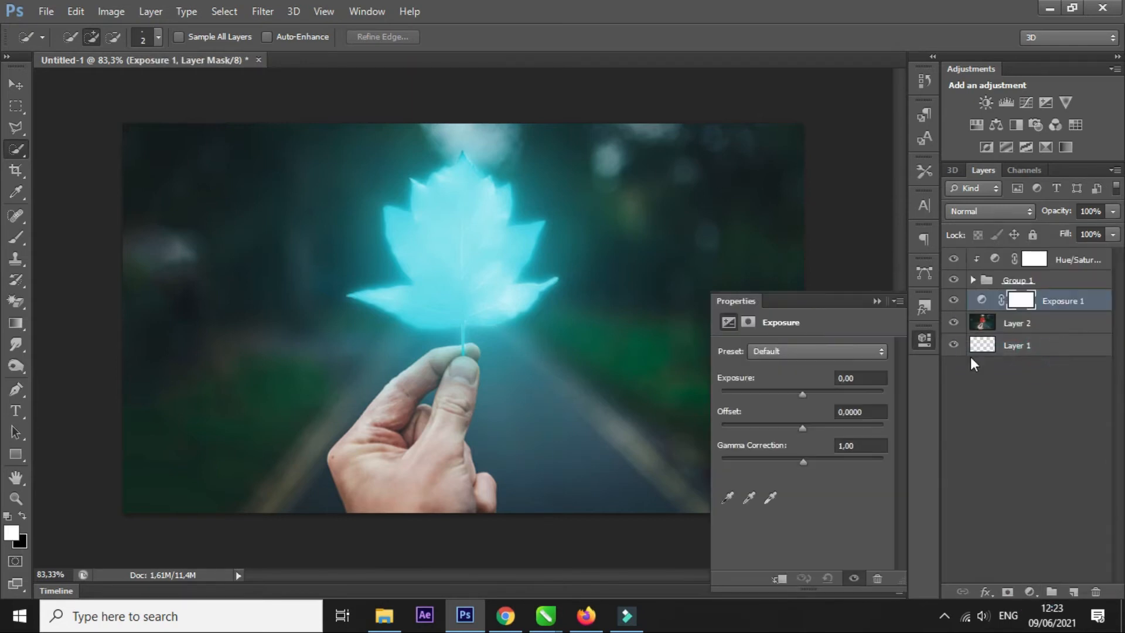
{"action": "left_click", "coordinate": [796, 392]}
{"action": "left_click", "coordinate": [789, 393]}
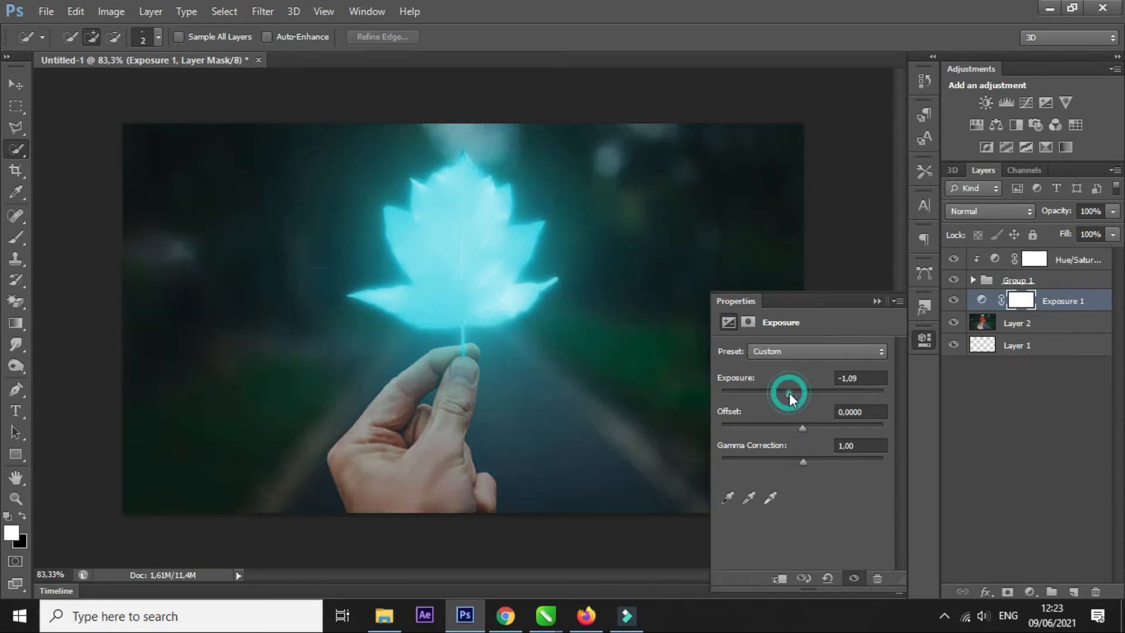
Try an exposure of -1.56 and an offset of about -0.02, and delete the Exposure adjustment
{"action": "left_click", "coordinate": [784, 392]}
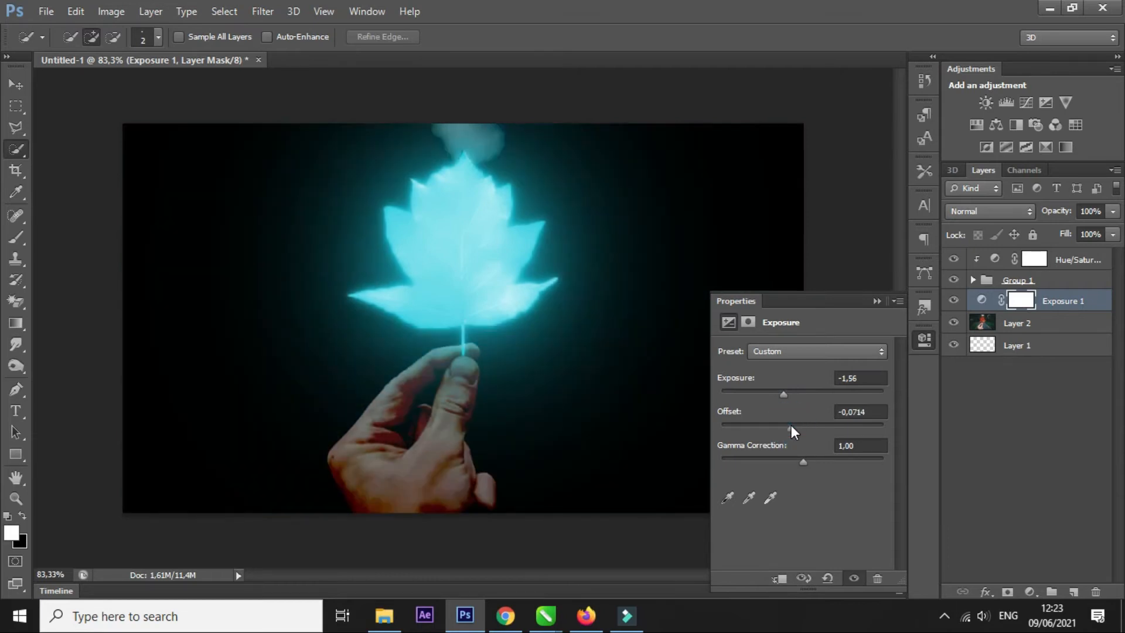
{"action": "left_click_drag", "start_coordinate": [792, 424], "coordinate": [799, 426]}
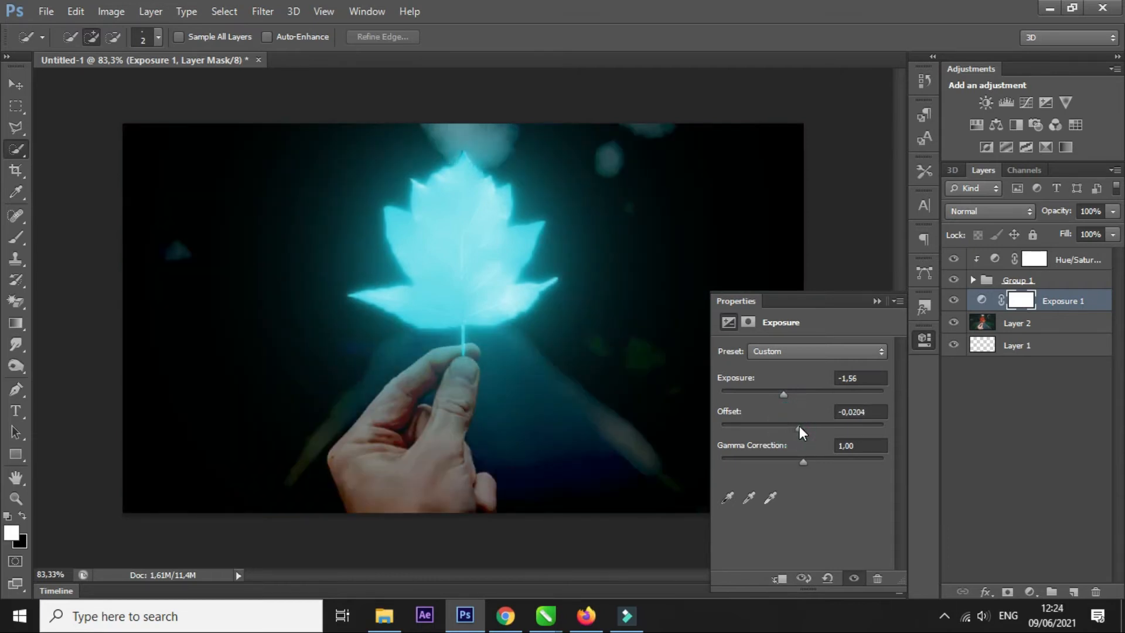
{"action": "left_click", "coordinate": [877, 578]}
{"action": "left_click", "coordinate": [534, 237]}
Add a Color Lookup adjustment directly above the photo layer using the Moonlight.3DL 3DLUT file
{"action": "left_click", "coordinate": [1030, 590]}
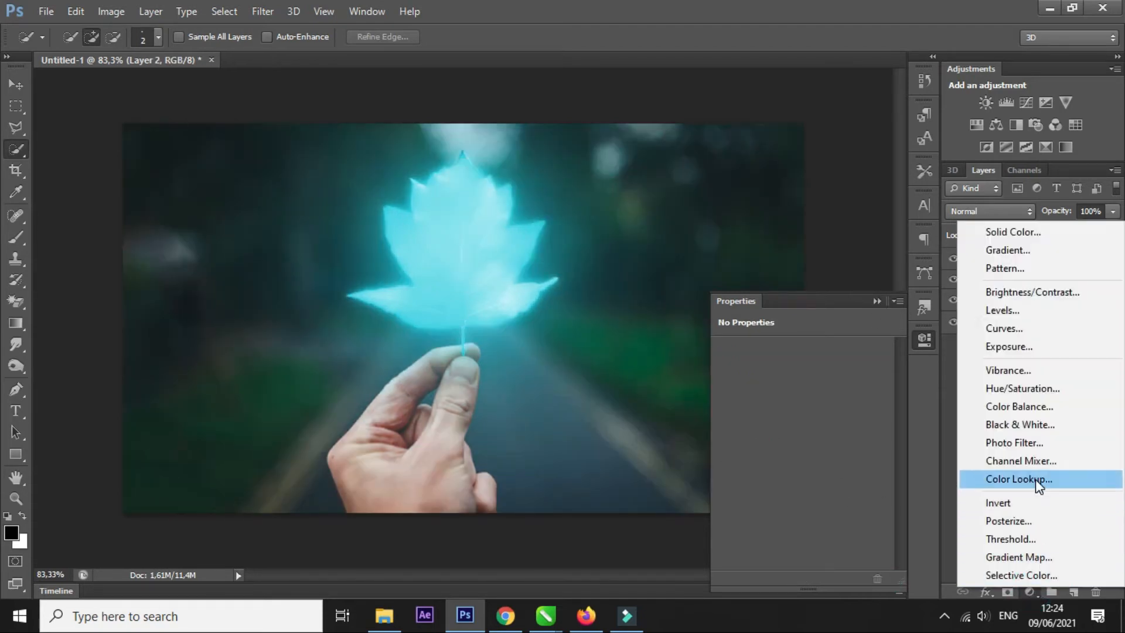
{"action": "left_click", "coordinate": [1036, 484]}
{"action": "left_click", "coordinate": [838, 354]}
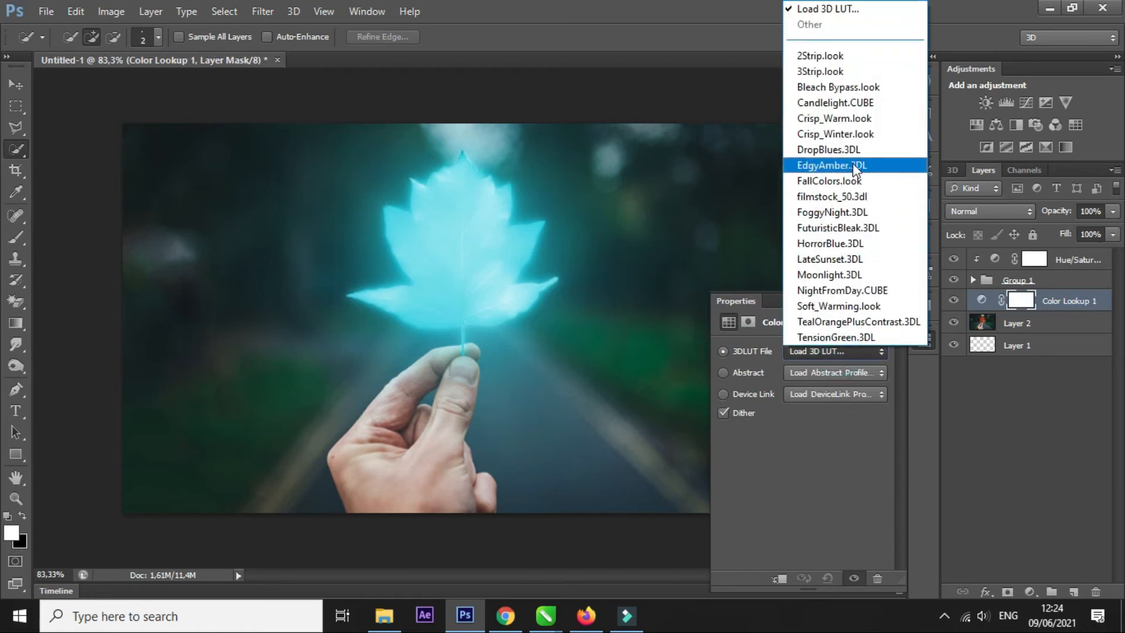
{"action": "left_click", "coordinate": [838, 274]}
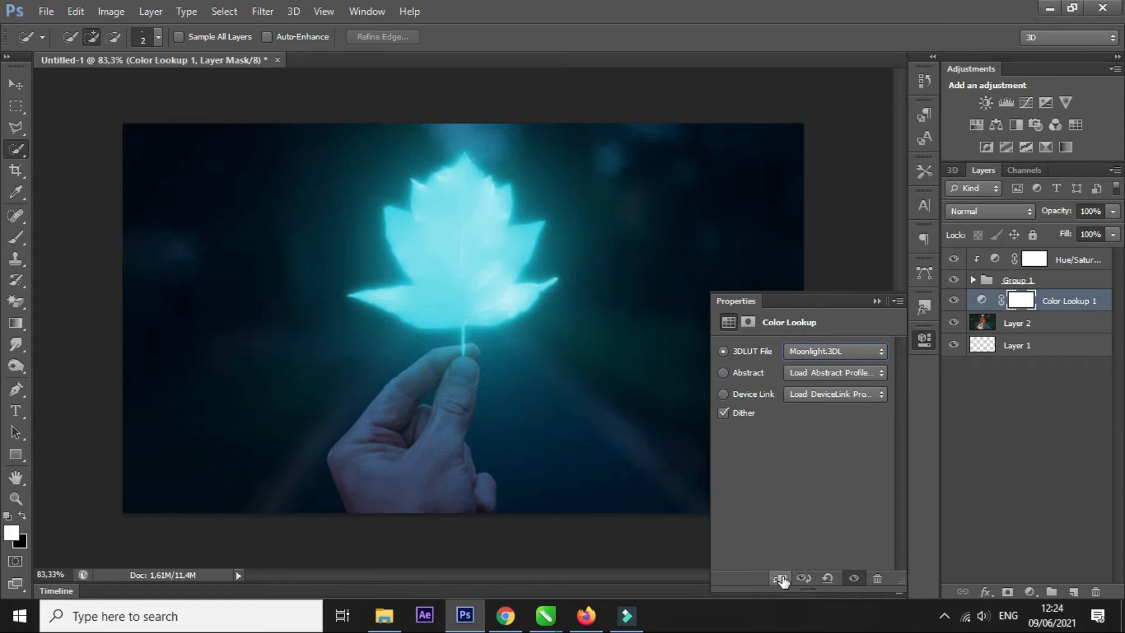
{"action": "left_click", "coordinate": [875, 300]}
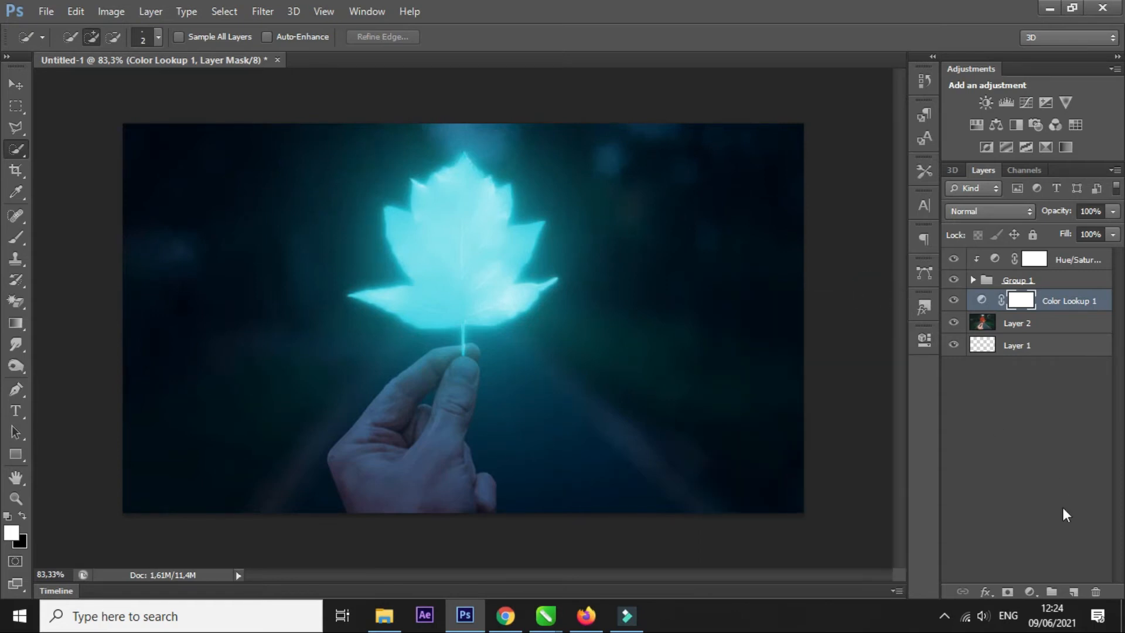
Add an Exposure adjustment above the Color Lookup, try an exposure of -0.88 and an offset of +0.0204, and reset it to defaults
{"action": "left_click", "coordinate": [1032, 592]}
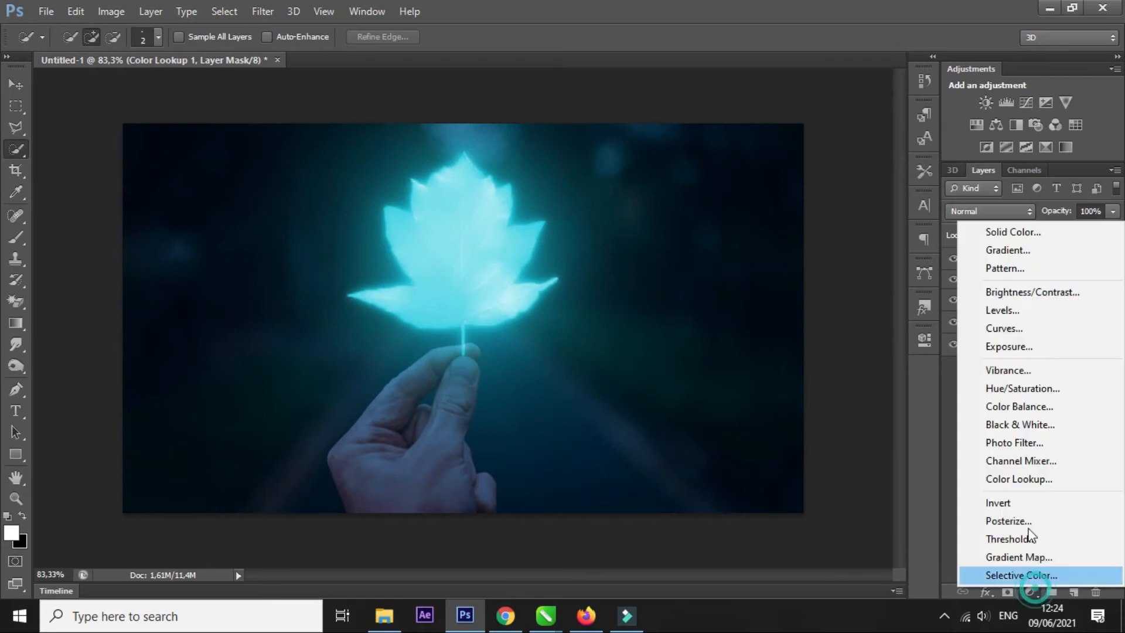
{"action": "left_click", "coordinate": [1013, 352]}
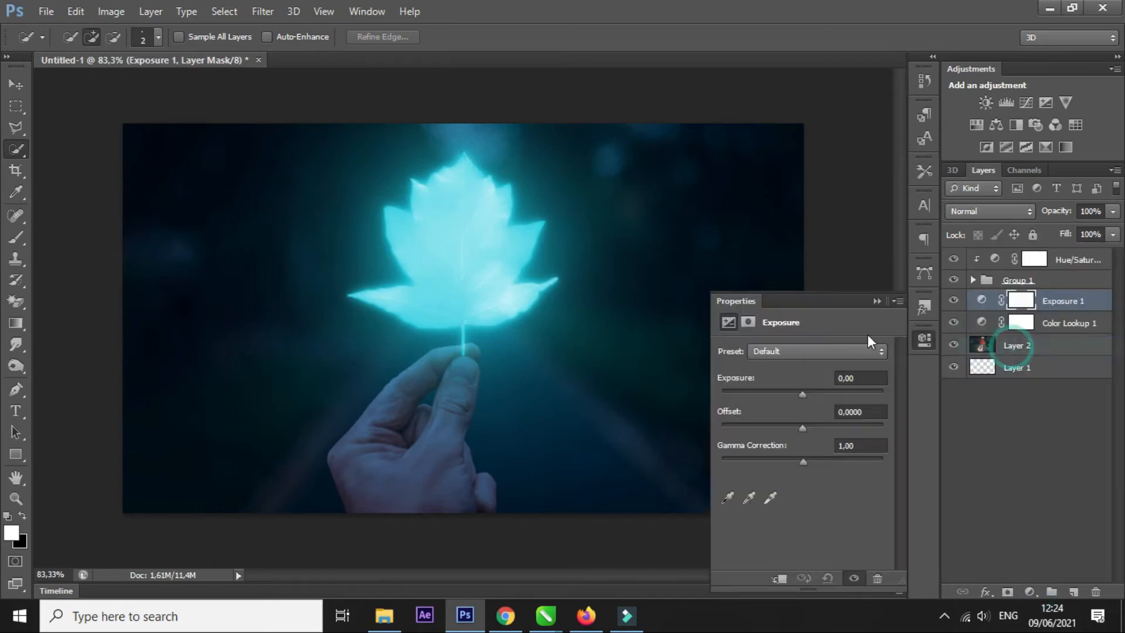
{"action": "left_click", "coordinate": [796, 392]}
{"action": "left_click_drag", "start_coordinate": [798, 395], "coordinate": [792, 396]}
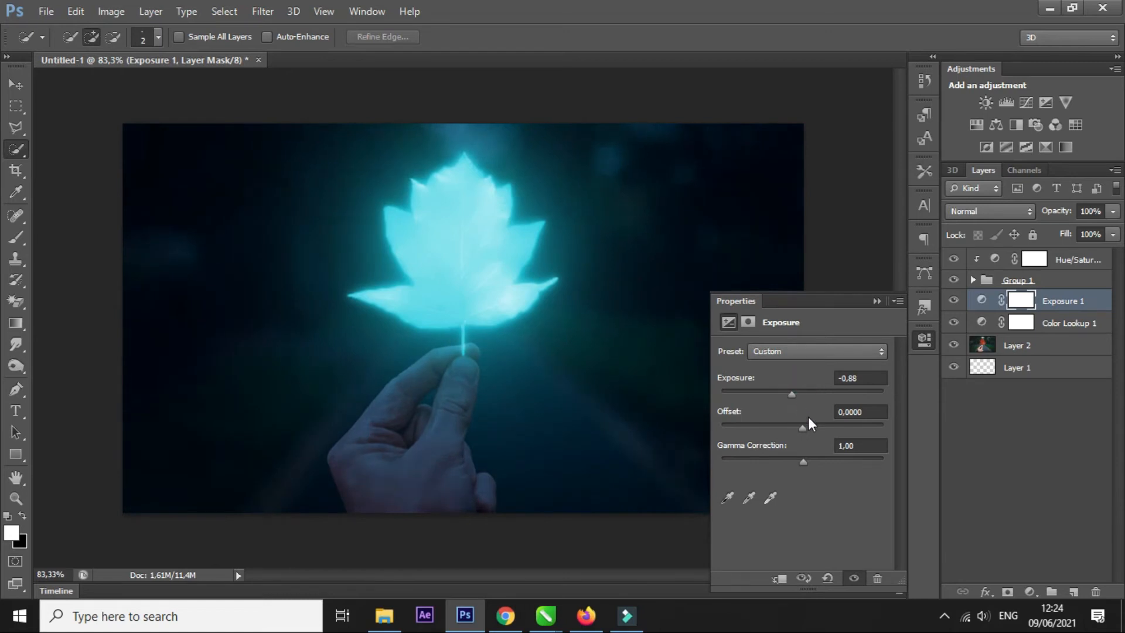
{"action": "left_click_drag", "start_coordinate": [800, 428], "coordinate": [807, 427]}
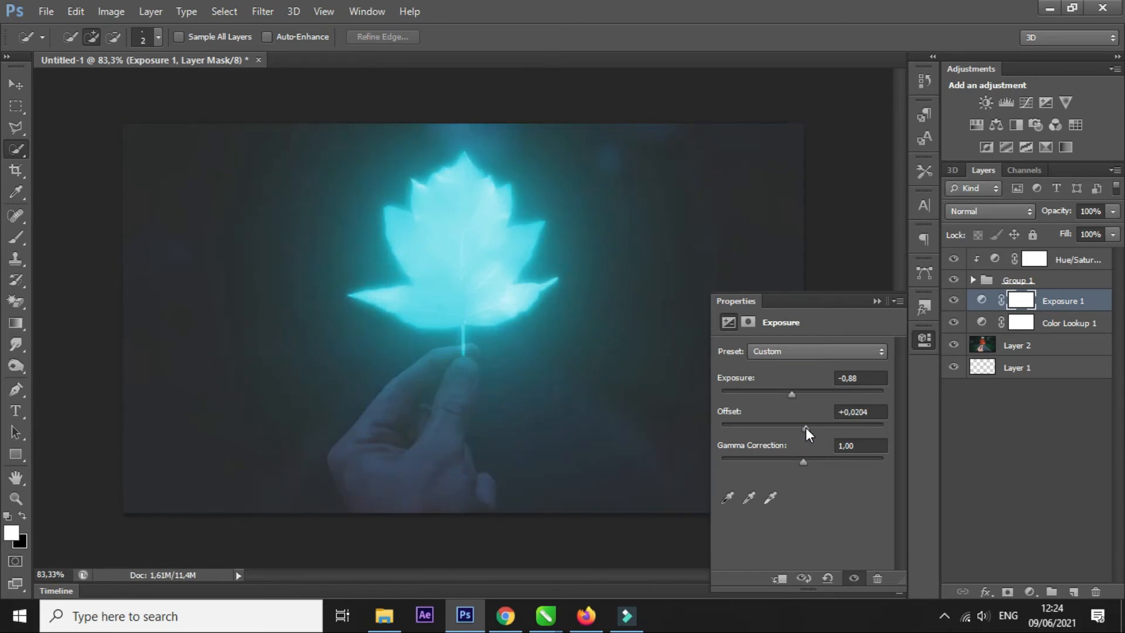
{"action": "left_click", "coordinate": [826, 579]}
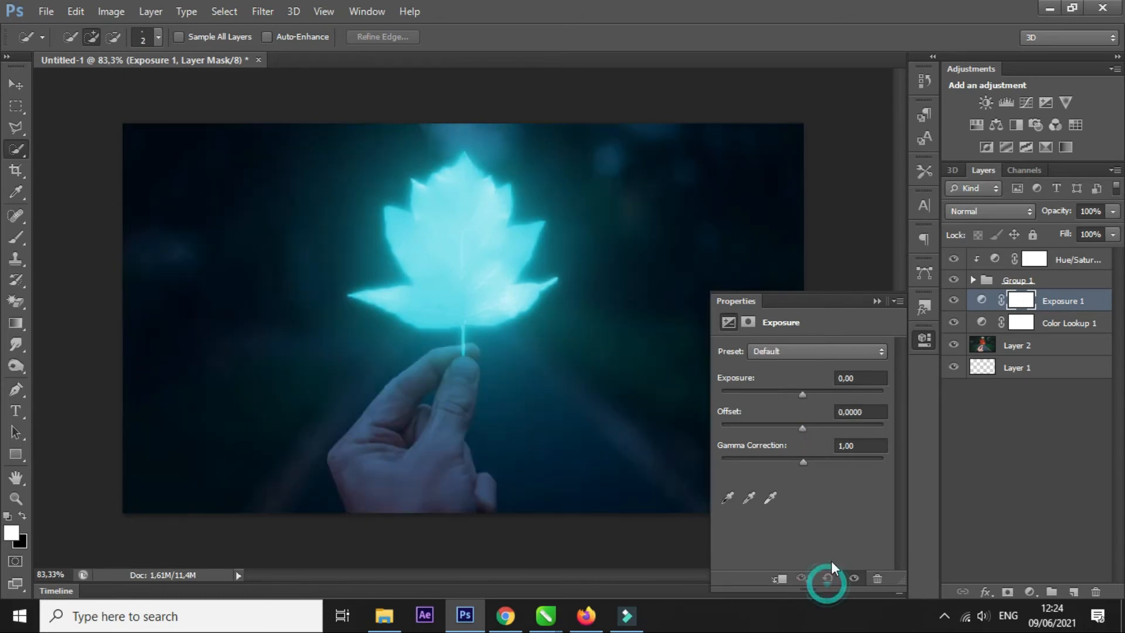
Set the Exposure adjustment to an exposure of about -0.61 and a gamma correction of about 0.81
{"action": "left_click_drag", "start_coordinate": [800, 394], "coordinate": [798, 393]}
{"action": "left_click_drag", "start_coordinate": [801, 462], "coordinate": [812, 463]}
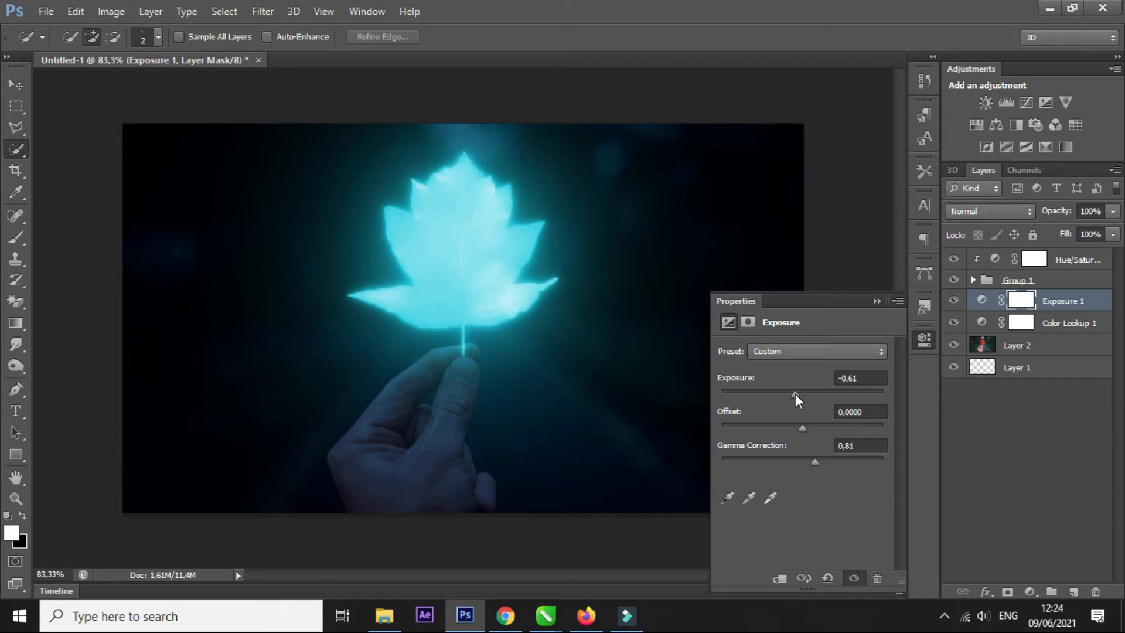
{"action": "left_click", "coordinate": [877, 303]}
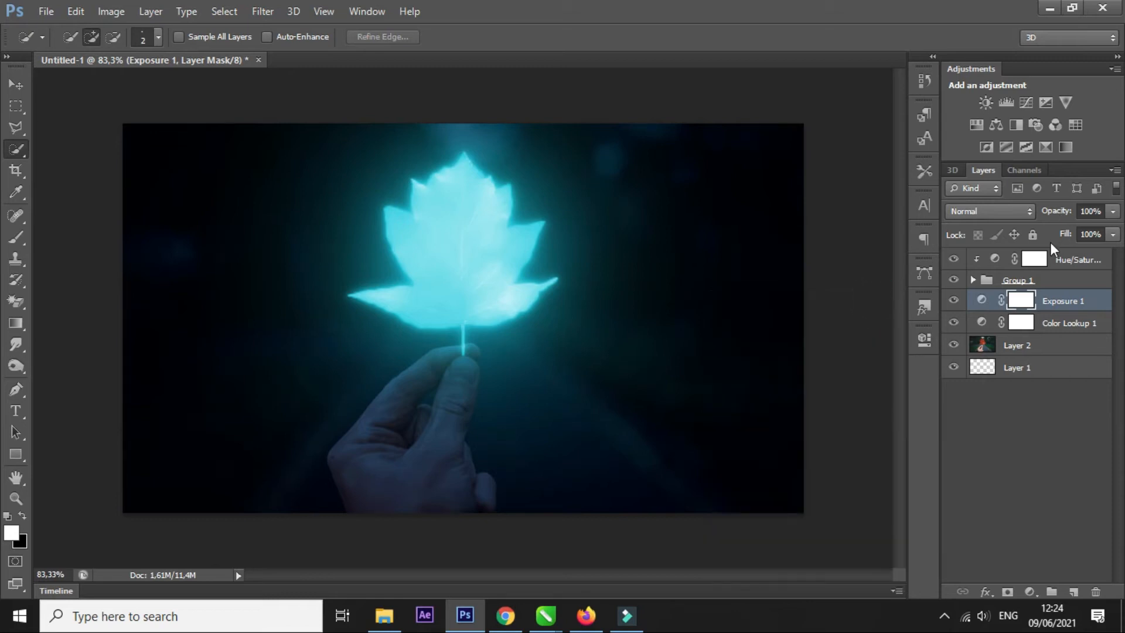
Copy the leaf's Hue/Saturation adjustment to between the leaf group and the Exposure layer, and invert the copy's mask to black
{"action": "left_click", "coordinate": [1046, 259]}
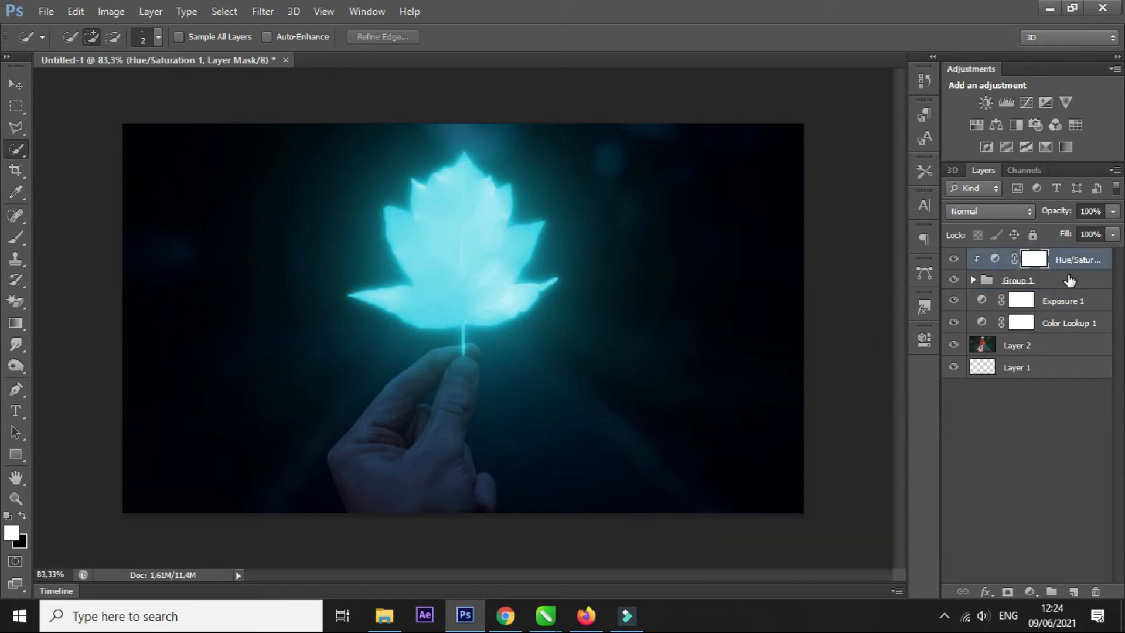
{"action": "key", "text": "ctrl+j"}
{"action": "left_click_drag", "start_coordinate": [1057, 261], "coordinate": [1071, 305]}
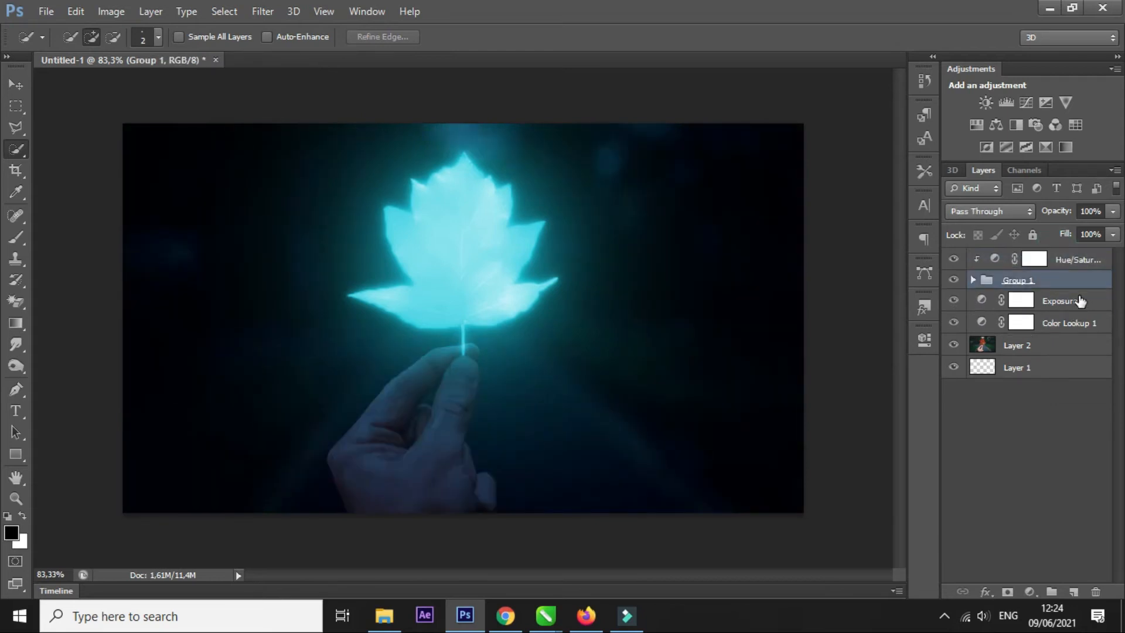
{"action": "key", "text": "ctrl+z"}
{"action": "left_click_drag", "start_coordinate": [1082, 258], "coordinate": [1087, 320]}
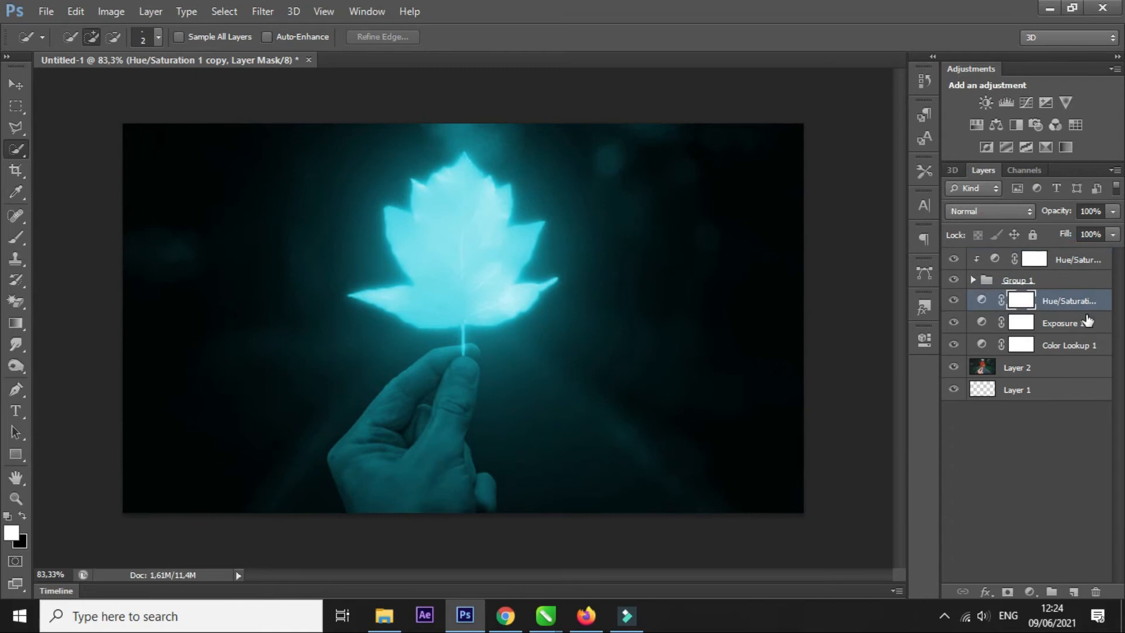
{"action": "left_click", "coordinate": [1025, 303]}
{"action": "key", "text": "ctrl+i"}
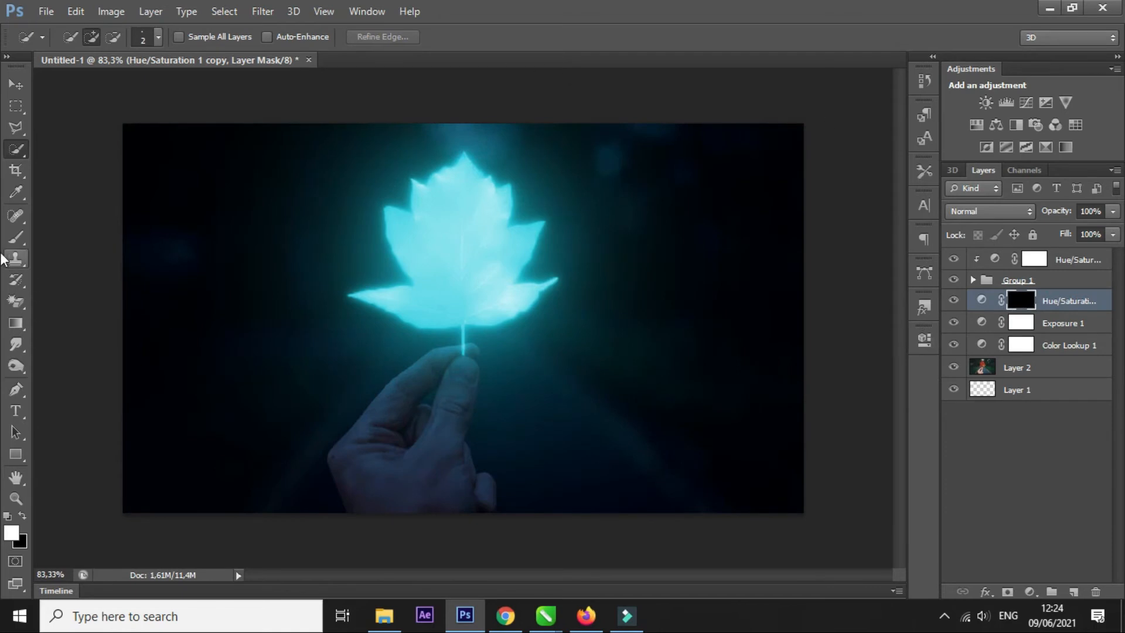
Paint white over the hand and the area around it on the copied Hue/Saturation mask with a 175-pixel brush, and deselect the layer
{"action": "left_click", "coordinate": [16, 237]}
{"action": "key", "text": "bracketleft"}
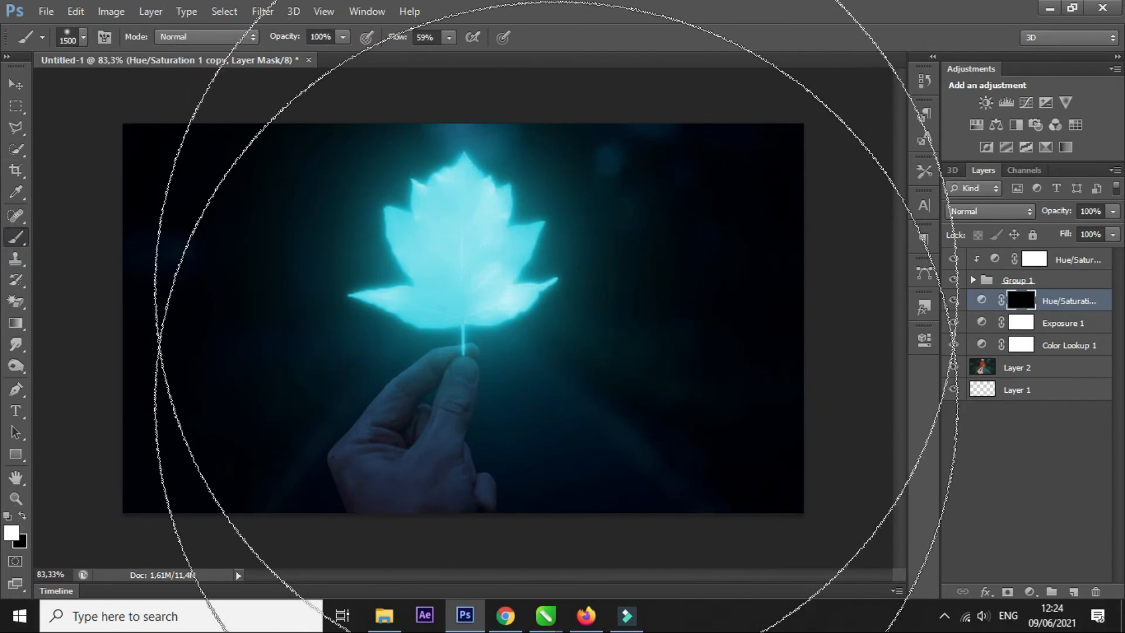
{"action": "key", "text": "bracketleft"}
{"action": "key", "text": "bracketleft"}
{"action": "key", "text": "bracketleft"}
{"action": "key", "text": "bracketleft"}
{"action": "key", "text": "bracketleft"}
{"action": "key", "text": "bracketleft"}
{"action": "key", "text": "bracketleft"}
{"action": "key", "text": "bracketleft"}
{"action": "key", "text": "bracketleft"}
{"action": "key", "text": "bracketleft"}
{"action": "key", "text": "bracketleft"}
{"action": "key", "text": "bracketleft"}
{"action": "key", "text": "bracketleft"}
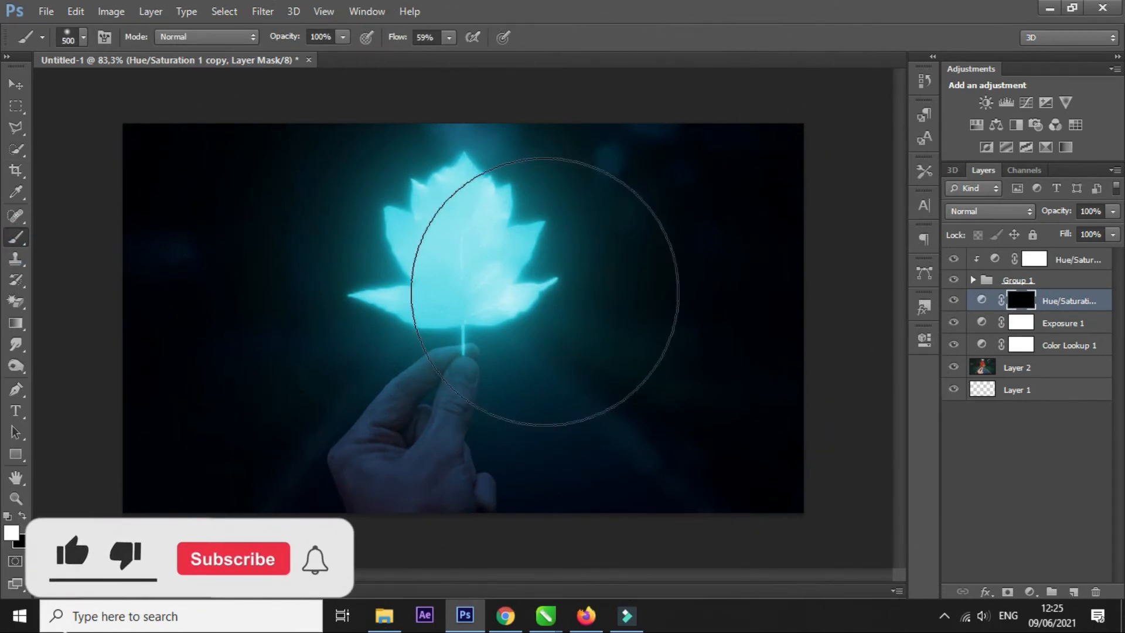
{"action": "key", "text": "bracketleft"}
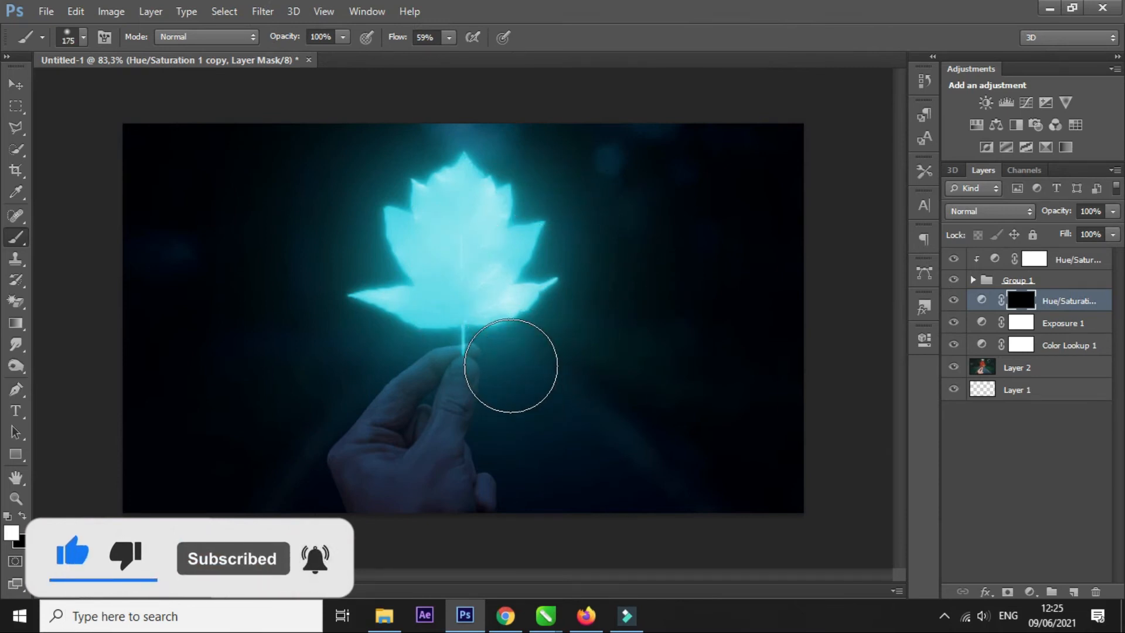
{"action": "mouse_move", "coordinate": [515, 364]}
{"action": "left_mouse_down"}
{"action": "mouse_move", "coordinate": [476, 455]}
{"action": "mouse_move", "coordinate": [477, 490]}
{"action": "left_mouse_up"}
{"action": "mouse_move", "coordinate": [484, 341]}
{"action": "left_mouse_down"}
{"action": "mouse_move", "coordinate": [326, 495]}
{"action": "mouse_move", "coordinate": [404, 470]}
{"action": "mouse_move", "coordinate": [263, 470]}
{"action": "mouse_move", "coordinate": [404, 477]}
{"action": "mouse_move", "coordinate": [406, 461]}
{"action": "mouse_move", "coordinate": [472, 547]}
{"action": "left_mouse_up"}
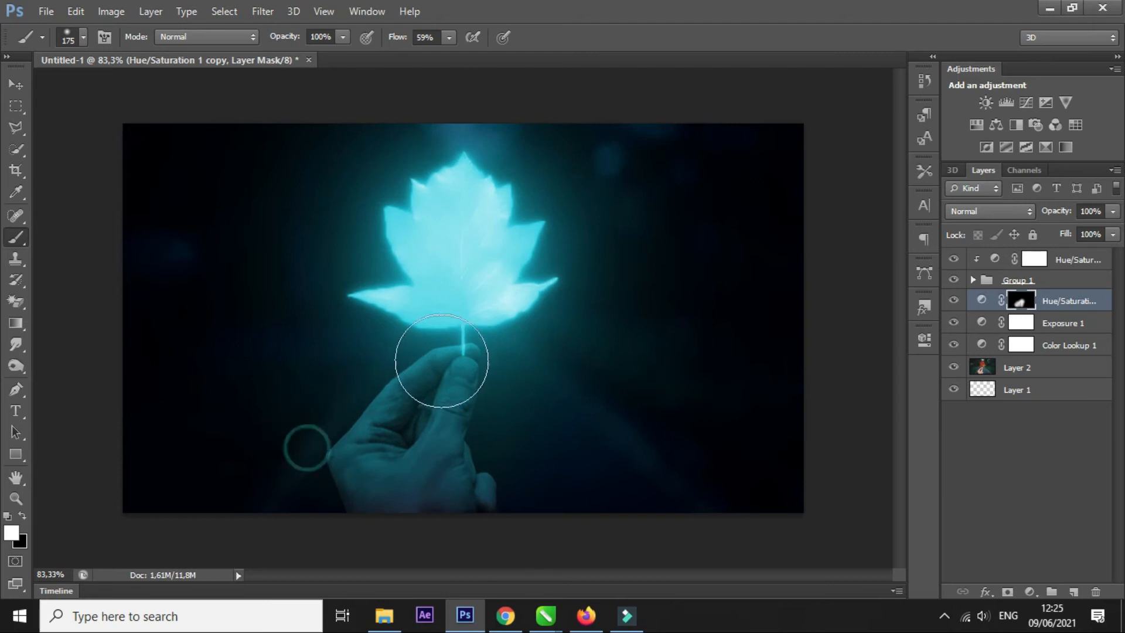
{"action": "left_click", "coordinate": [16, 84]}
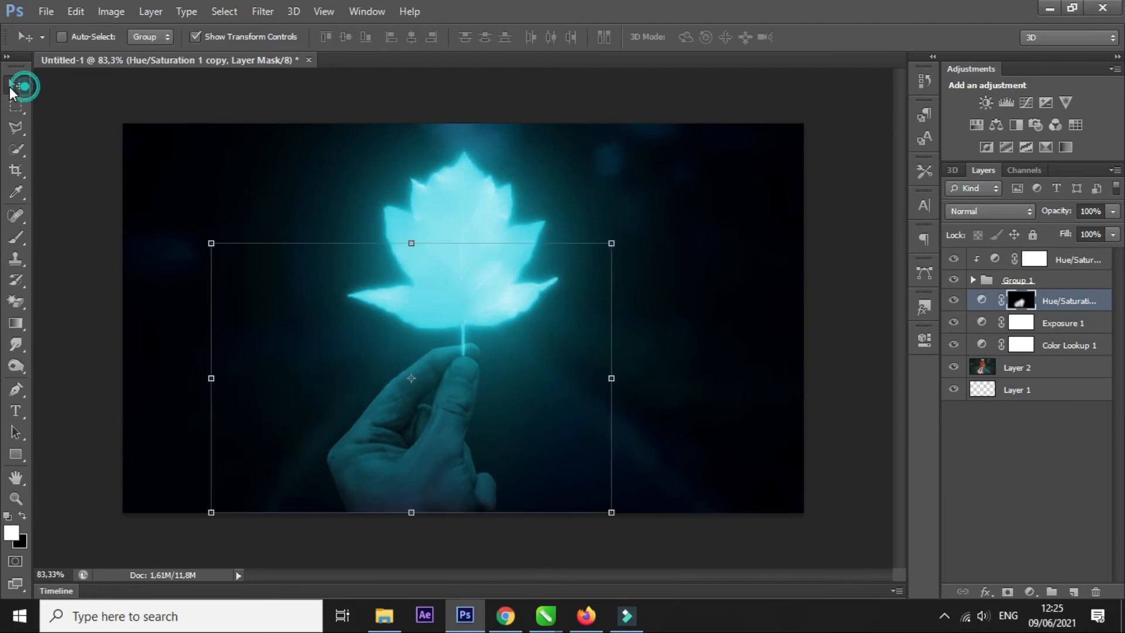
{"action": "left_click", "coordinate": [1029, 511]}
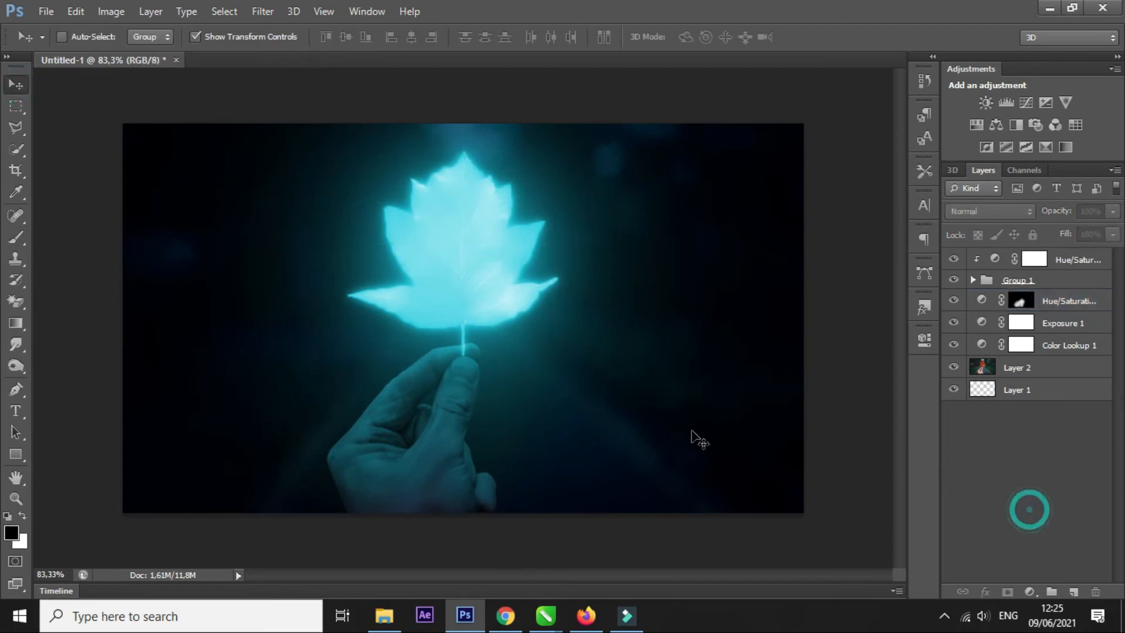
Examine the glowing leaf and the tinted hand up close and in the whole picture
{"action": "scroll", "coordinate": [476, 331], "scroll_direction": "up", "scroll_amount": 5}
{"action": "scroll", "coordinate": [475, 328], "scroll_direction": "down", "scroll_amount": 5}
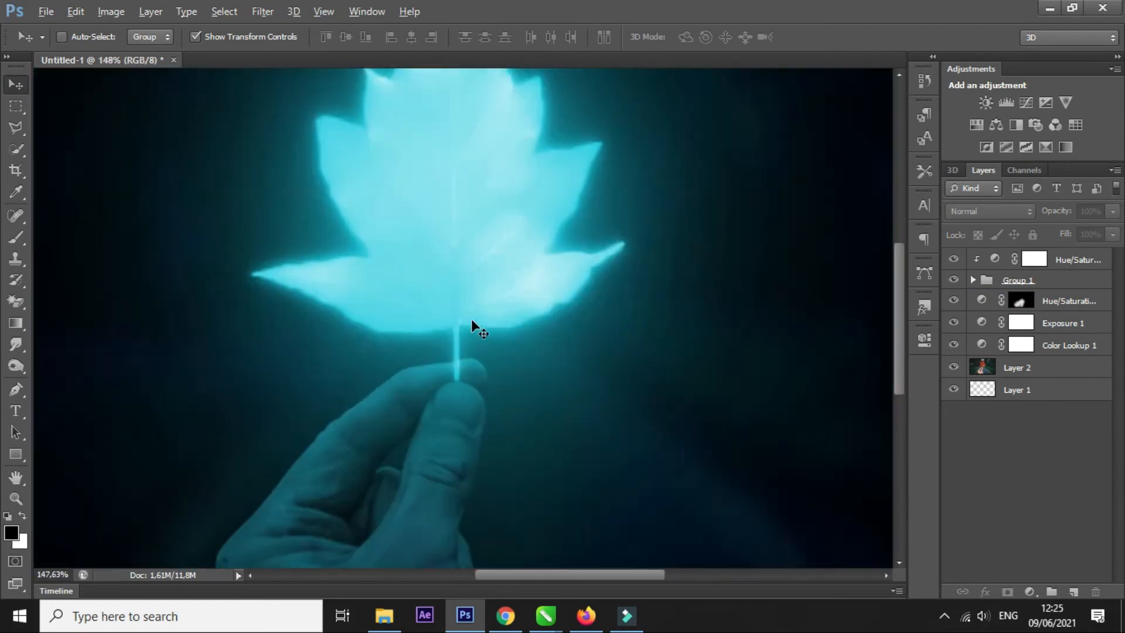
{"action": "scroll", "coordinate": [244, 477], "scroll_direction": "up", "scroll_amount": 4}
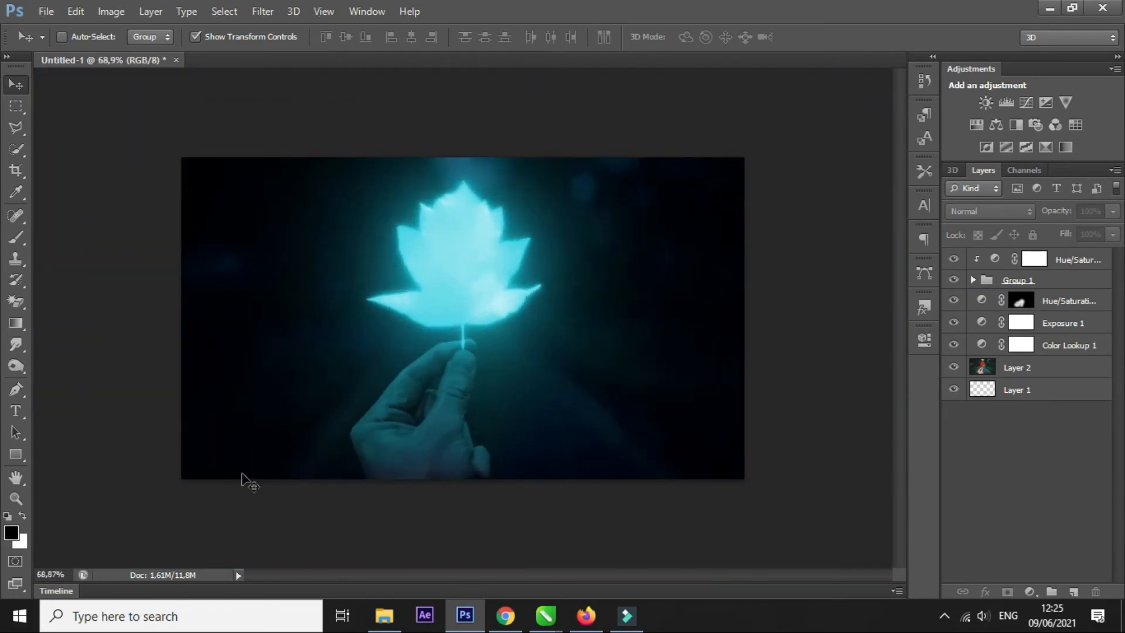
{"action": "scroll", "coordinate": [216, 447], "scroll_direction": "down", "scroll_amount": 2}
{"action": "scroll", "coordinate": [199, 486], "scroll_direction": "up", "scroll_amount": 3}
{"action": "scroll", "coordinate": [182, 498], "scroll_direction": "down", "scroll_amount": 2}
{"action": "scroll", "coordinate": [186, 526], "scroll_direction": "up", "scroll_amount": 2}
{"action": "scroll", "coordinate": [237, 441], "scroll_direction": "down", "scroll_amount": 2}
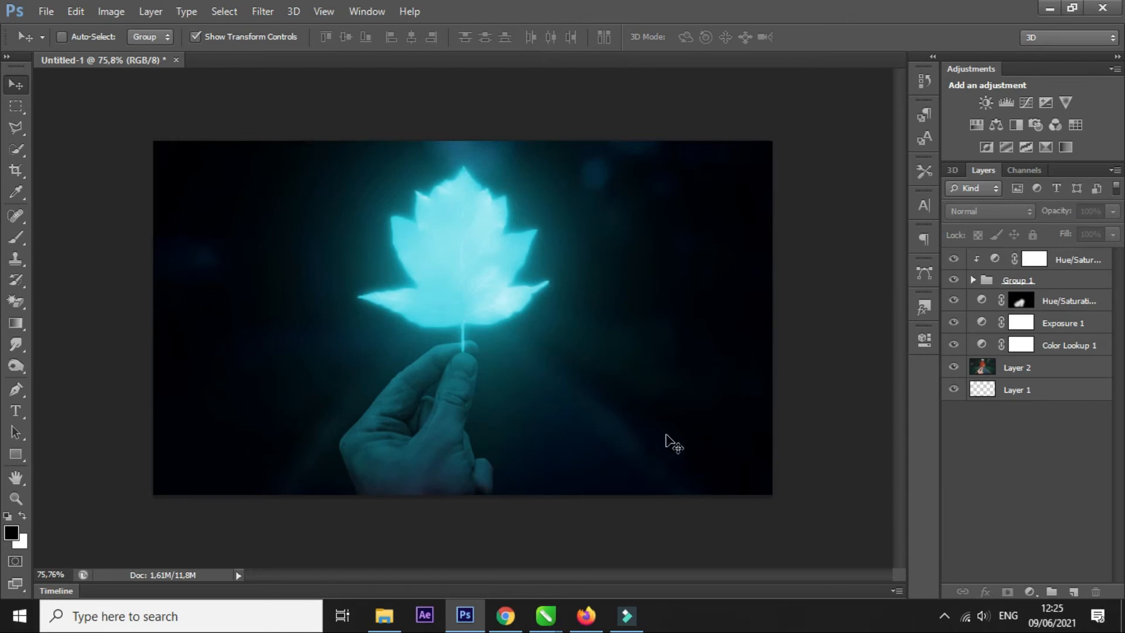
Stamp all visible layers into a new top layer and start an Iris Blur on it
{"action": "key", "text": "ctrl+alt+shift+e"}
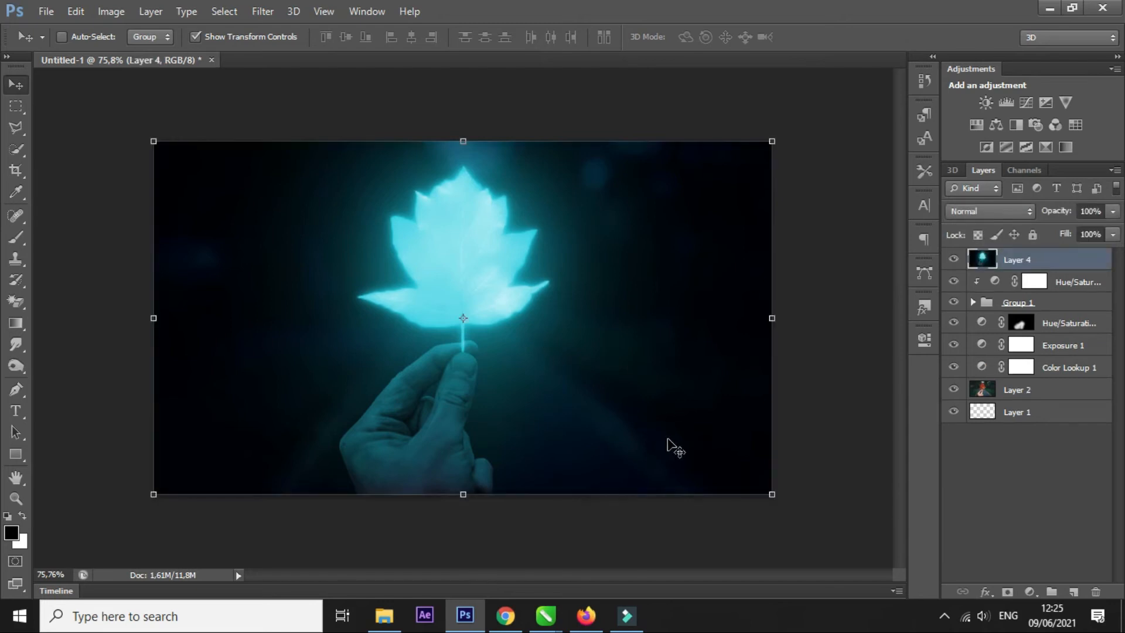
{"action": "left_click", "coordinate": [1051, 253]}
{"action": "left_click", "coordinate": [262, 11]}
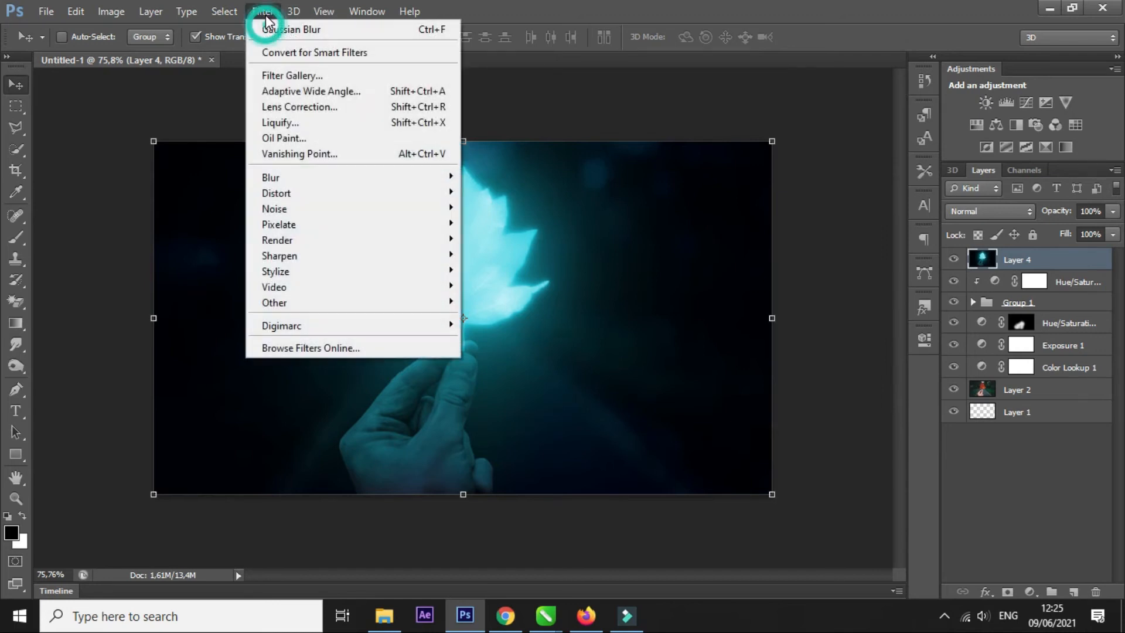
{"action": "mouse_move", "coordinate": [304, 177]}
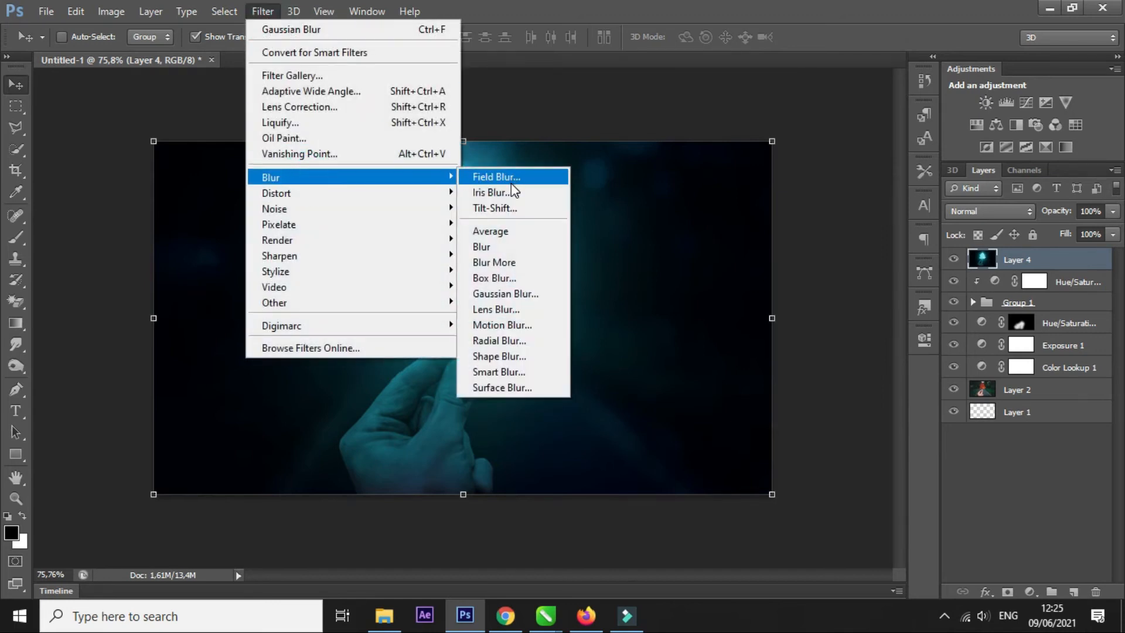
{"action": "left_click", "coordinate": [513, 192]}
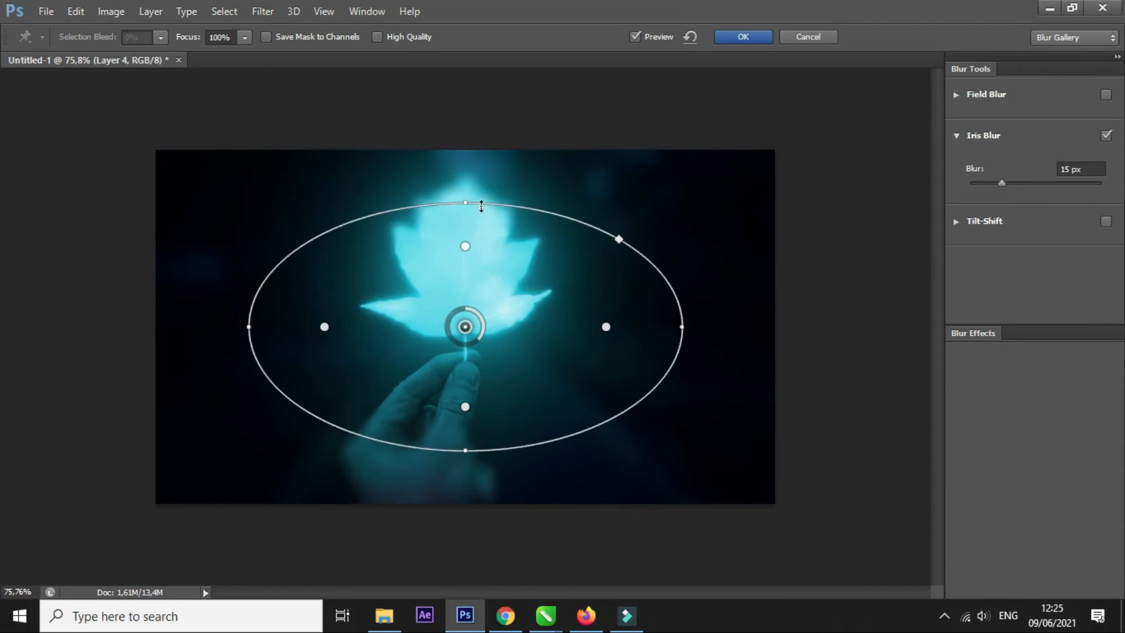
Shift the iris ellipse up over the leaf, enlarge it and its sharp zone, and set the blur to 8 px
{"action": "left_click_drag", "start_coordinate": [481, 200], "coordinate": [482, 183]}
{"action": "left_click_drag", "start_coordinate": [497, 298], "coordinate": [495, 280]}
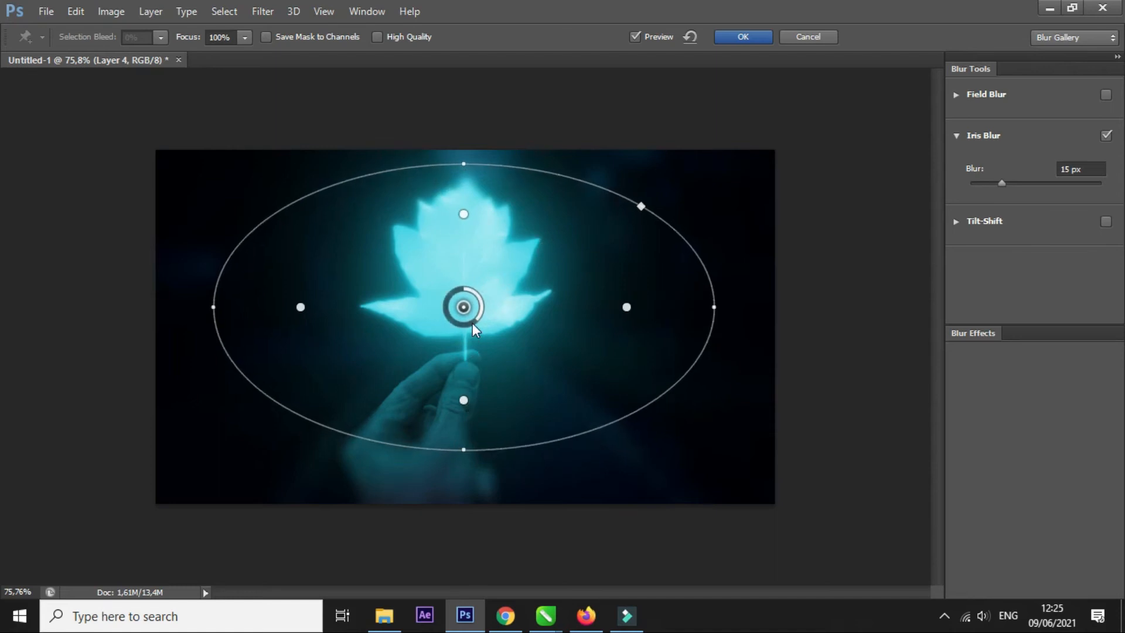
{"action": "left_click_drag", "start_coordinate": [477, 319], "coordinate": [479, 307]}
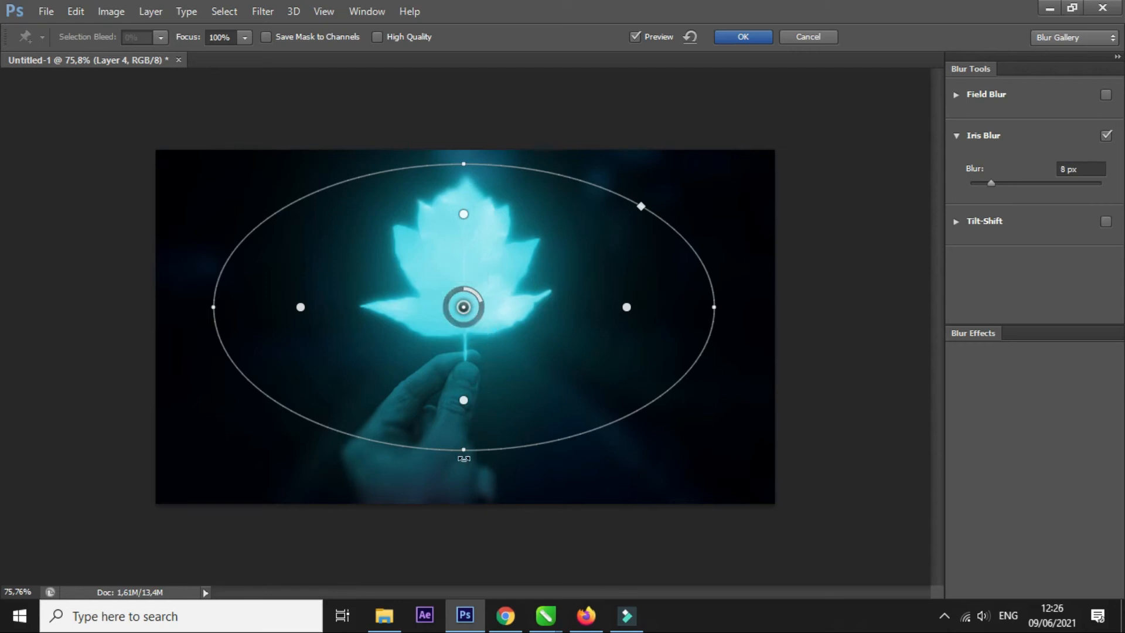
{"action": "left_click_drag", "start_coordinate": [464, 450], "coordinate": [464, 464]}
{"action": "mouse_move", "coordinate": [300, 307]}
{"action": "left_mouse_down"}
{"action": "mouse_move", "coordinate": [311, 309]}
{"action": "mouse_move", "coordinate": [285, 308]}
{"action": "left_mouse_up"}
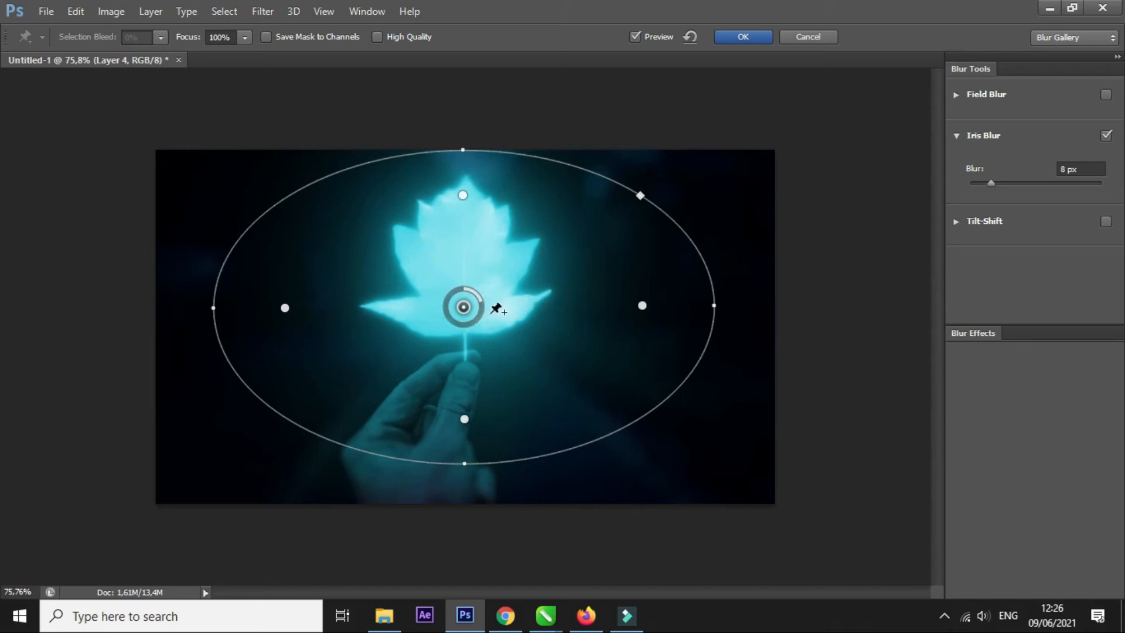
Add a second iris over the leaf, widen it into a horizontal ellipse and centre it on the leaf
{"action": "left_click", "coordinate": [479, 274]}
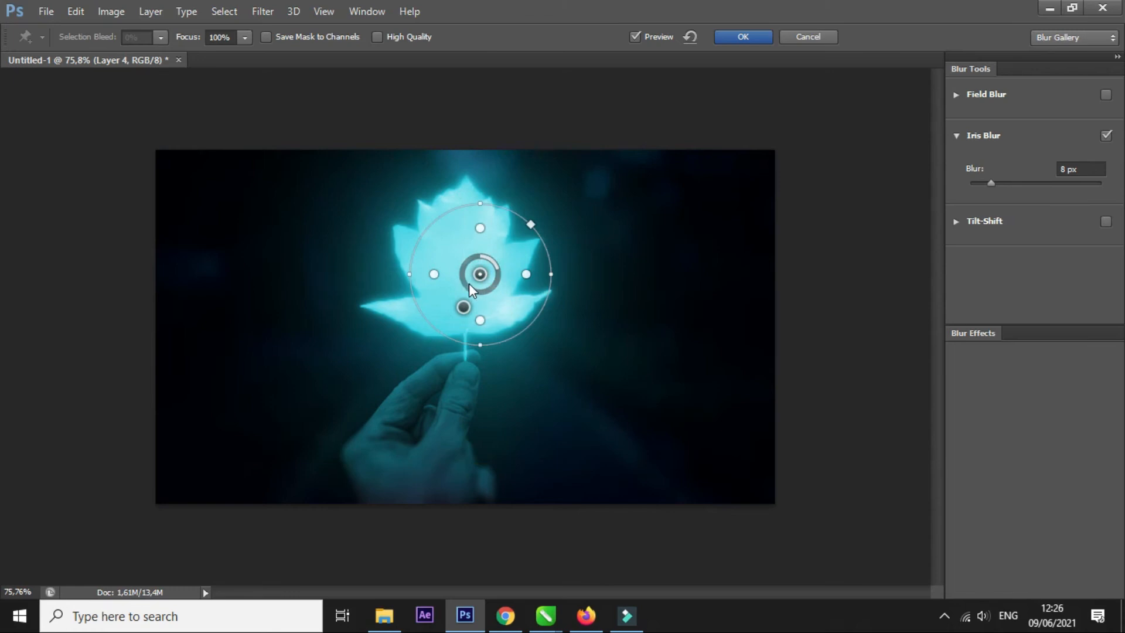
{"action": "left_click_drag", "start_coordinate": [406, 274], "coordinate": [300, 336]}
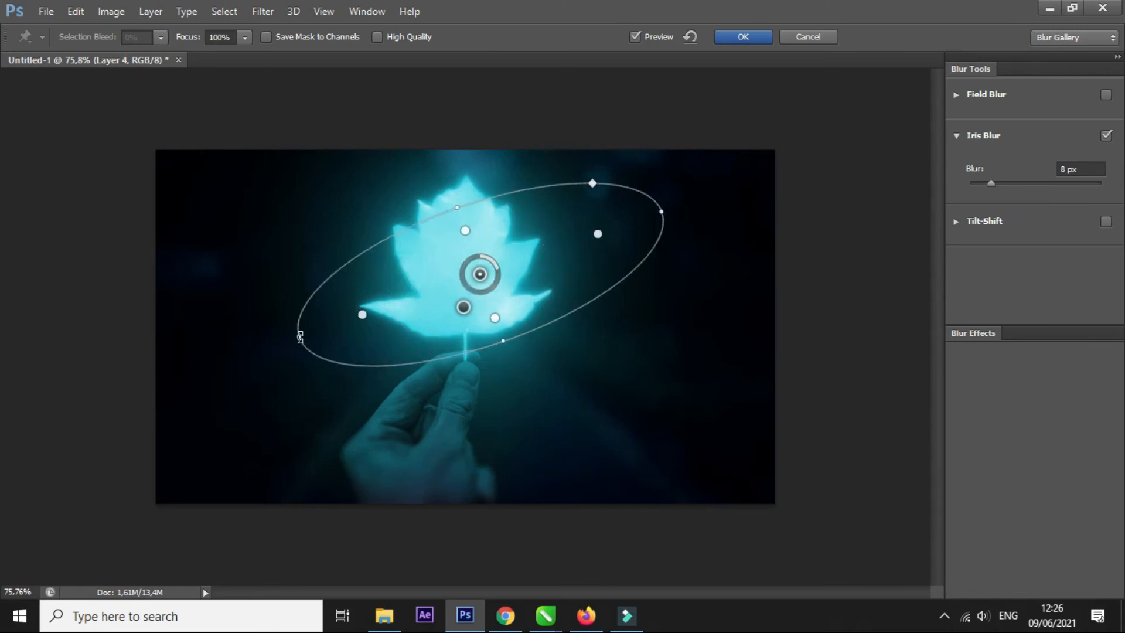
{"action": "key", "text": "ctrl+z"}
{"action": "left_click_drag", "start_coordinate": [480, 345], "coordinate": [479, 380]}
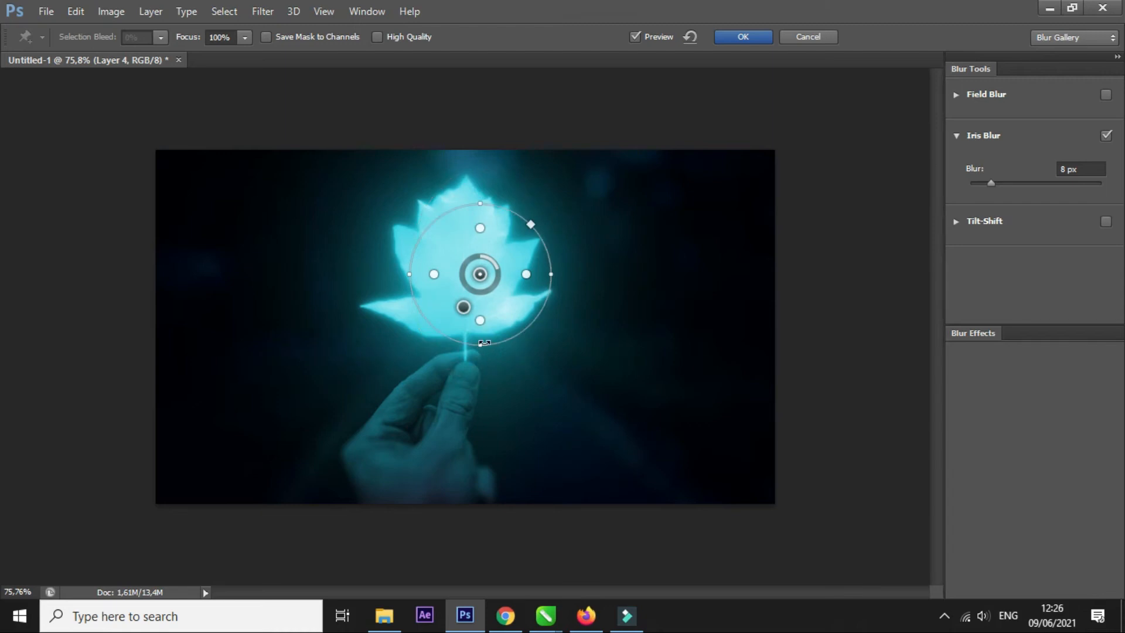
{"action": "mouse_move", "coordinate": [483, 344]}
{"action": "left_mouse_down"}
{"action": "mouse_move", "coordinate": [482, 362]}
{"action": "mouse_move", "coordinate": [483, 345]}
{"action": "left_mouse_up"}
{"action": "left_click_drag", "start_coordinate": [412, 276], "coordinate": [375, 276]}
{"action": "left_click_drag", "start_coordinate": [481, 284], "coordinate": [463, 285]}
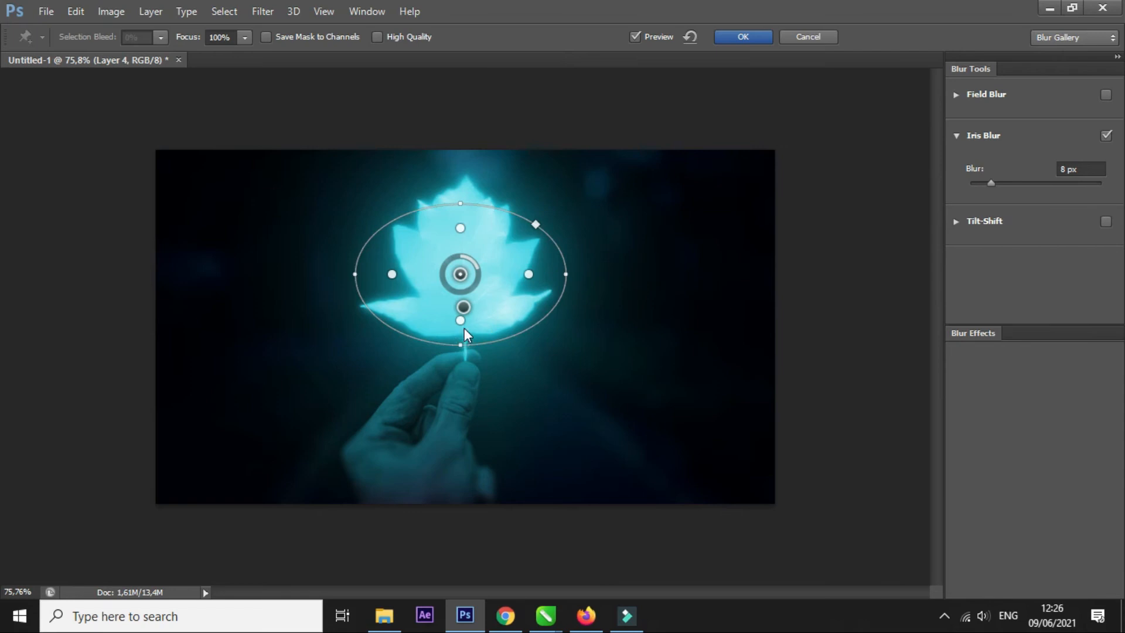
Enlarge the second iris outward until it surrounds the whole leaf and reaches over the fingers
{"action": "left_click_drag", "start_coordinate": [464, 344], "coordinate": [454, 407]}
{"action": "left_click_drag", "start_coordinate": [566, 279], "coordinate": [636, 275]}
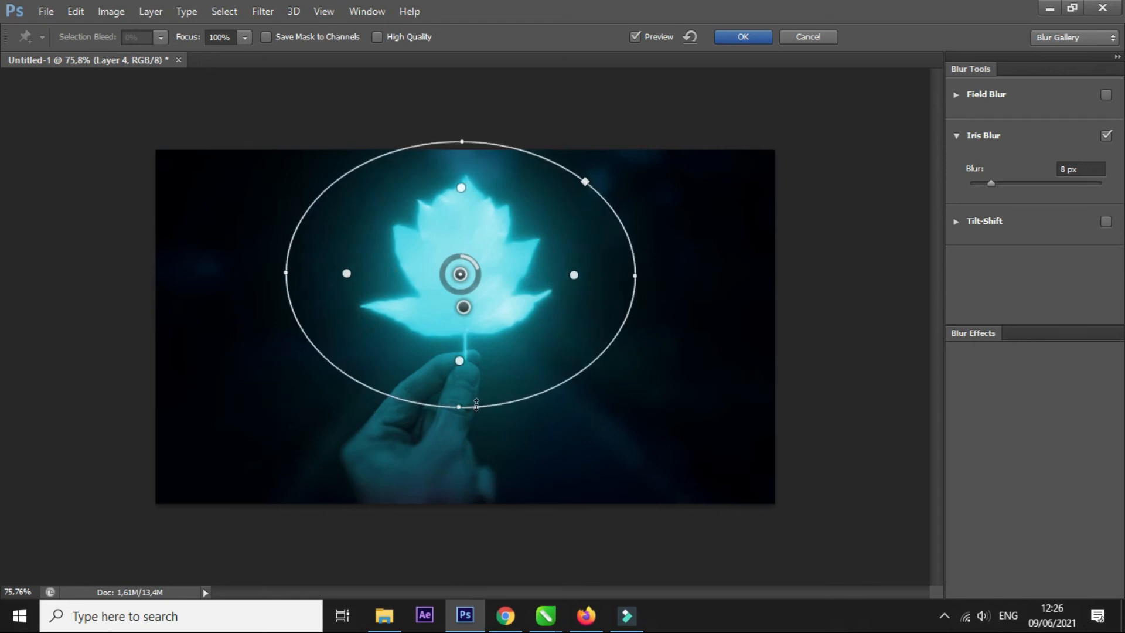
{"action": "left_click_drag", "start_coordinate": [463, 407], "coordinate": [457, 456]}
{"action": "left_click_drag", "start_coordinate": [520, 345], "coordinate": [523, 352]}
Delete the original wide iris and make the newer iris on the leaf active
{"action": "left_click", "coordinate": [464, 307]}
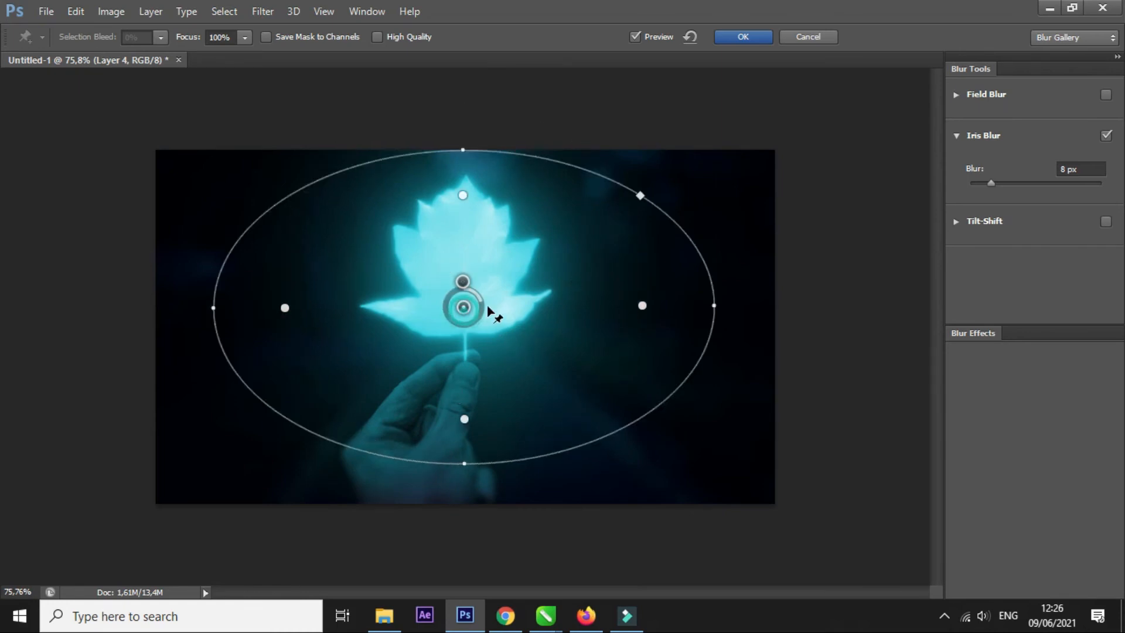
{"action": "left_click", "coordinate": [464, 283]}
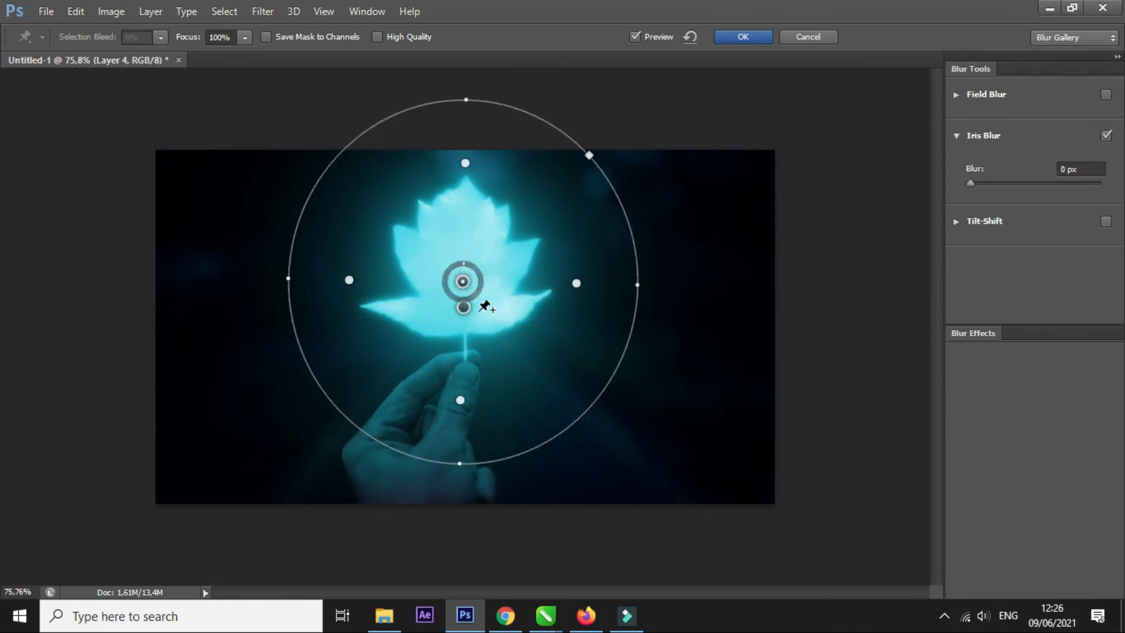
{"action": "left_click", "coordinate": [463, 308]}
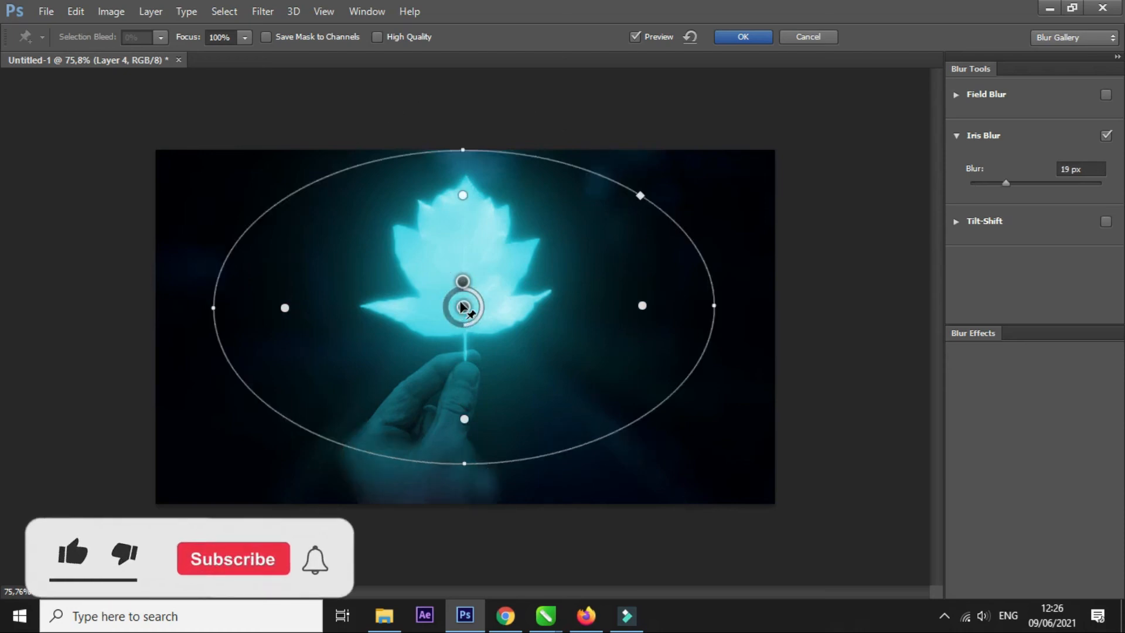
{"action": "key", "text": "Delete"}
{"action": "left_click", "coordinate": [463, 283]}
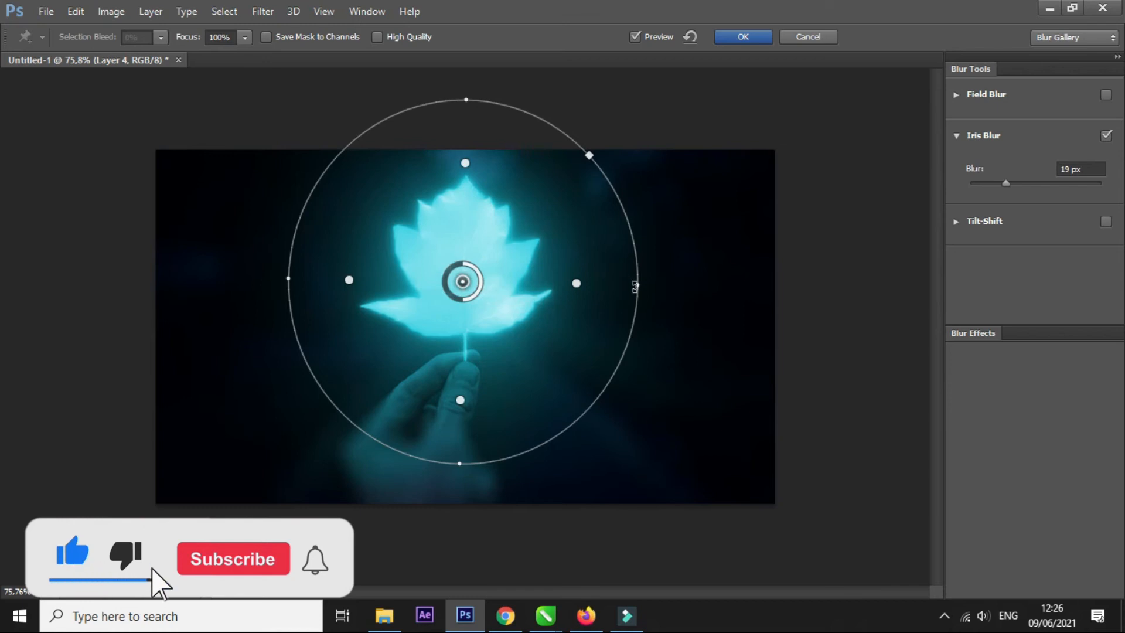
Stretch the remaining iris wider and taller so that it takes in more of the hand
{"action": "left_click_drag", "start_coordinate": [637, 287], "coordinate": [667, 284]}
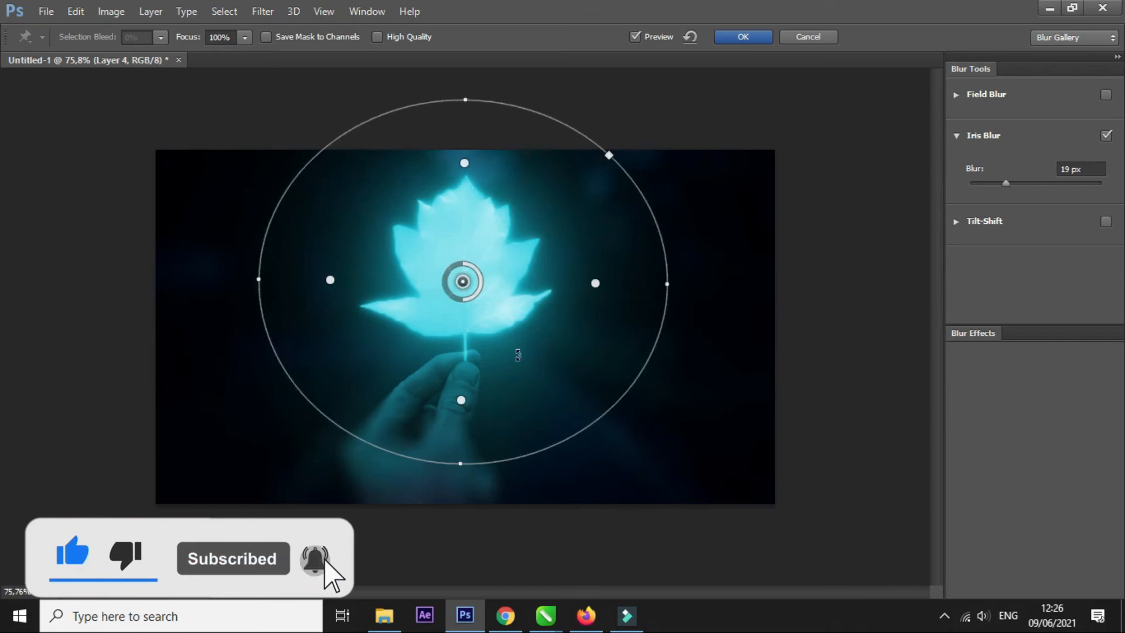
{"action": "left_click_drag", "start_coordinate": [463, 464], "coordinate": [459, 484]}
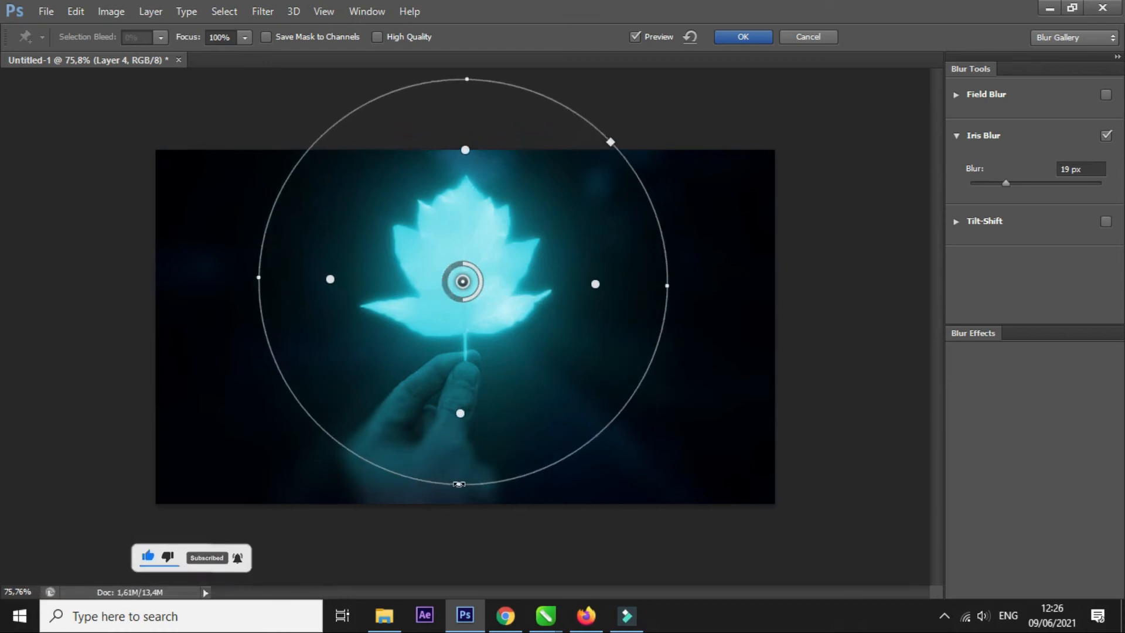
{"action": "left_click_drag", "start_coordinate": [262, 280], "coordinate": [250, 280]}
Set the remaining iris's blur to 8 px, extend its sharp zone slightly outward, and apply the Iris Blur
{"action": "left_click_drag", "start_coordinate": [464, 300], "coordinate": [538, 288]}
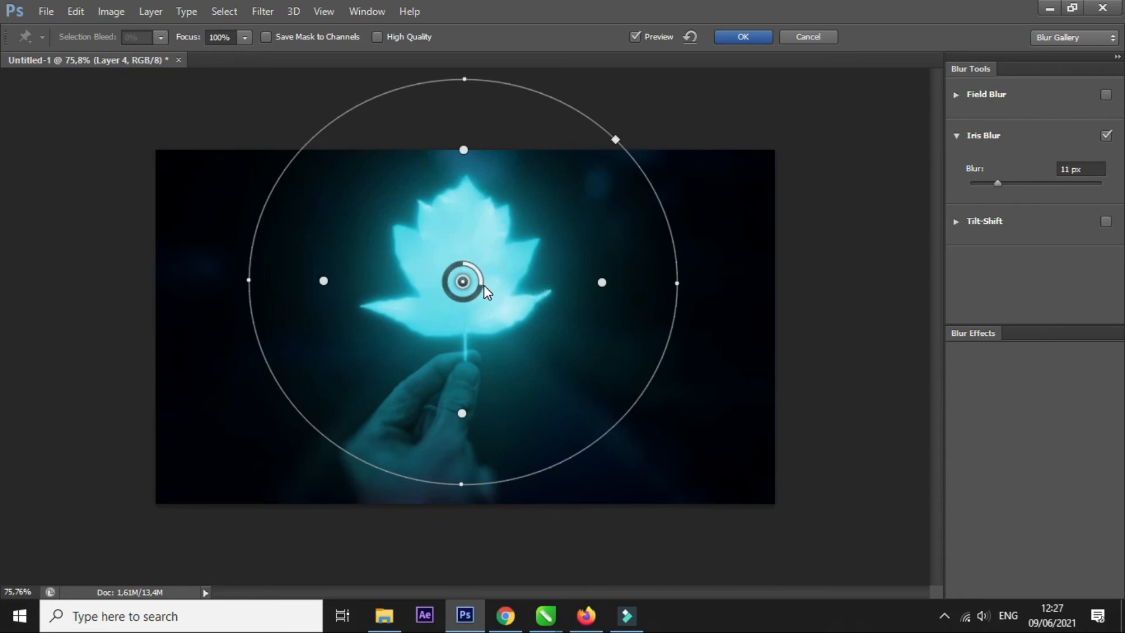
{"action": "left_click_drag", "start_coordinate": [485, 287], "coordinate": [486, 287]}
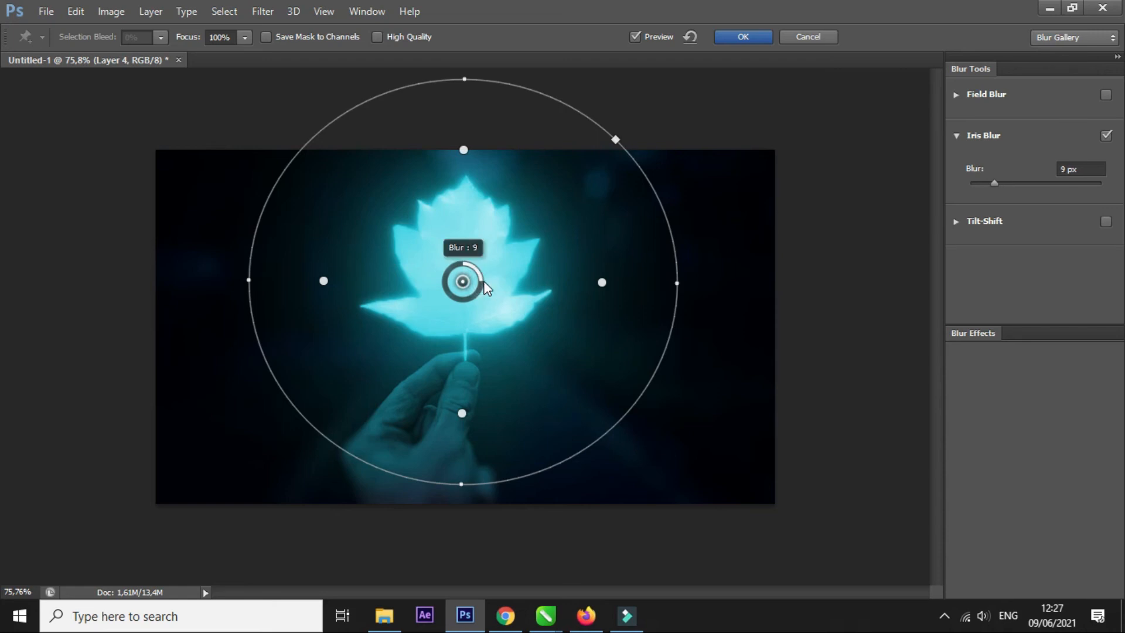
{"action": "left_click_drag", "start_coordinate": [463, 416], "coordinate": [463, 422]}
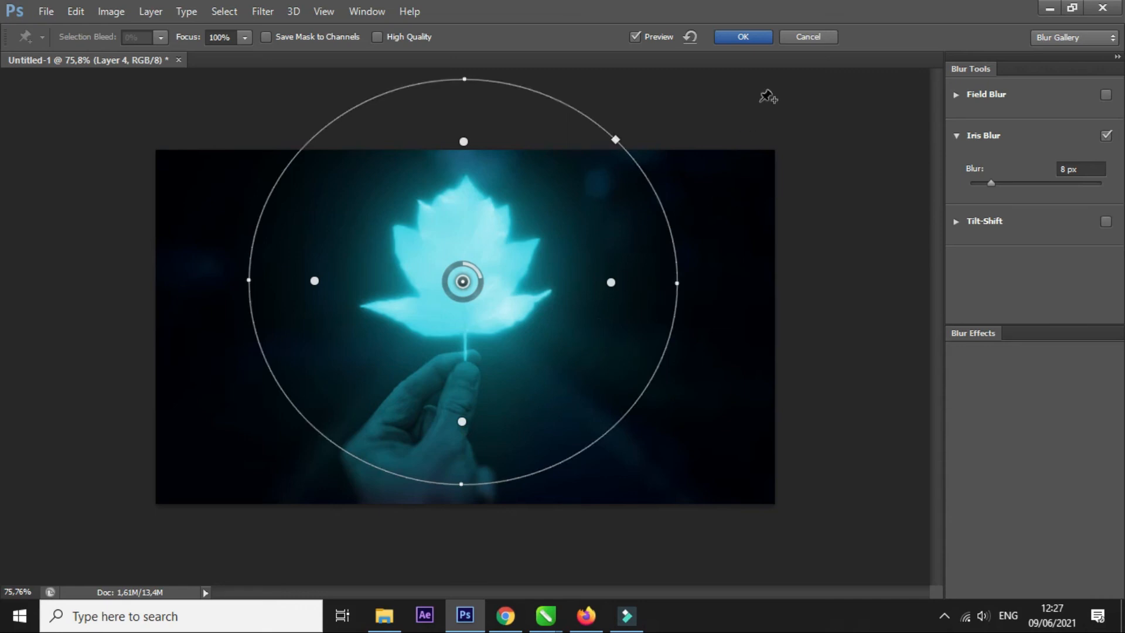
{"action": "left_click", "coordinate": [730, 36]}
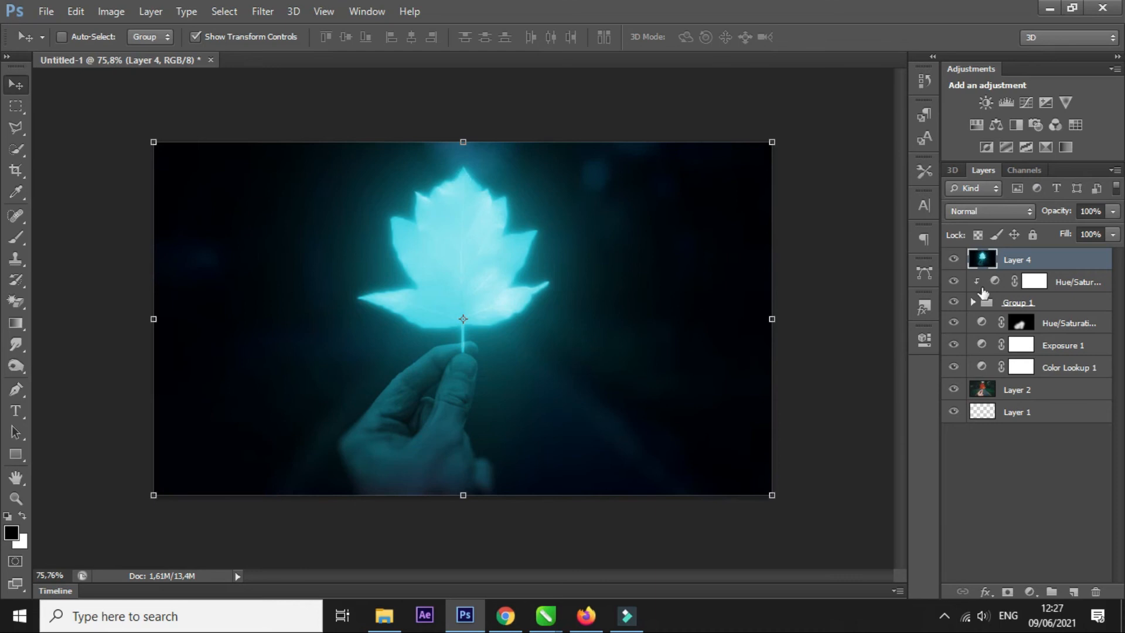
Create a new top layer filled with white and apply Add Noise to it at 54,20%, Uniform and Monochromatic
{"action": "left_click", "coordinate": [1074, 592]}
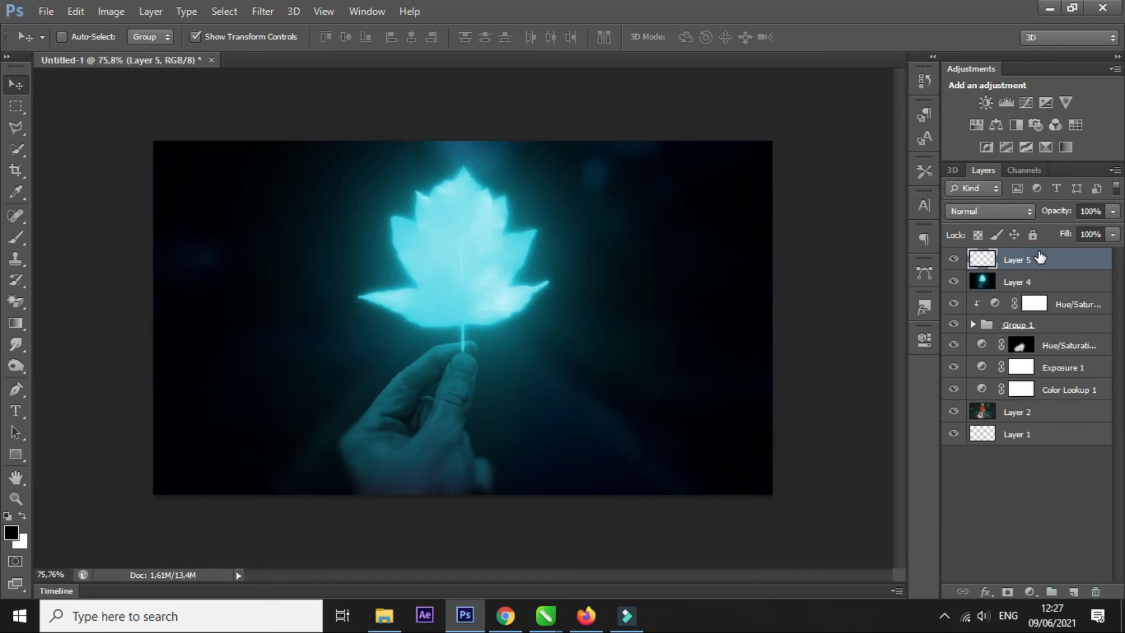
{"action": "key", "text": "ctrl+BackSpace"}
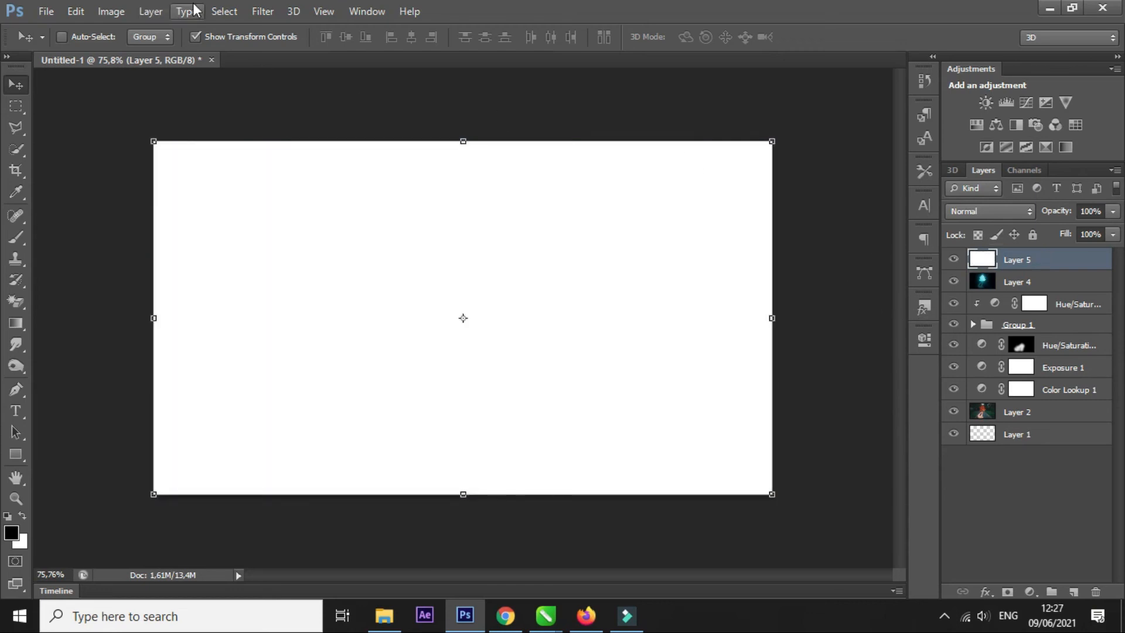
{"action": "left_click", "coordinate": [264, 7]}
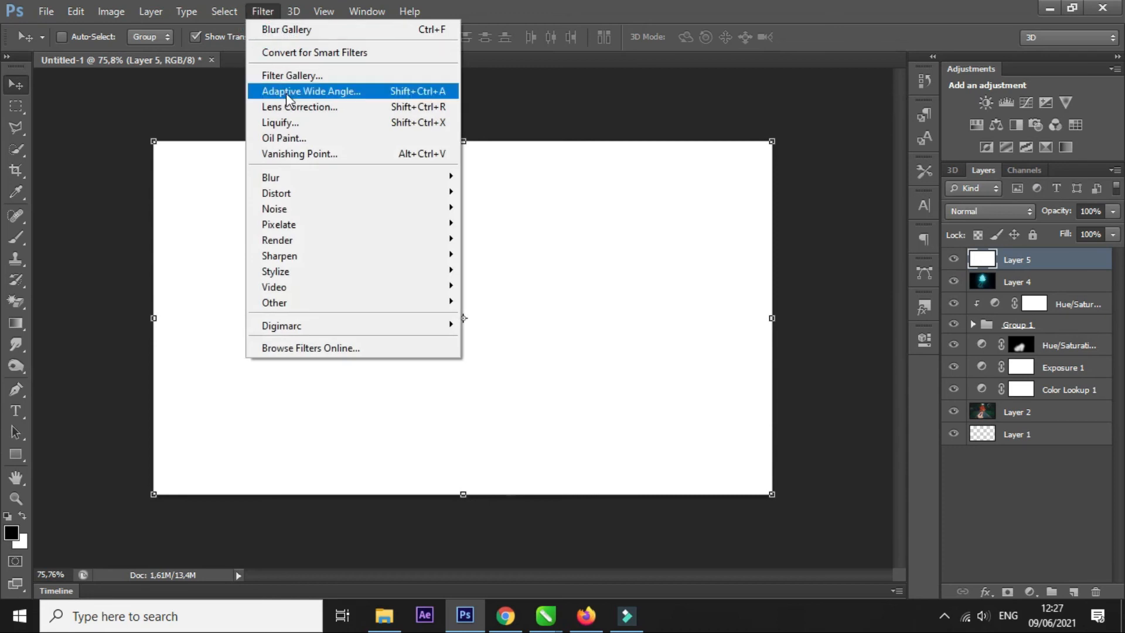
{"action": "mouse_move", "coordinate": [439, 177]}
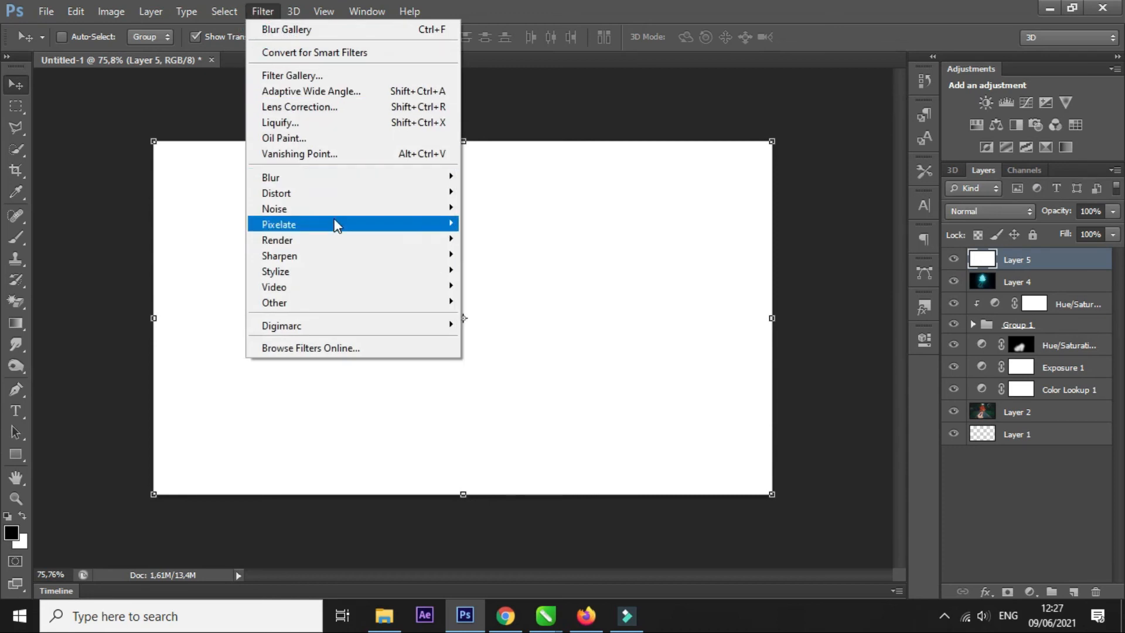
{"action": "mouse_move", "coordinate": [349, 211]}
{"action": "left_click", "coordinate": [479, 212]}
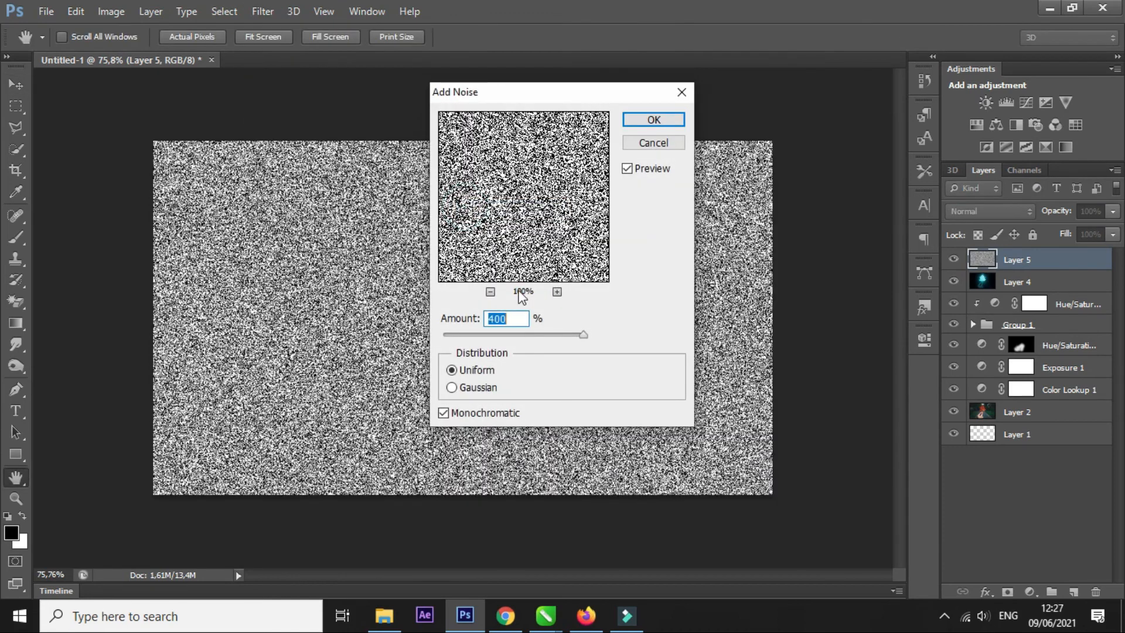
{"action": "left_click_drag", "start_coordinate": [498, 334], "coordinate": [472, 335]}
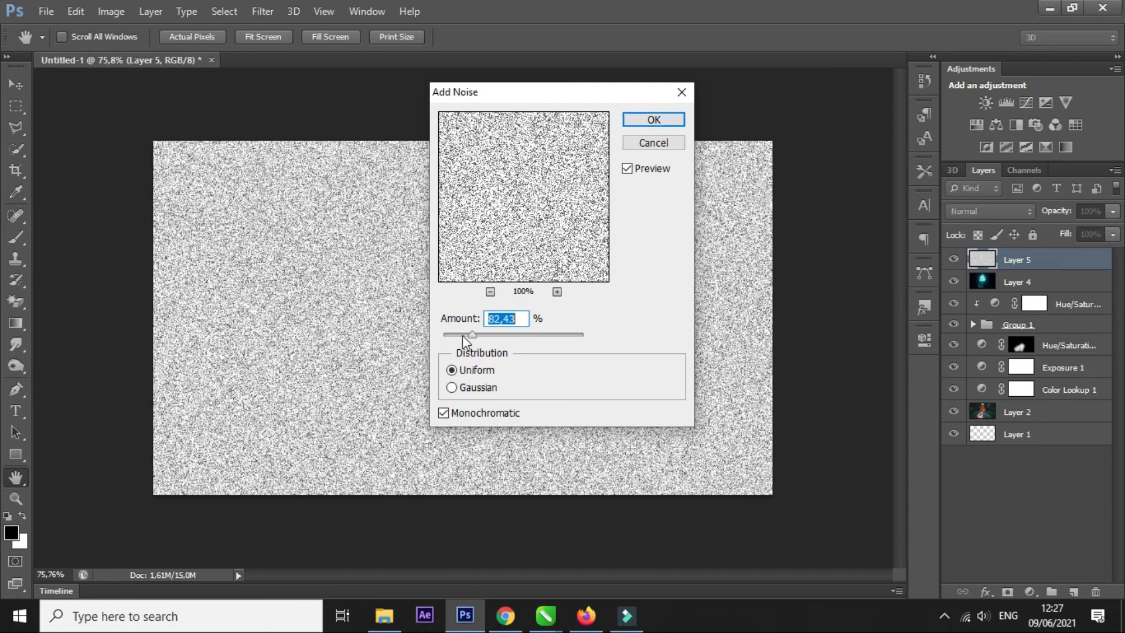
{"action": "left_click", "coordinate": [462, 335]}
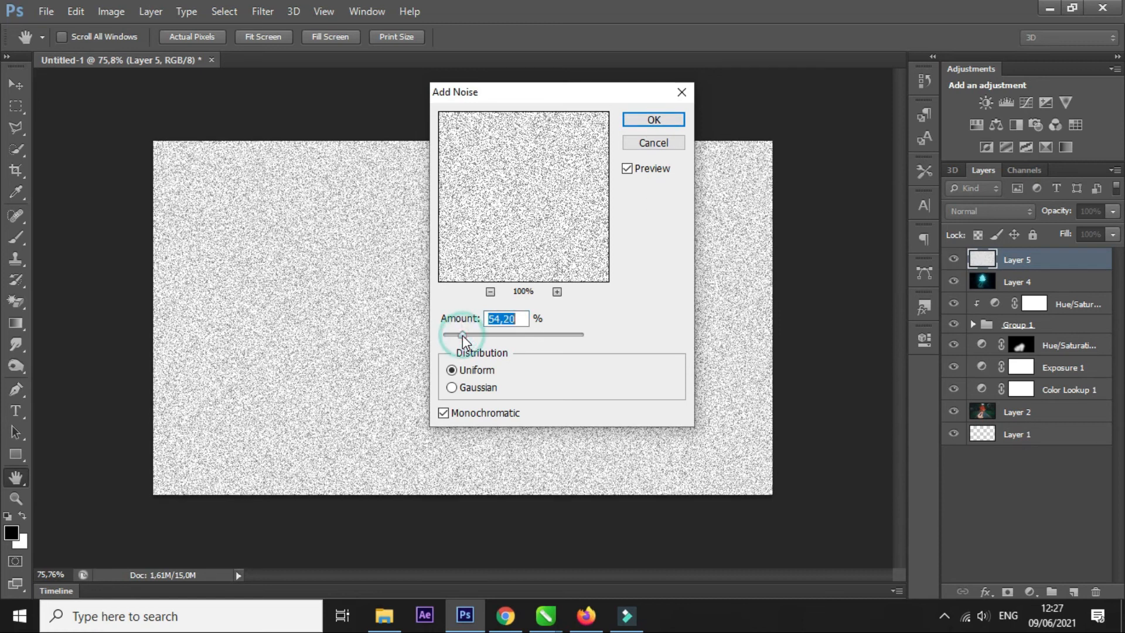
{"action": "left_click", "coordinate": [648, 128]}
{"action": "key", "text": "v"}
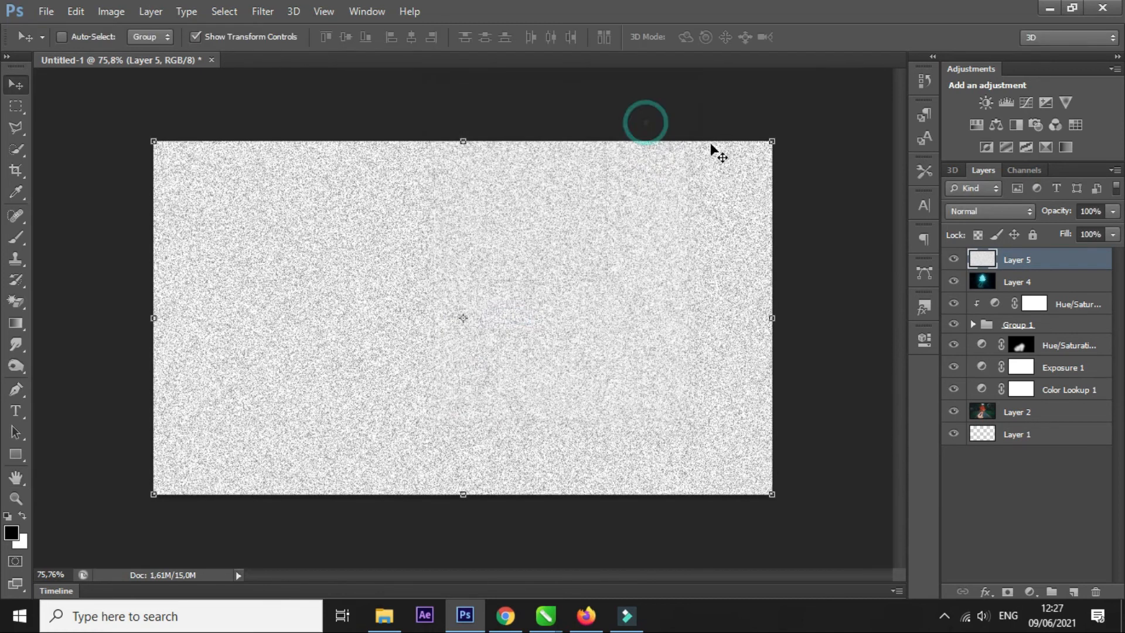
Try the Soft Light, Screen, Multiply and Overlay blend modes on the noise layer
{"action": "left_click", "coordinate": [1015, 213]}
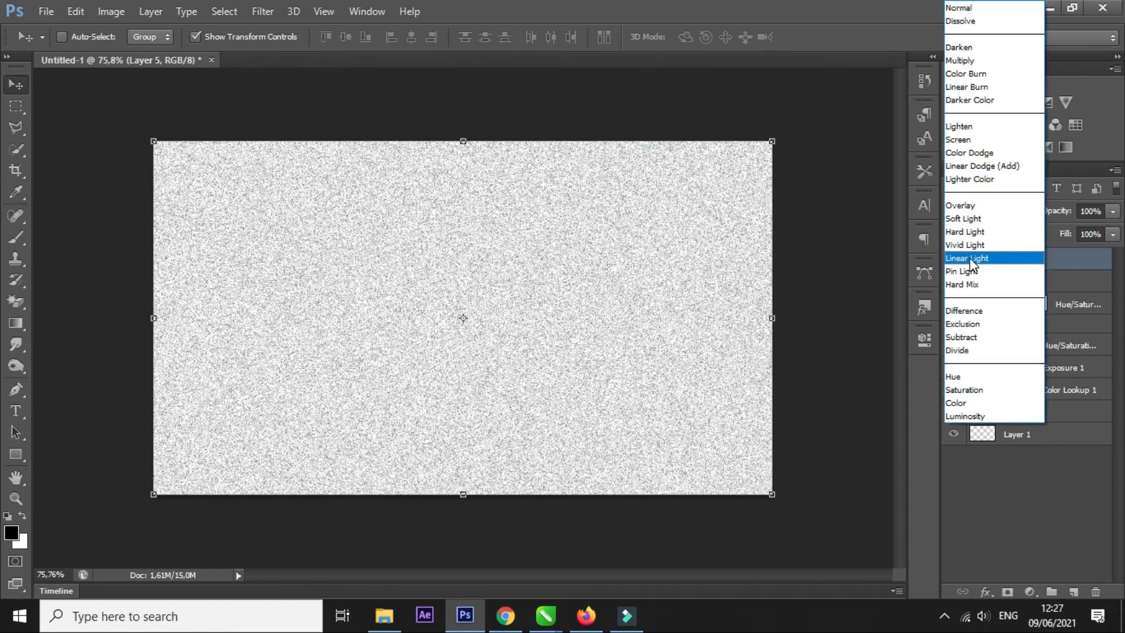
{"action": "left_click", "coordinate": [973, 218]}
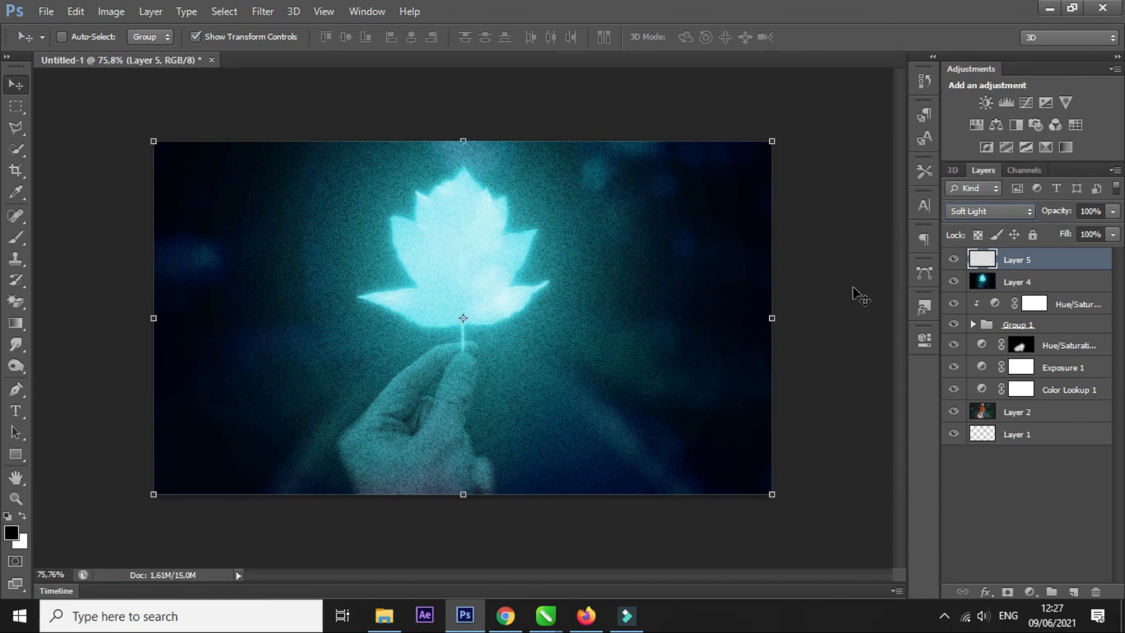
{"action": "left_click", "coordinate": [999, 212]}
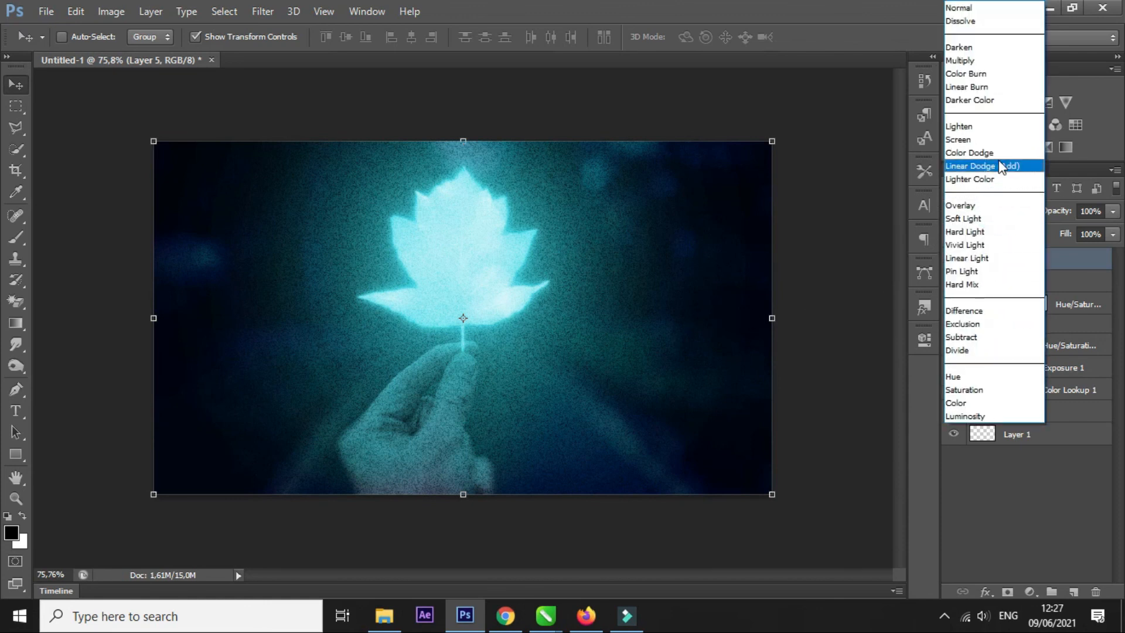
{"action": "left_click", "coordinate": [999, 140]}
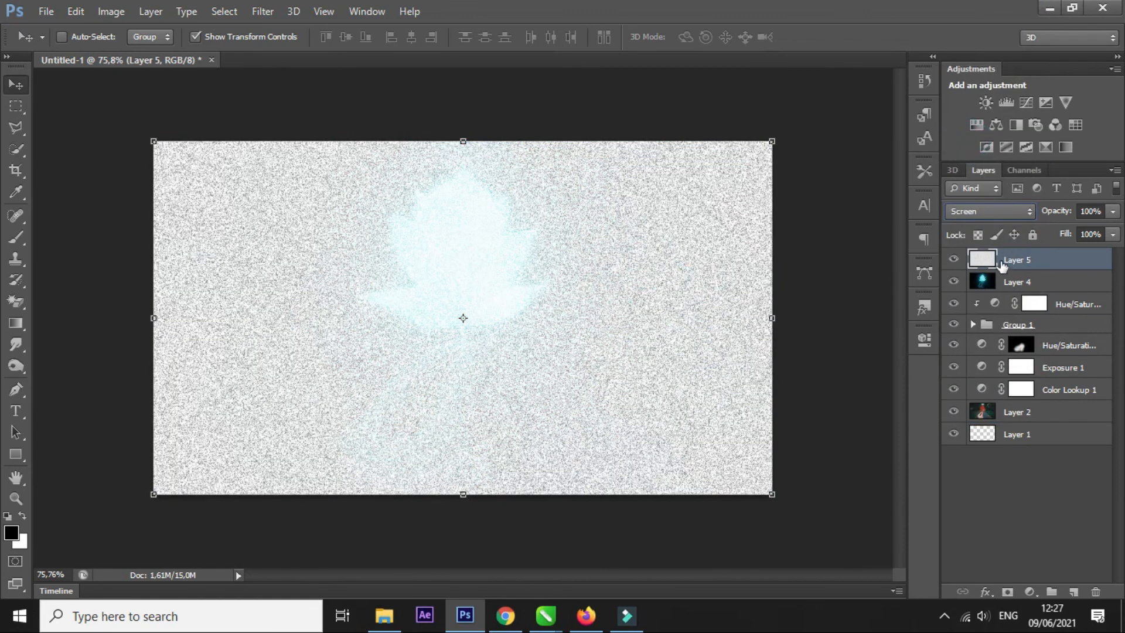
{"action": "left_click", "coordinate": [1007, 210]}
{"action": "left_click", "coordinate": [986, 62]}
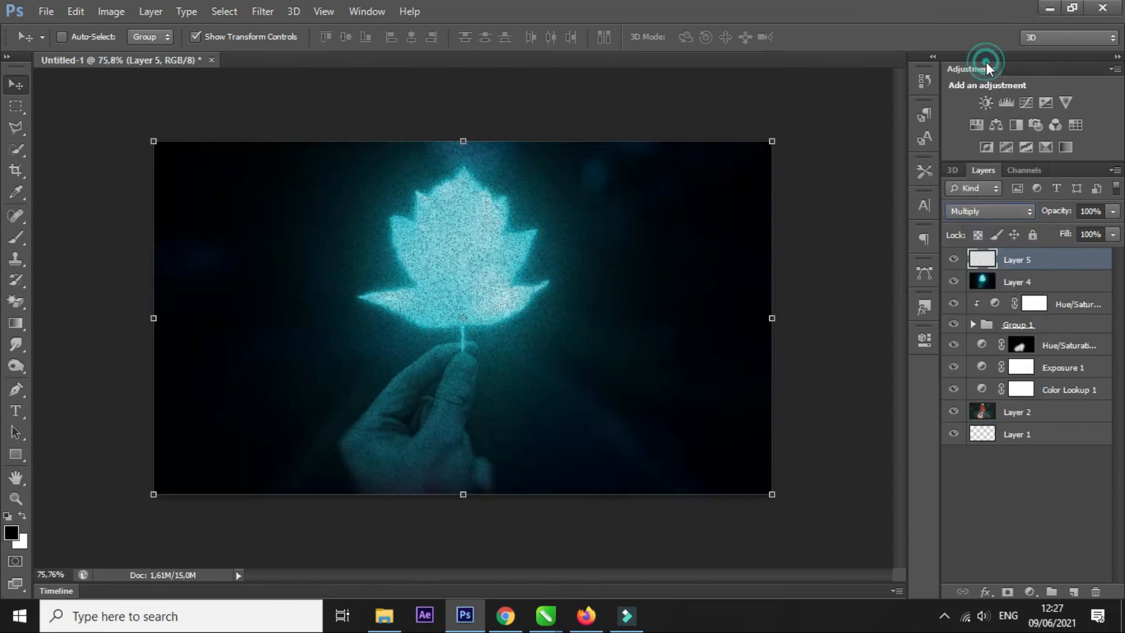
{"action": "left_click", "coordinate": [1000, 215]}
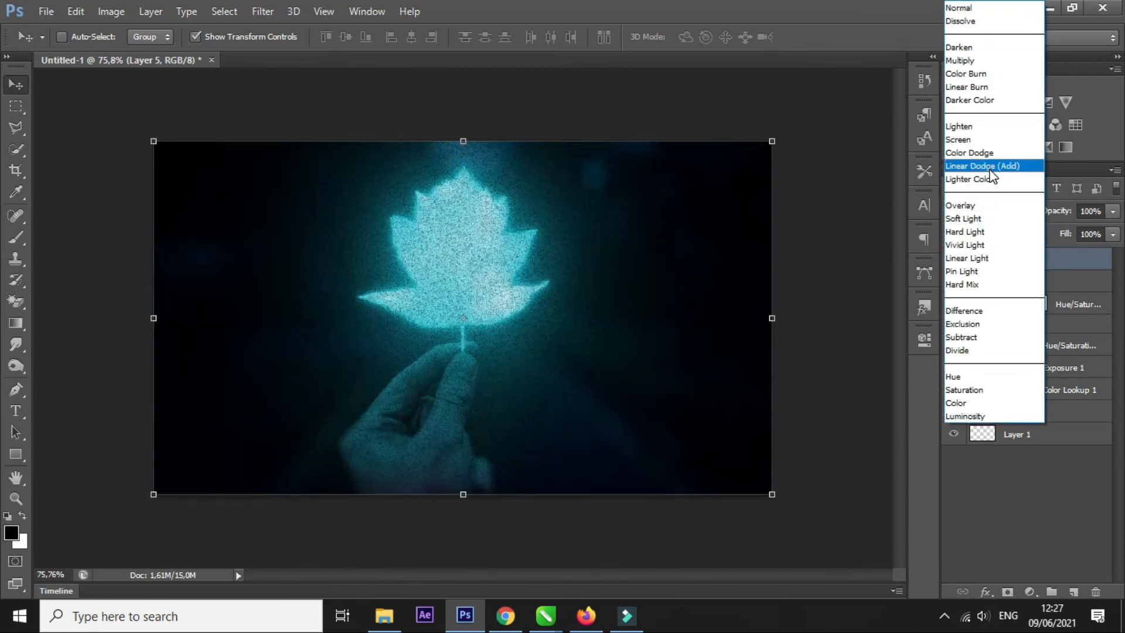
{"action": "left_click", "coordinate": [983, 205]}
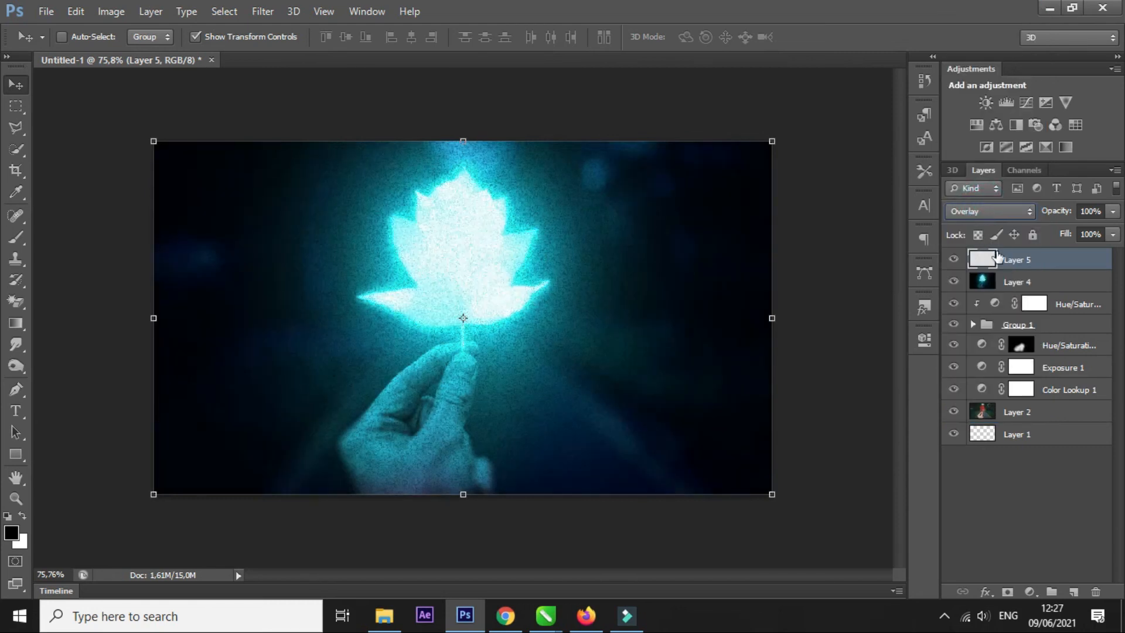
Set the noise layer's blend mode to Soft Light and invert the layer's colours
{"action": "left_click", "coordinate": [997, 215]}
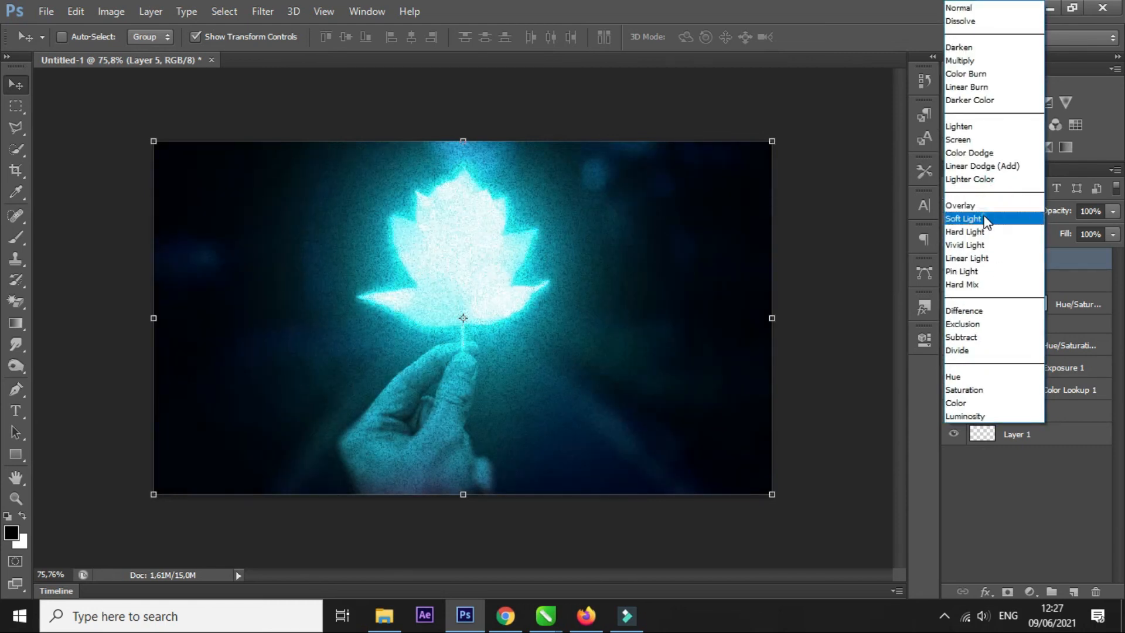
{"action": "left_click", "coordinate": [983, 217]}
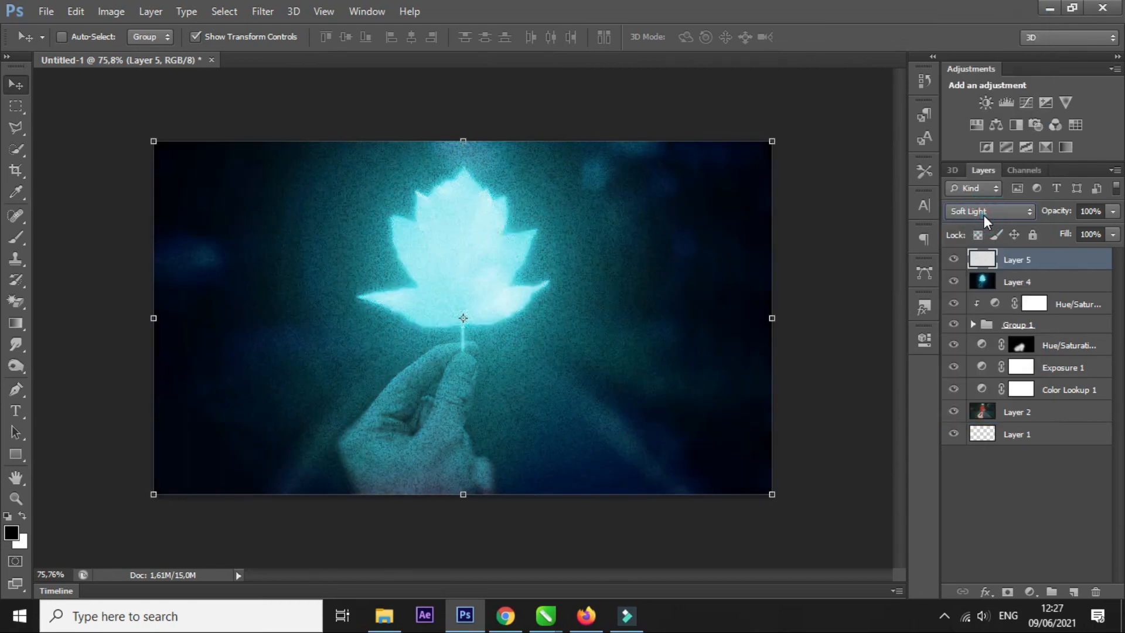
{"action": "left_click", "coordinate": [1112, 235]}
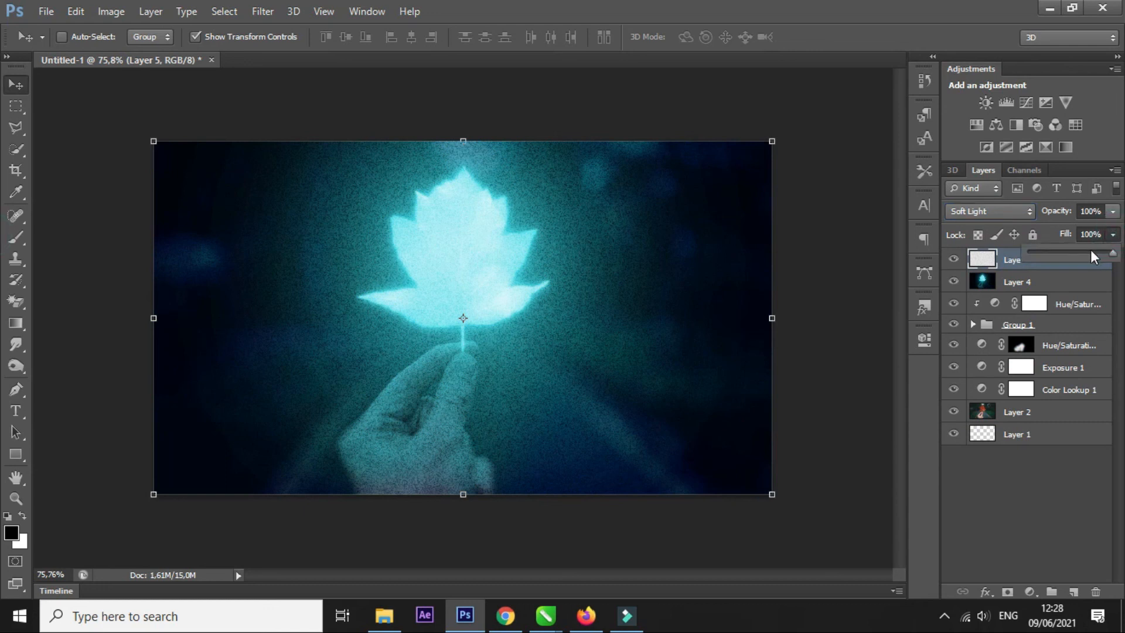
{"action": "left_click", "coordinate": [1000, 264]}
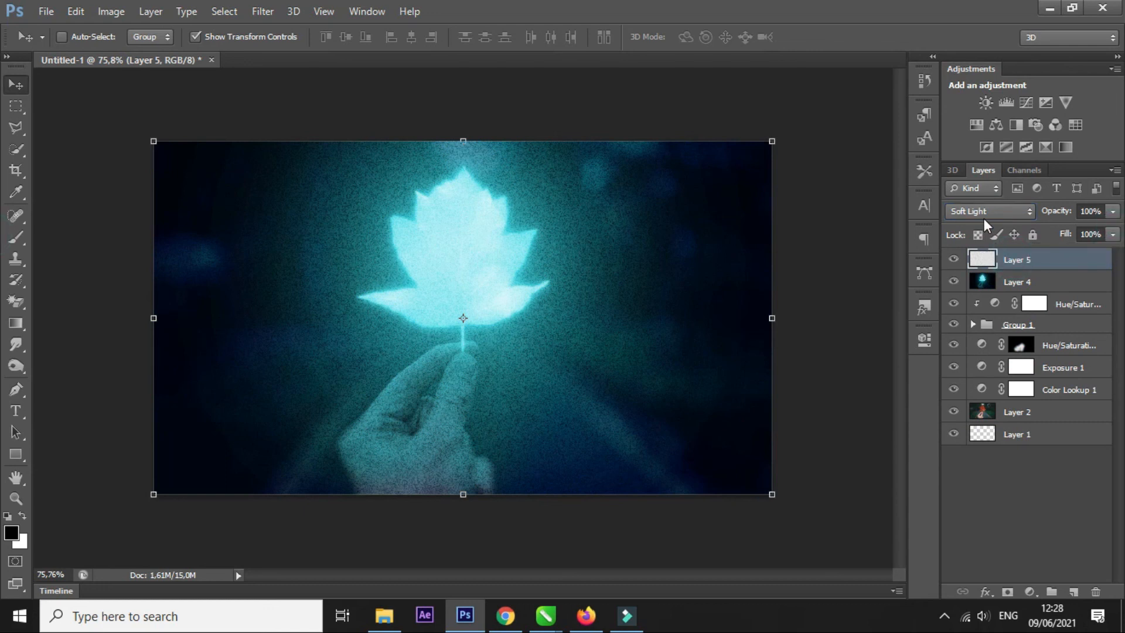
{"action": "key", "text": "ctrl+i"}
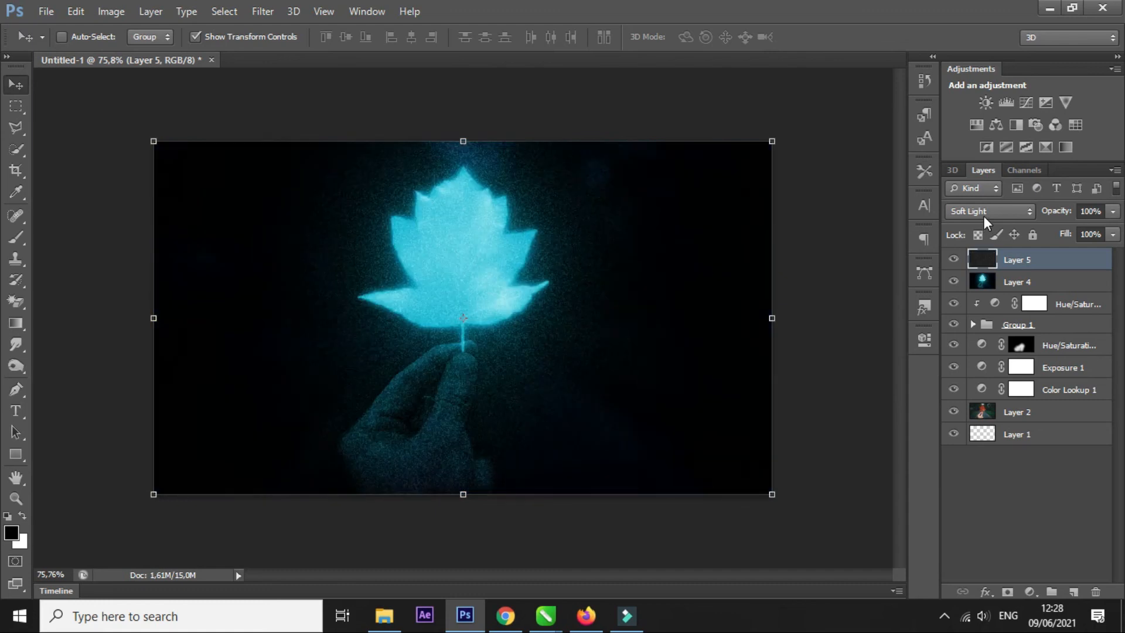
Try reducing the noise layer's fill, and try lowering its opacity to 53%
{"action": "left_click", "coordinate": [1113, 234]}
{"action": "left_click_drag", "start_coordinate": [1111, 252], "coordinate": [1050, 253]}
{"action": "left_click", "coordinate": [1113, 212]}
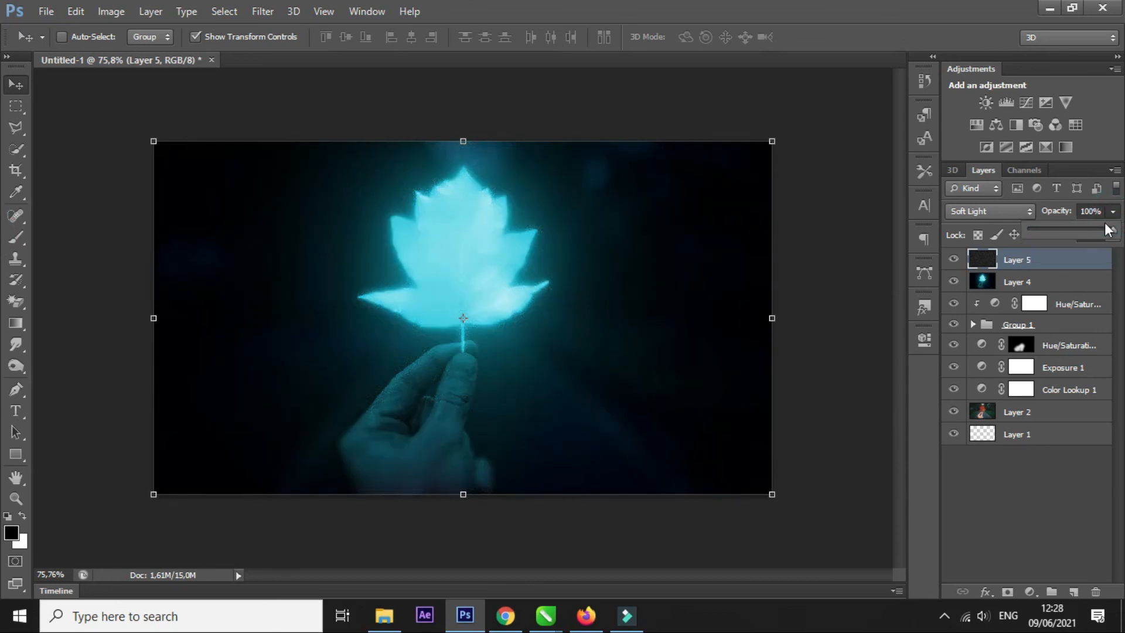
{"action": "mouse_move", "coordinate": [1112, 235]}
{"action": "left_mouse_down"}
{"action": "mouse_move", "coordinate": [1026, 255]}
{"action": "mouse_move", "coordinate": [1116, 253]}
{"action": "left_mouse_up"}
{"action": "scroll", "coordinate": [621, 289], "scroll_direction": "up", "scroll_amount": 3}
{"action": "scroll", "coordinate": [452, 372], "scroll_direction": "up", "scroll_amount": 4}
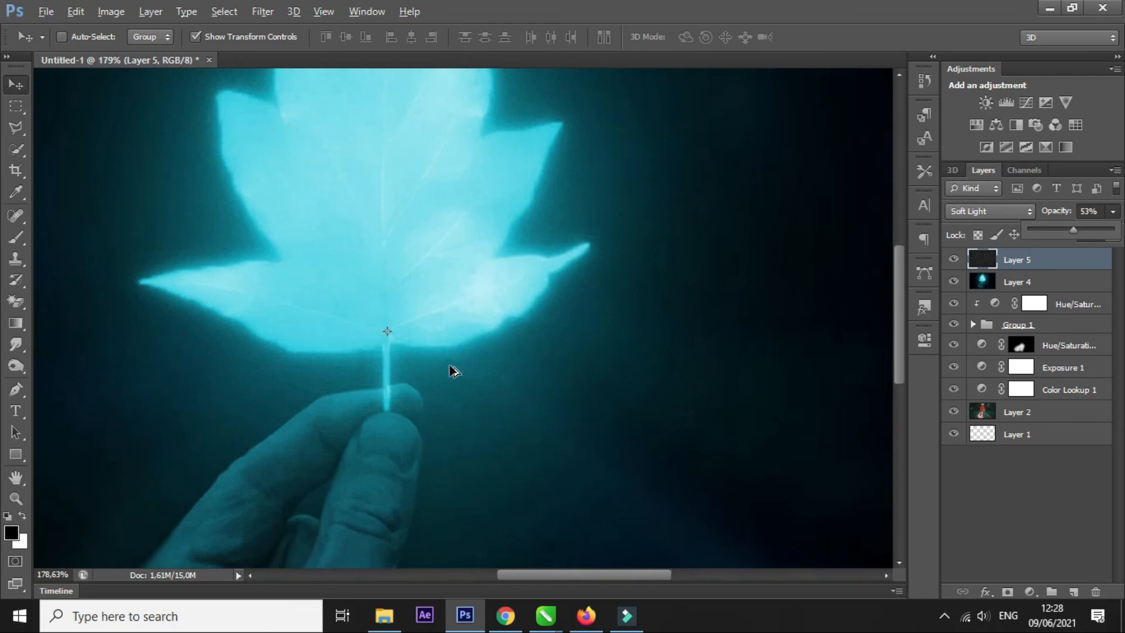
Set the noise layer's fill to 24% and deselect all layers
{"action": "left_click_drag", "start_coordinate": [1109, 235], "coordinate": [1049, 257]}
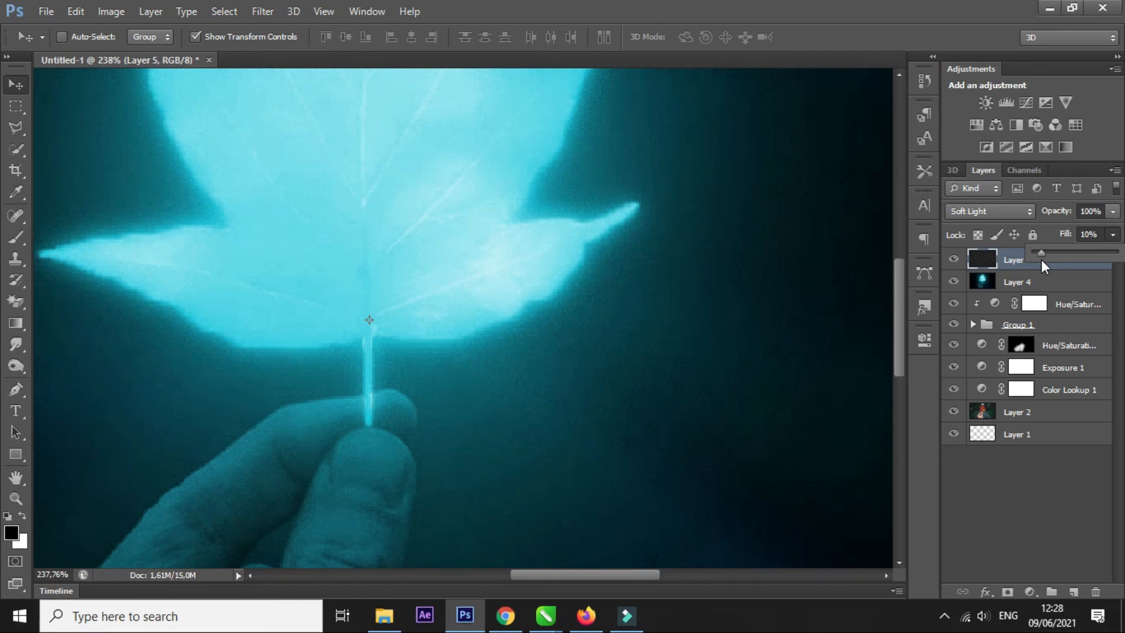
{"action": "scroll", "coordinate": [432, 284], "scroll_direction": "down", "scroll_amount": 5}
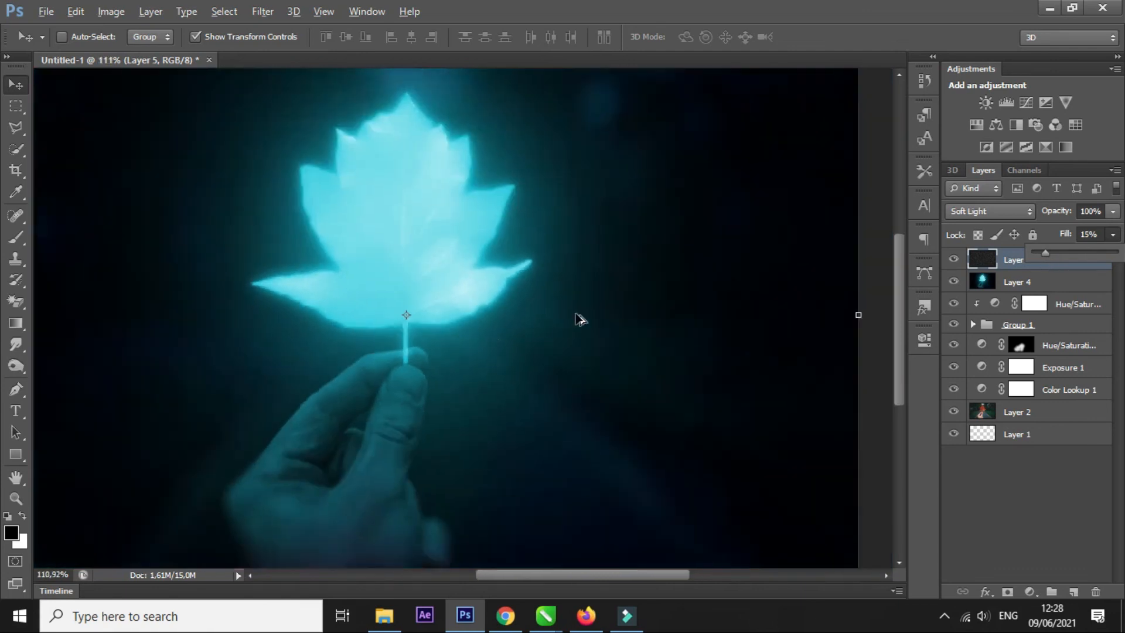
{"action": "key", "text": "alt"}
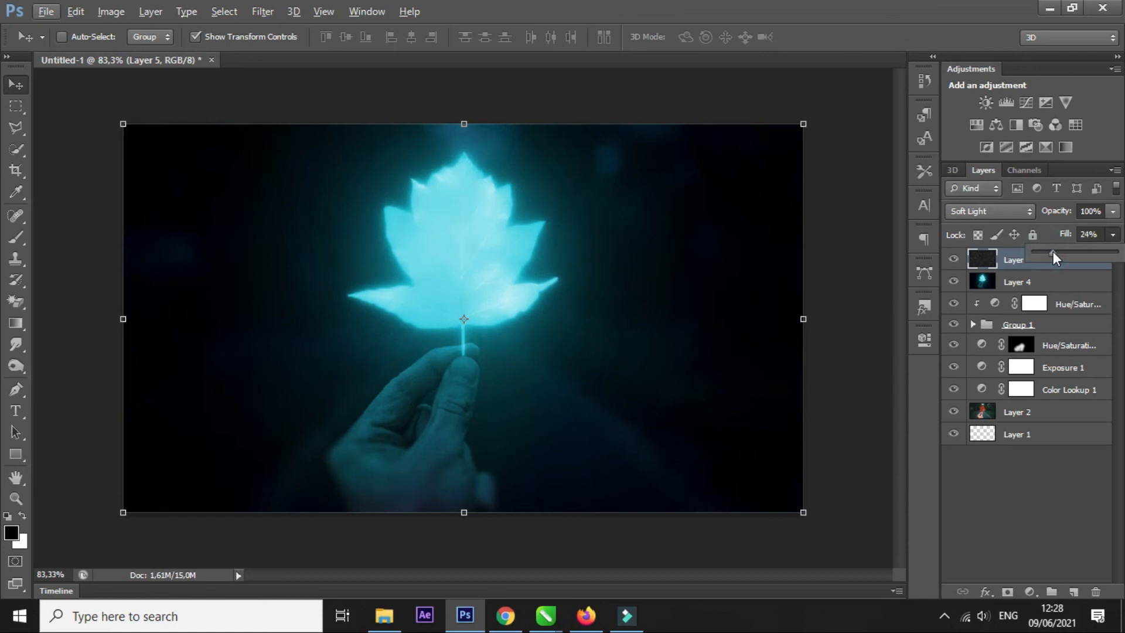
{"action": "scroll", "coordinate": [457, 407], "scroll_direction": "up", "scroll_amount": 4}
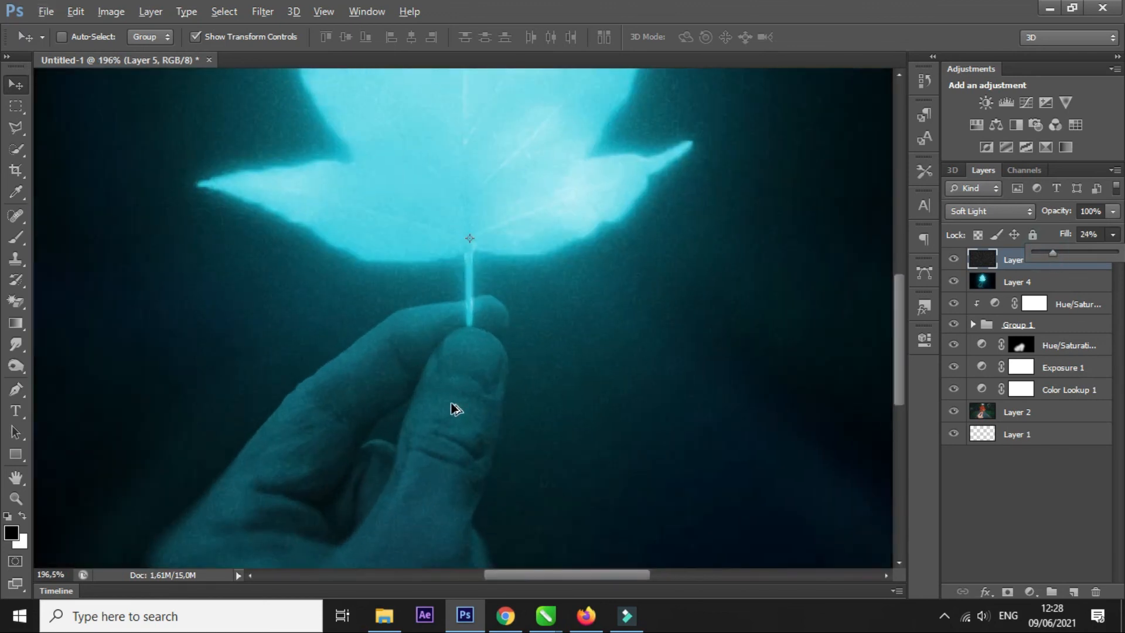
{"action": "scroll", "coordinate": [460, 401], "scroll_direction": "down", "scroll_amount": 4}
{"action": "left_click", "coordinate": [1042, 519]}
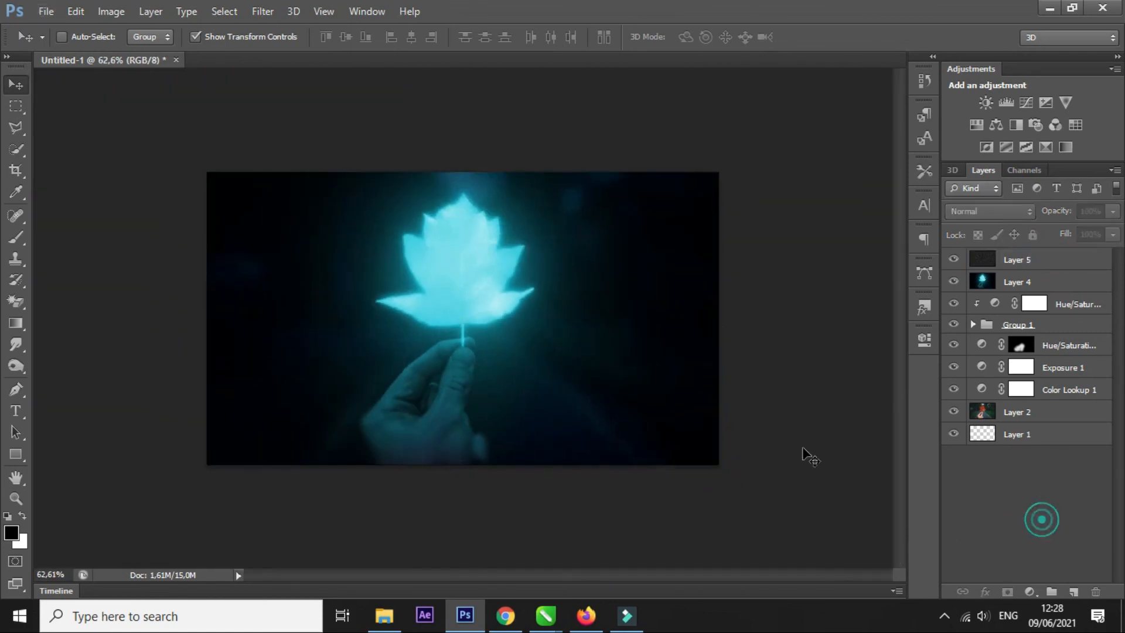
{"action": "scroll", "coordinate": [394, 326], "scroll_direction": "down", "scroll_amount": 1}
{"action": "scroll", "coordinate": [613, 374], "scroll_direction": "up", "scroll_amount": 5}
{"action": "scroll", "coordinate": [493, 293], "scroll_direction": "down", "scroll_amount": 3}
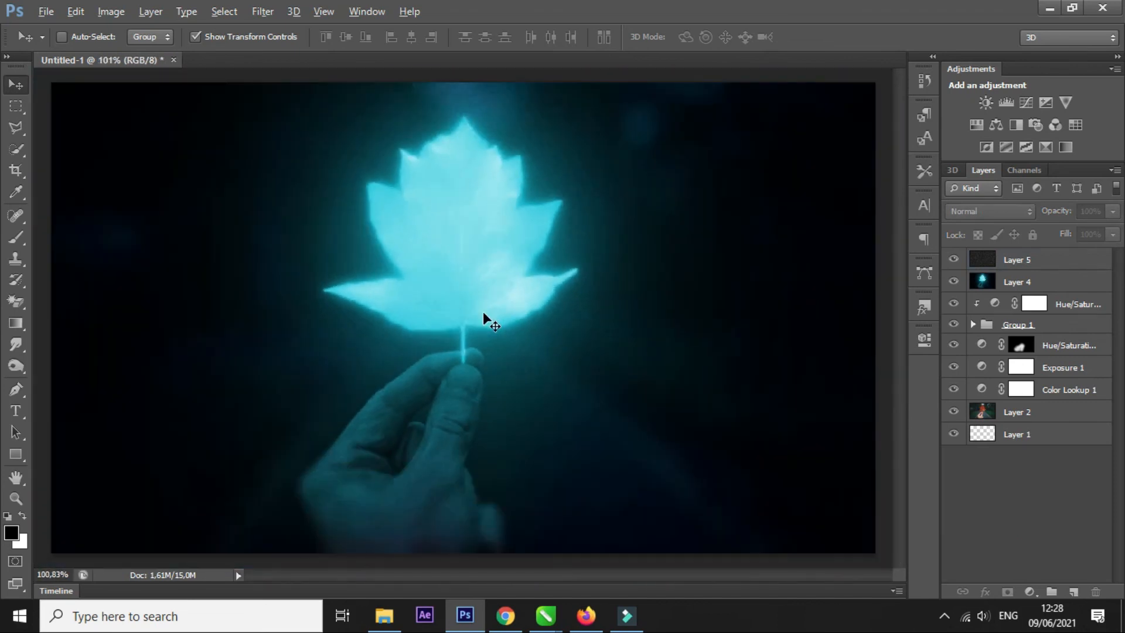